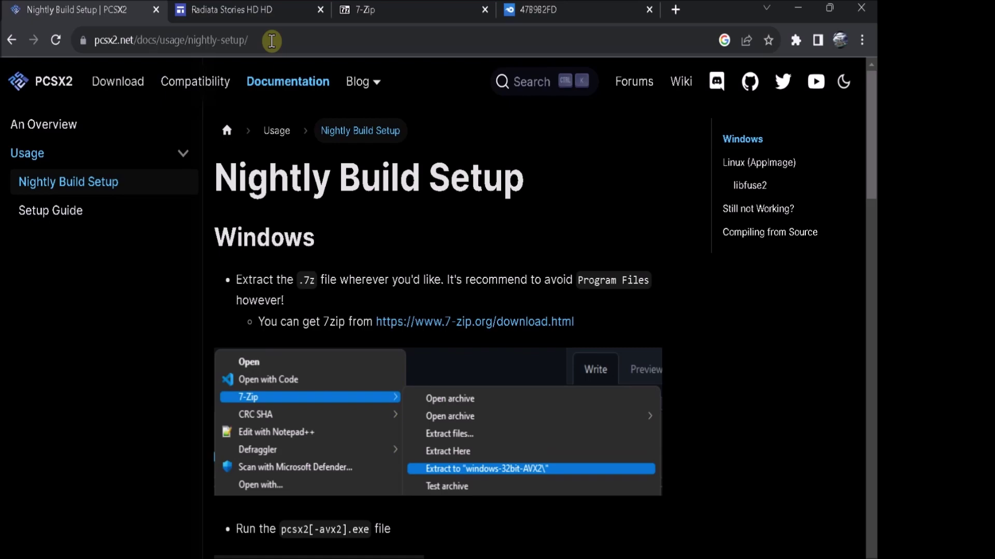
# - Download the latest nightly Windows x64 Qt build v1.7.4791 from the PCSX2 downloads page and show the file in its folder
pyautogui.moveTo(271, 41); pyautogui.dragTo(91, 45)
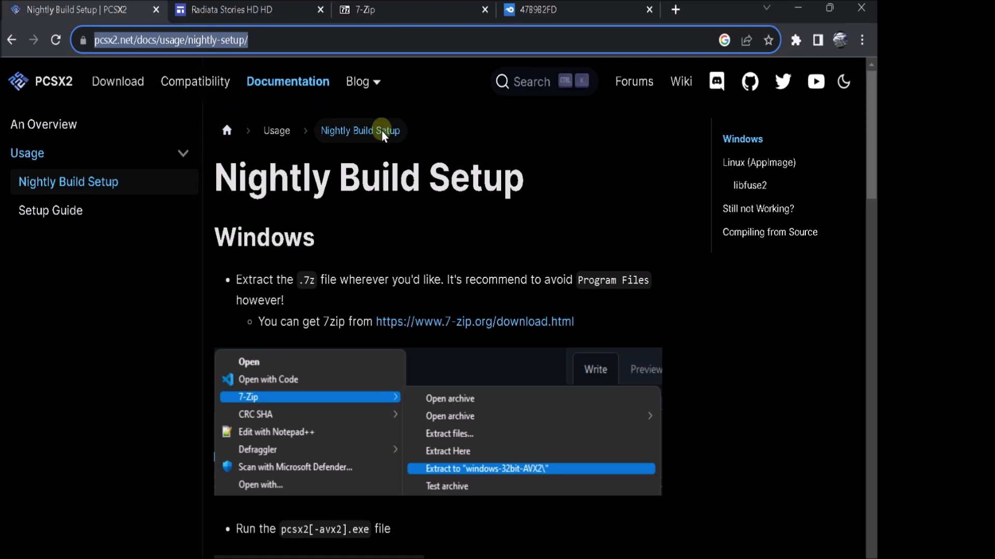
pyautogui.click(120, 84)
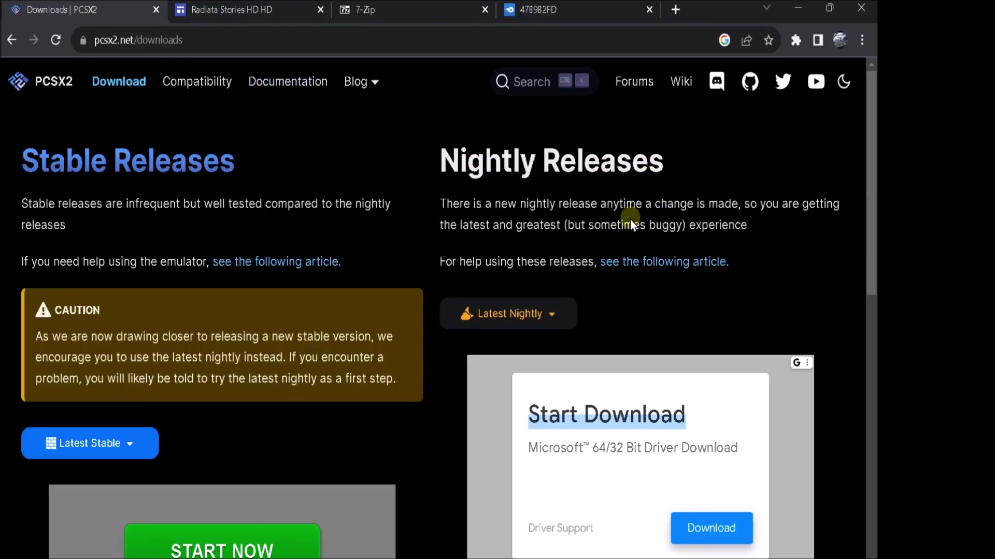
pyautogui.click(483, 326)
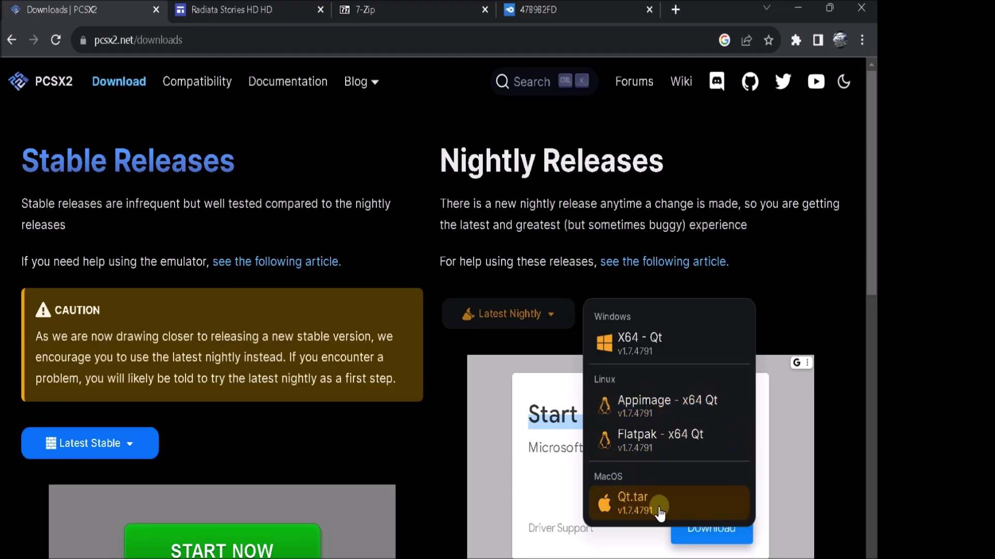
pyautogui.click(629, 348)
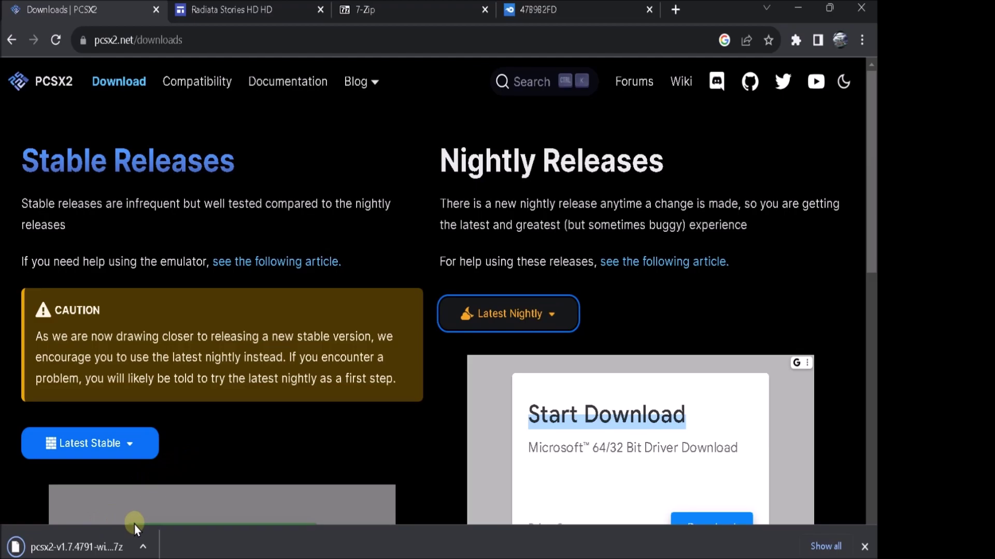
pyautogui.rightClick(84, 550)
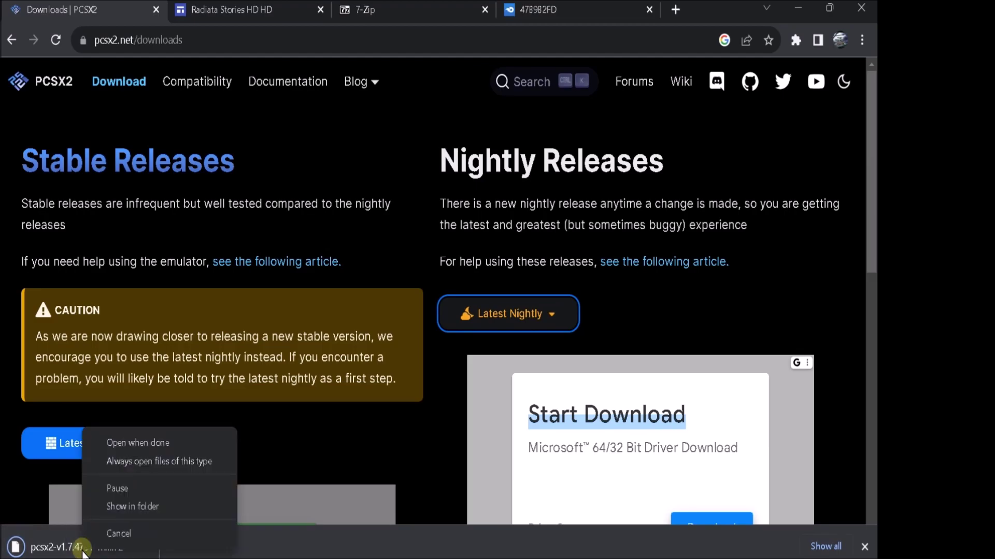
pyautogui.click(133, 505)
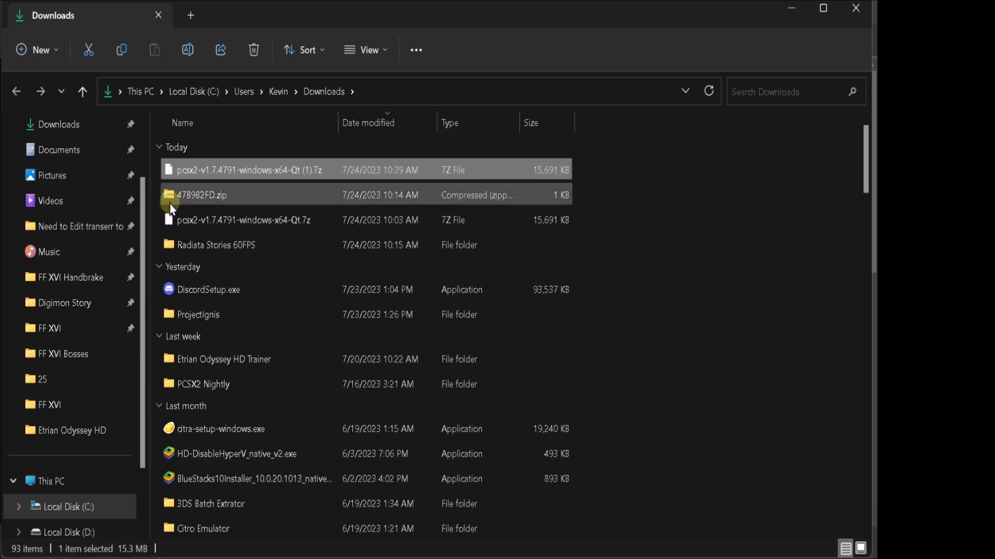
# - Switch to the 7-Zip website and examine the Windows download versions: 64-bit x64, 32-bit x86 and 64-bit ARM64
pyautogui.hotkey('alt', 'Tab')
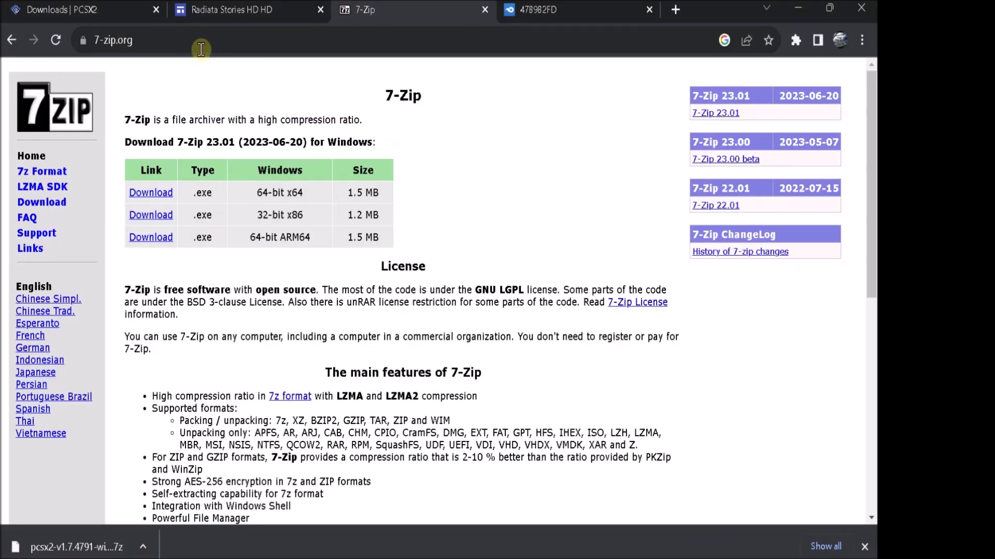
pyautogui.click(88, 52)
pyautogui.click(105, 85)
pyautogui.moveTo(213, 191); pyautogui.dragTo(180, 189)
pyautogui.moveTo(305, 215); pyautogui.dragTo(255, 217)
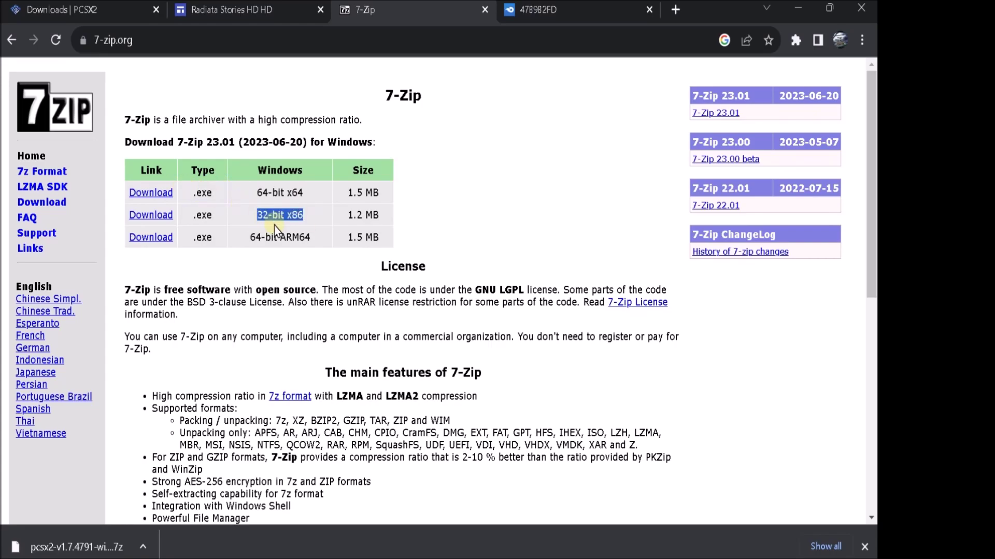
pyautogui.moveTo(312, 234); pyautogui.dragTo(228, 249)
pyautogui.click(291, 197)
pyautogui.moveTo(305, 189); pyautogui.dragTo(242, 201)
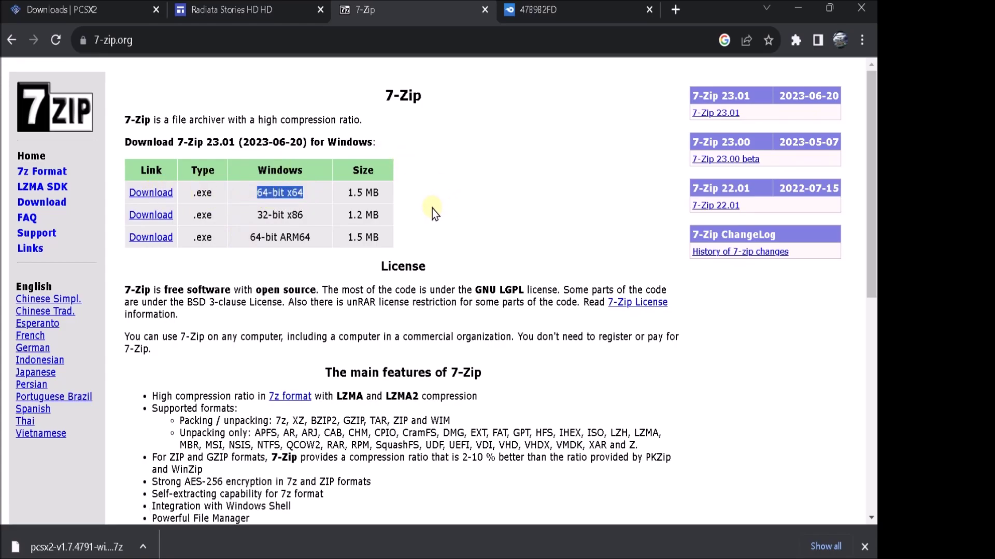
# - Switch to File Explorer, go to the Downloads folder and select the archive pcsx2-v1.7.4791-windows-x64-Qt (1).7z
pyautogui.click(497, 550)
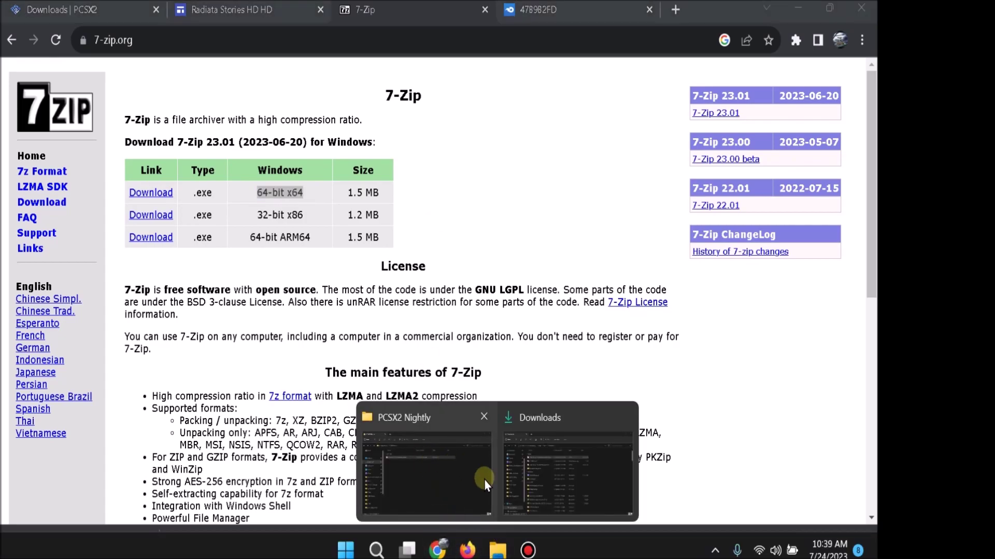
pyautogui.click(439, 474)
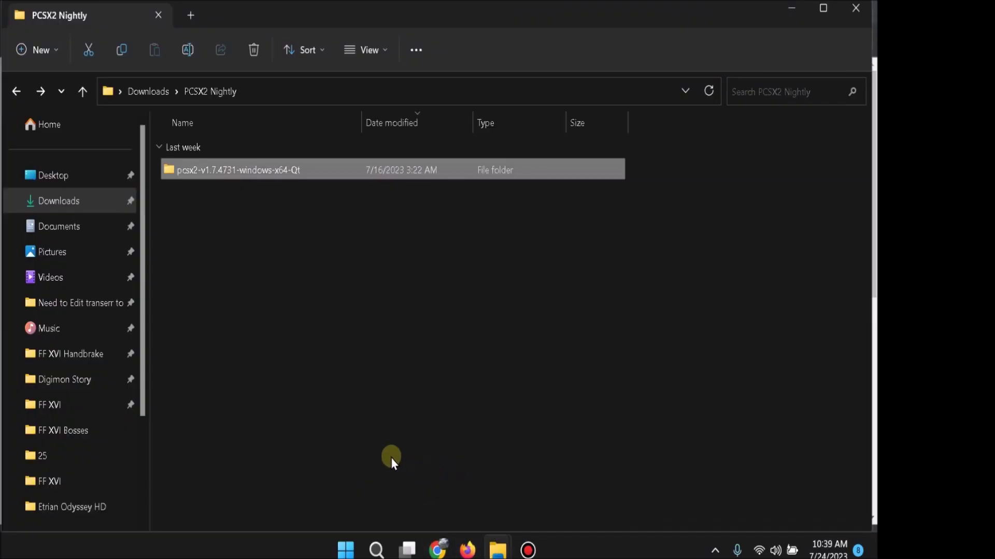
pyautogui.click(76, 205)
pyautogui.click(223, 172)
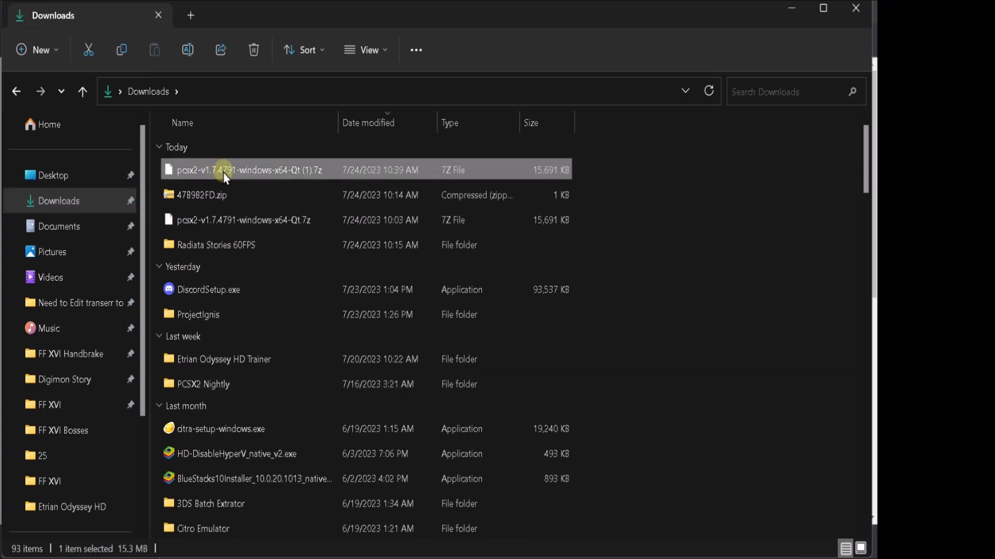
# - Create a new folder named PCSX2 Nightly 2 in Downloads
pyautogui.rightClick(151, 181)
pyautogui.moveTo(221, 313)
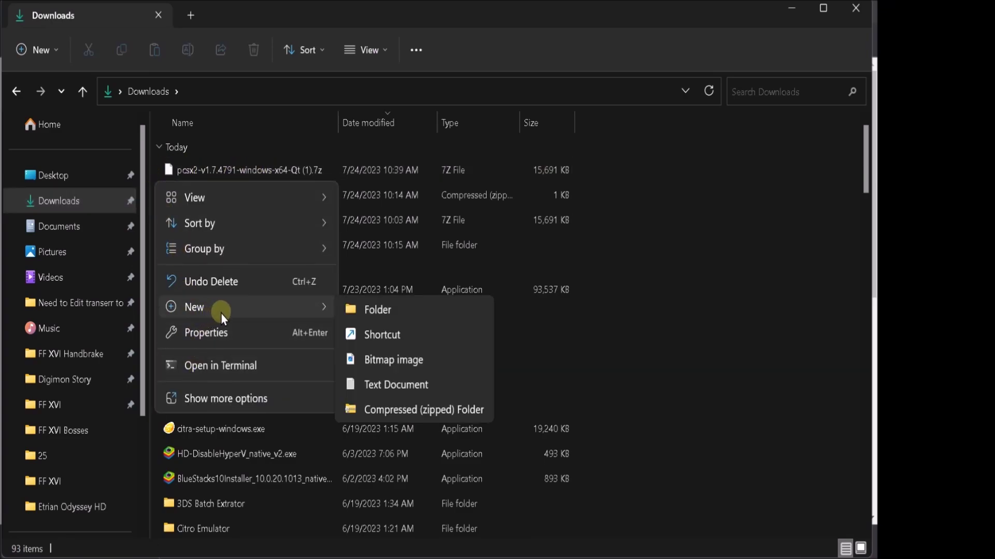
pyautogui.click(362, 311)
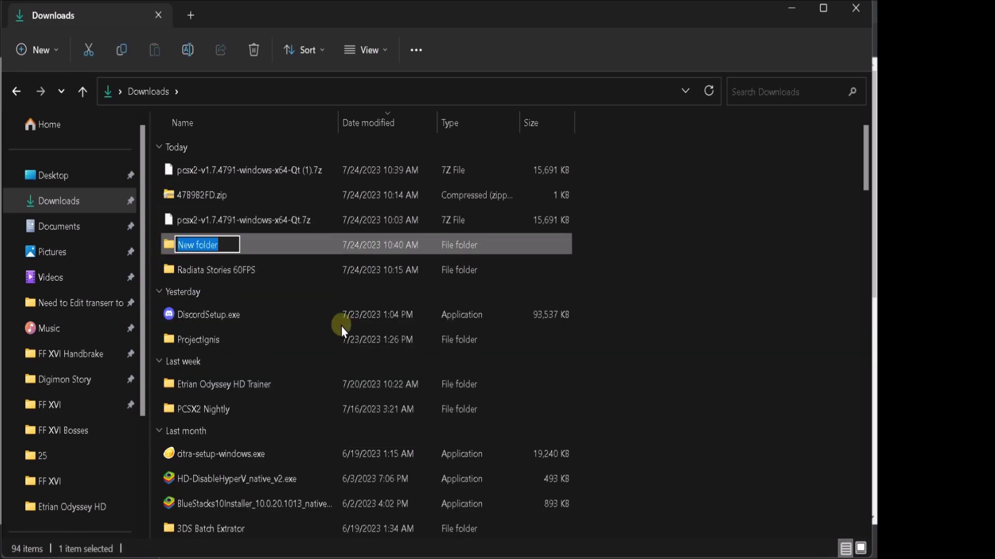
pyautogui.write('P')
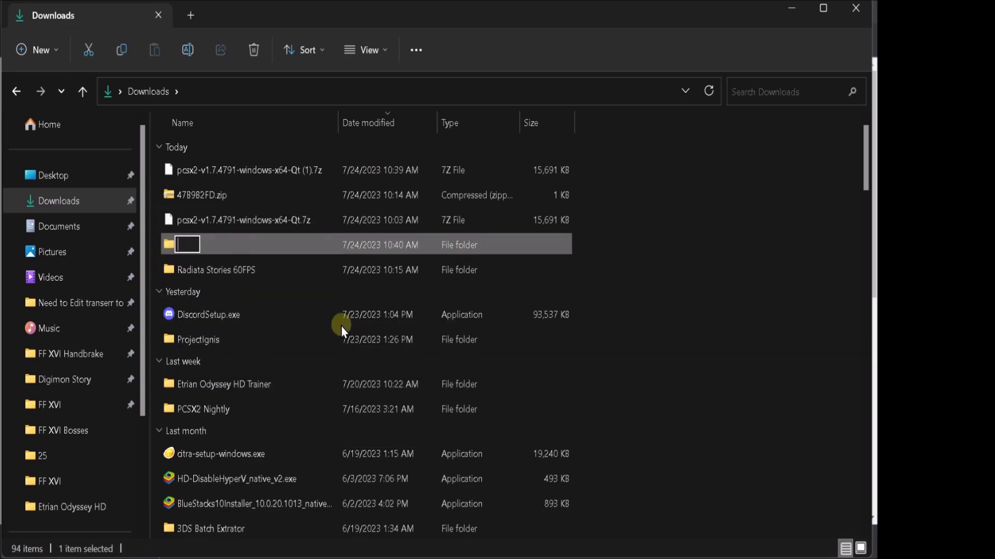
pyautogui.write('CS')
pyautogui.press('BackSpace')
pyautogui.write('SX2')
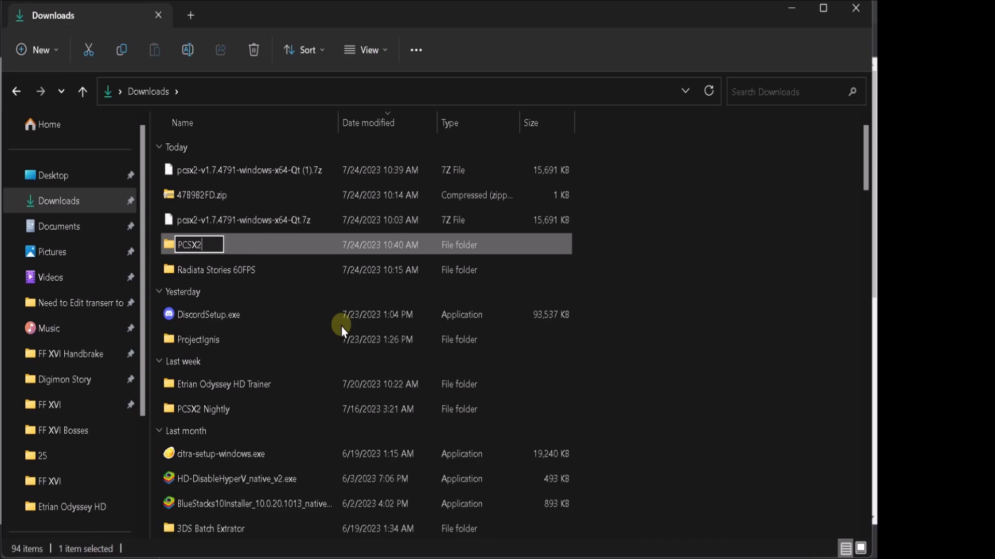
pyautogui.write(' Nightly')
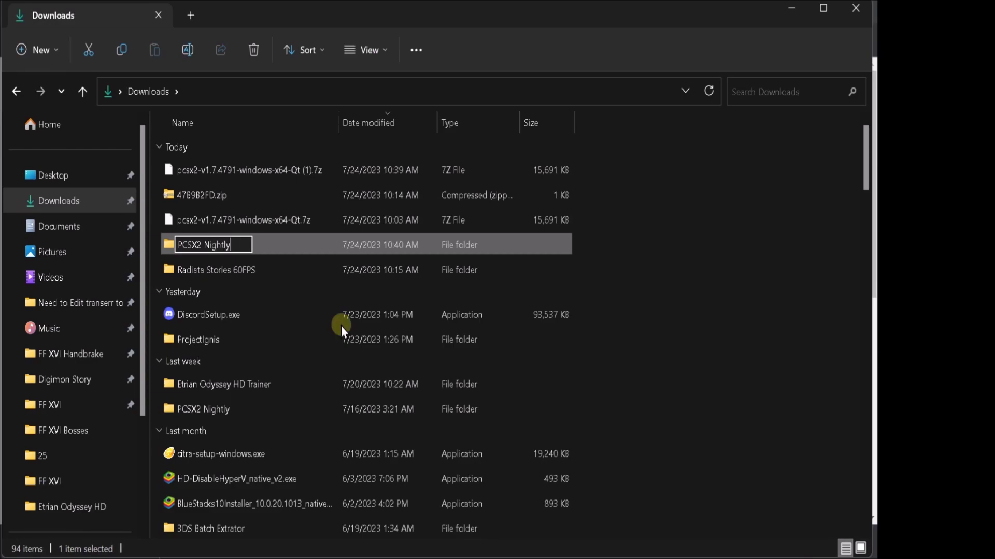
pyautogui.write(' 2')
pyautogui.press('Return')
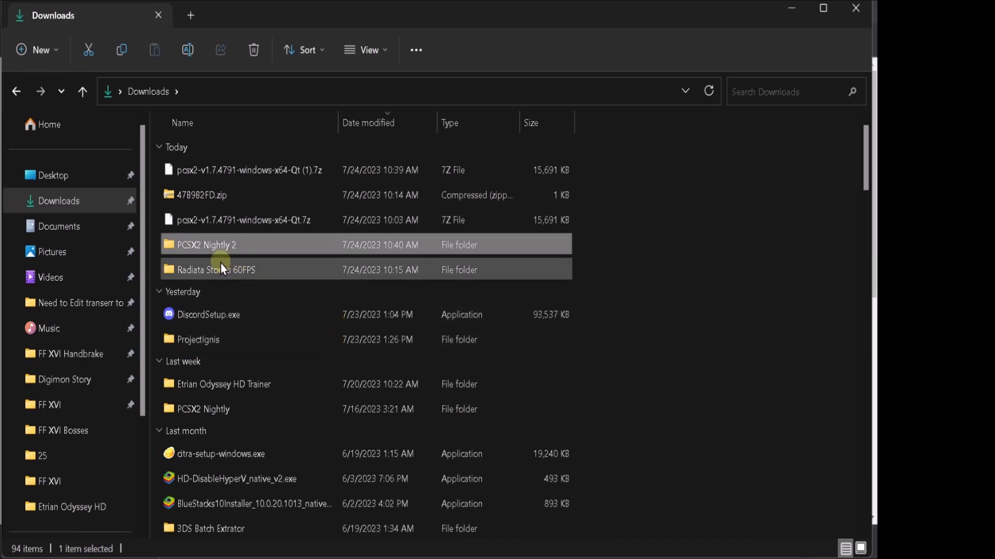
# - Extract pcsx2-v1.7.4791-windows-x64-Qt (1).7z with 7-Zip into the PCSX2 Nightly 2 folder in Downloads
pyautogui.click(185, 174)
pyautogui.rightClick(185, 173)
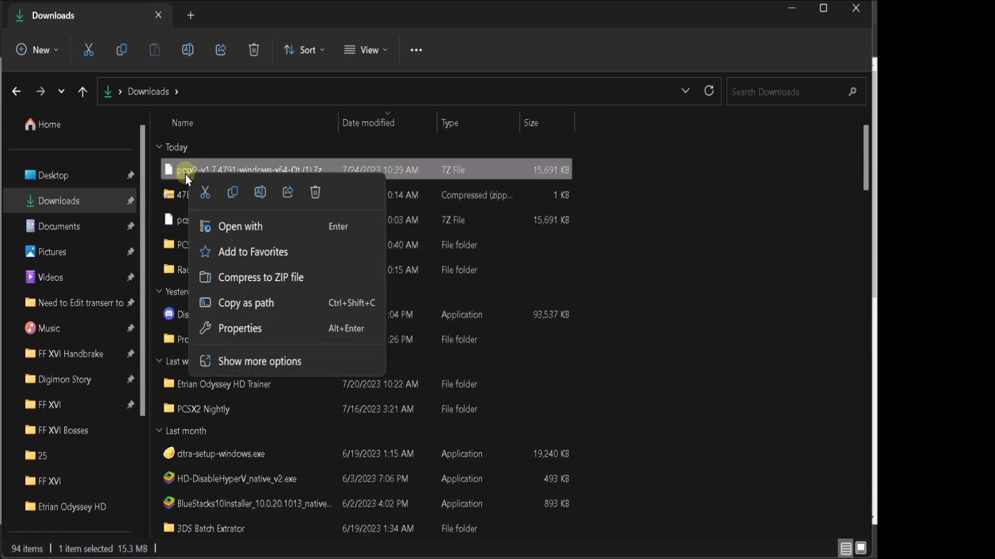
pyautogui.click(233, 362)
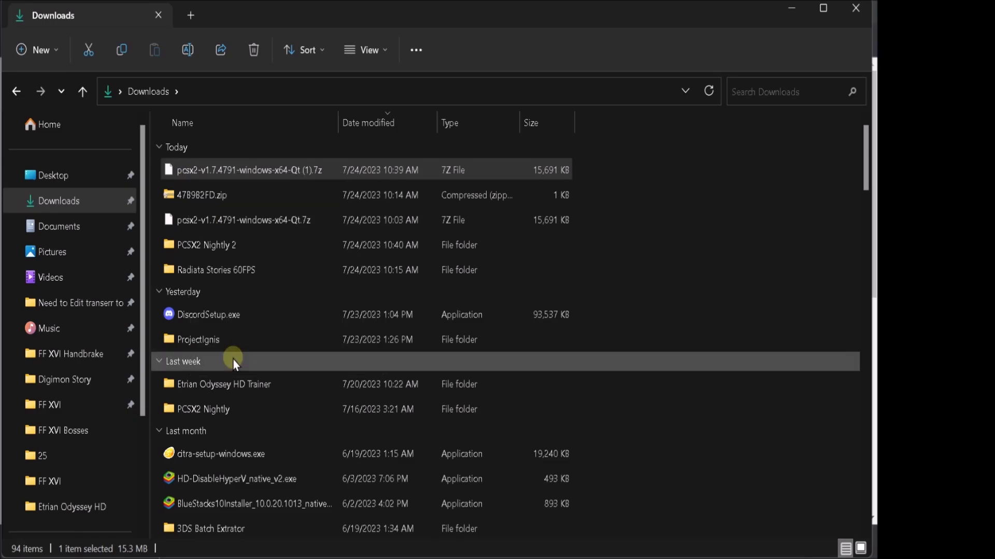
pyautogui.moveTo(228, 226)
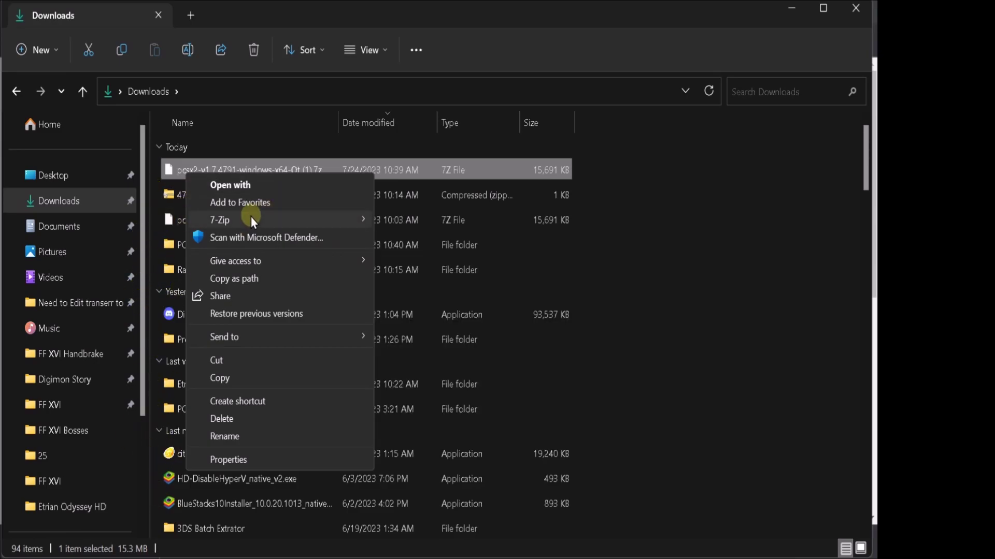
pyautogui.click(413, 255)
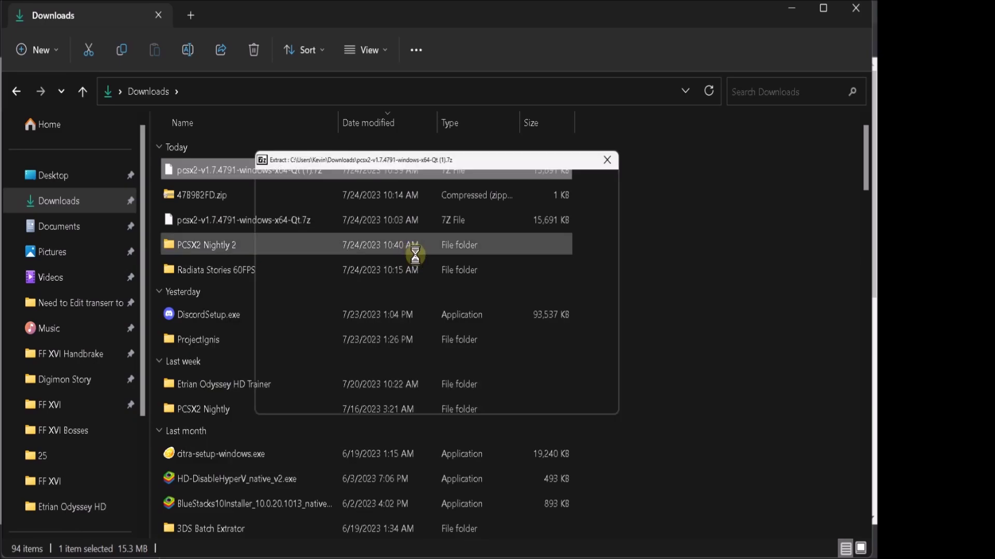
pyautogui.click(598, 205)
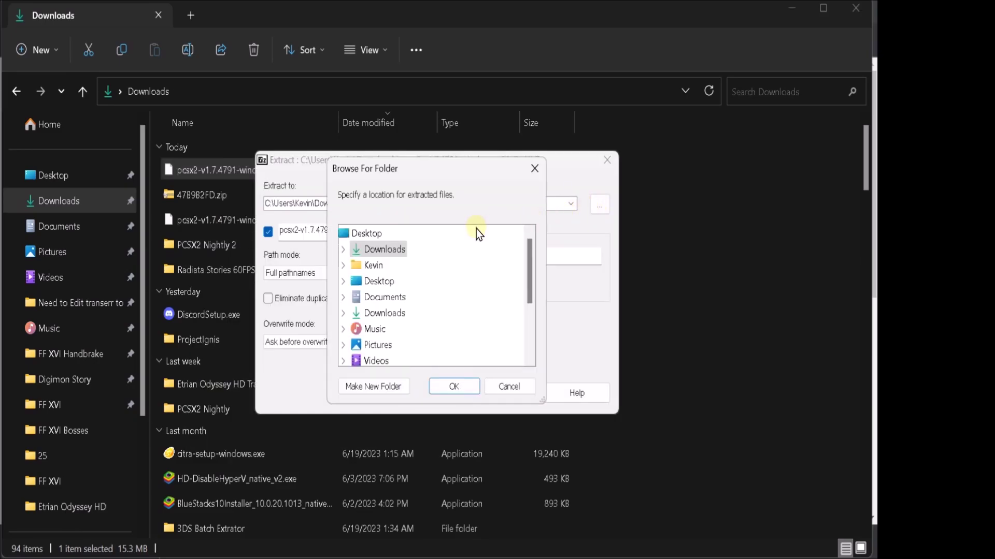
pyautogui.doubleClick(384, 313)
pyautogui.scroll(-10, 456, 288)
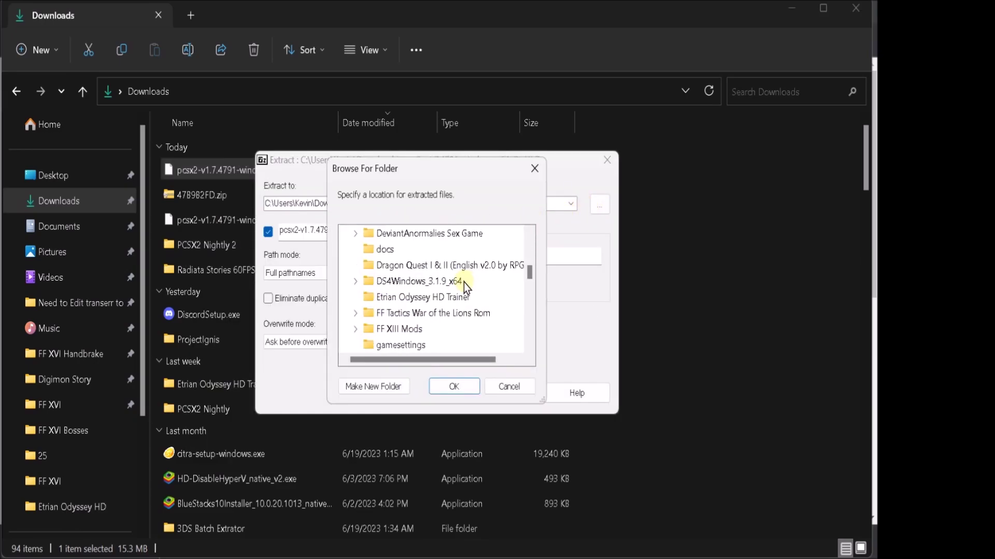
pyautogui.click(414, 297)
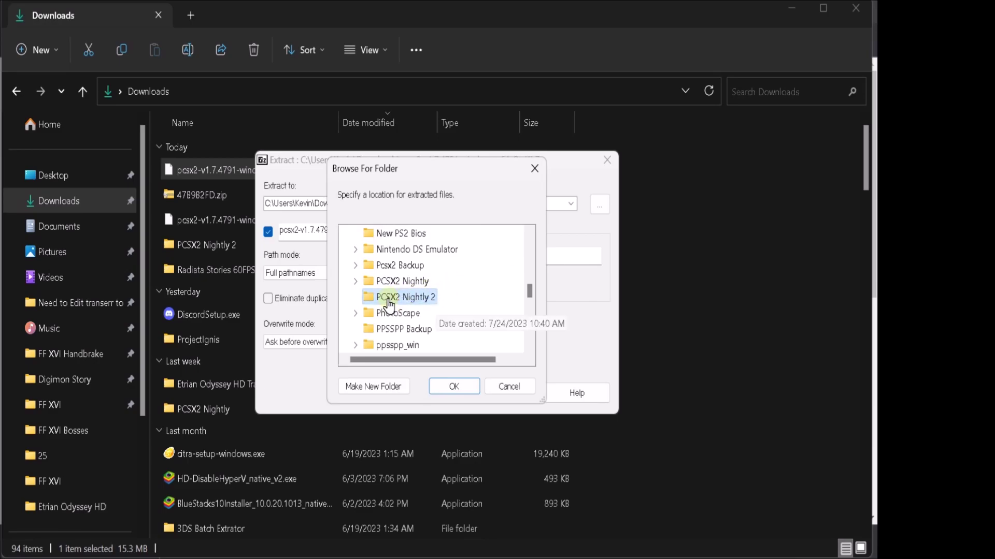
pyautogui.click(453, 387)
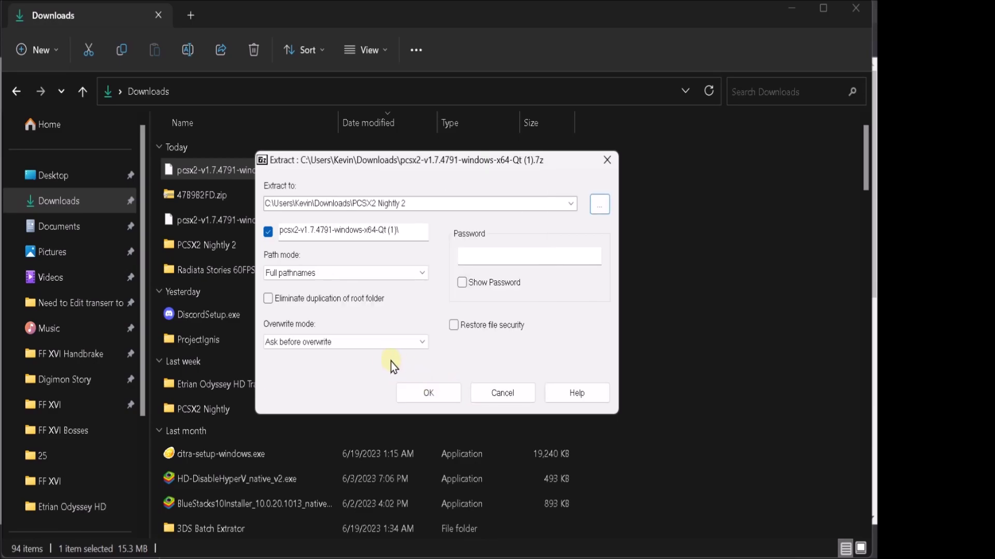
pyautogui.click(413, 393)
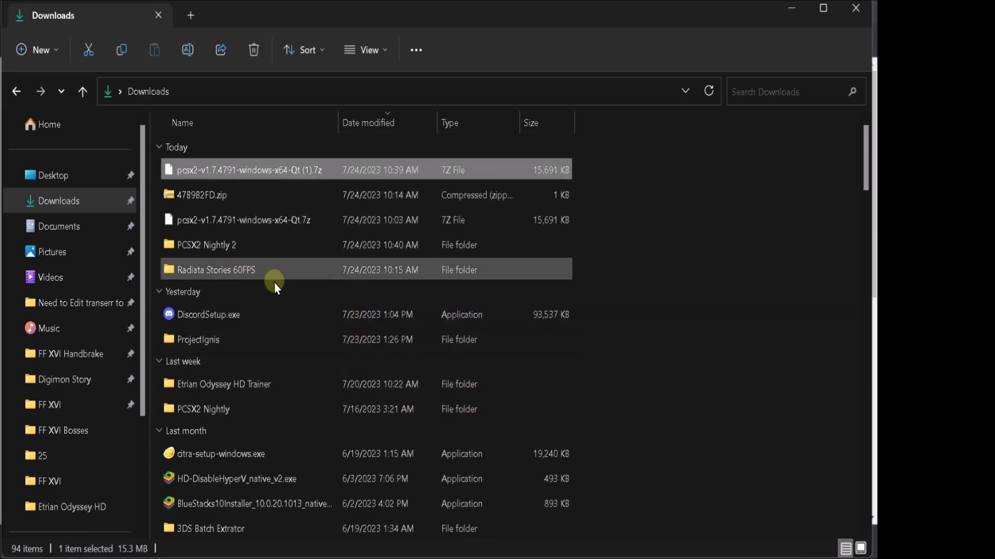
# - Open the extracted pcsx2-v1.7.4791-windows-x64-Qt (1) folder inside PCSX2 Nightly 2 and create a folder named textures in it
pyautogui.doubleClick(223, 253)
pyautogui.doubleClick(194, 176)
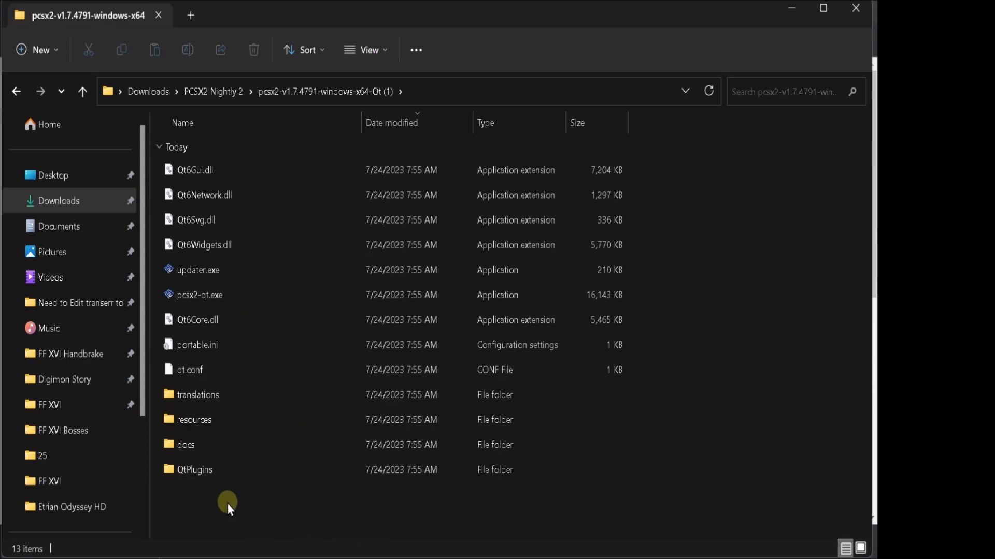
pyautogui.rightClick(182, 511)
pyautogui.moveTo(244, 439)
pyautogui.click(377, 443)
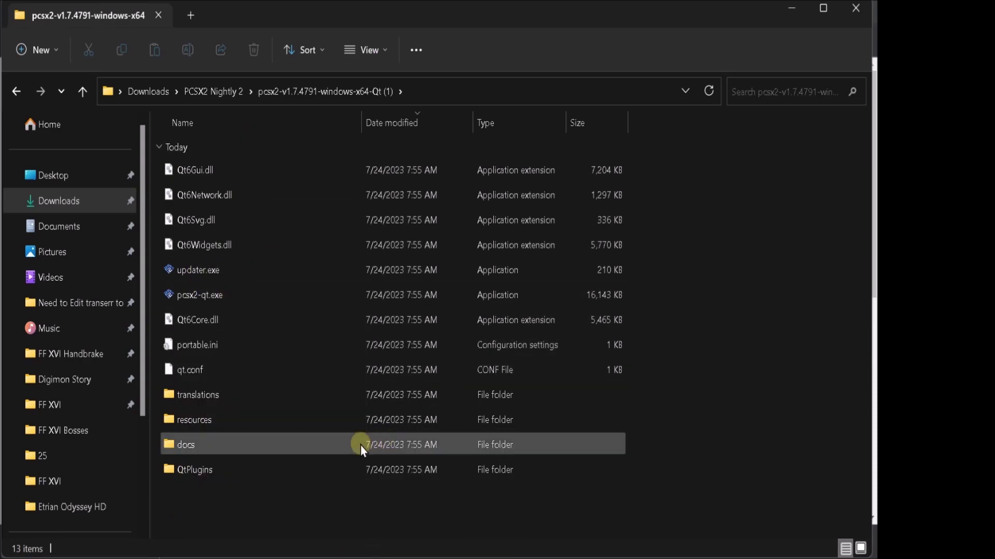
pyautogui.write('t')
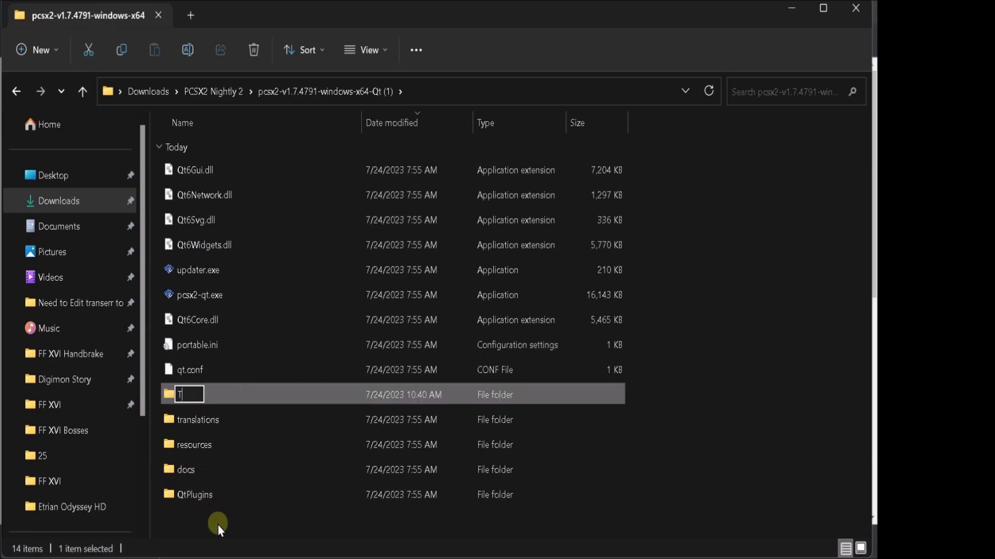
pyautogui.write('extures')
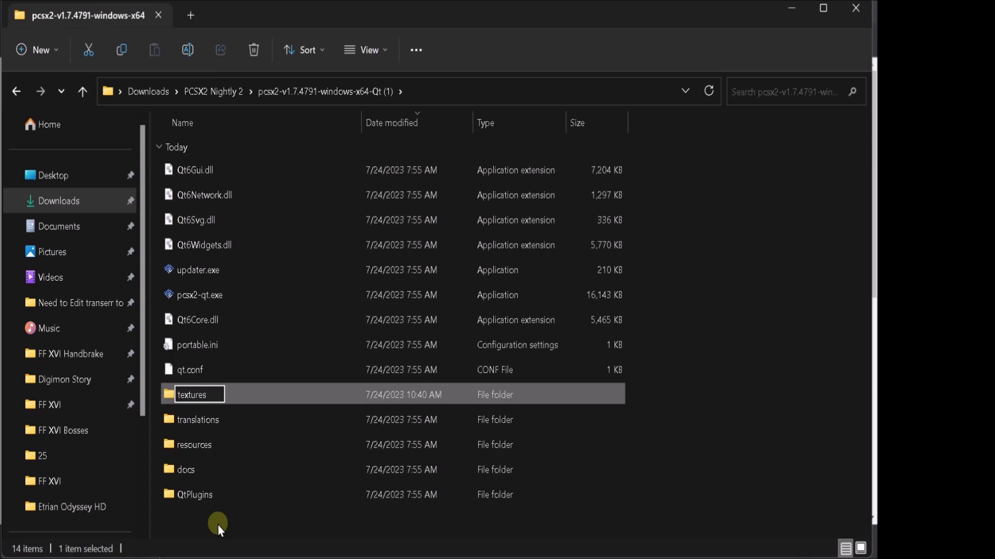
pyautogui.press('Return')
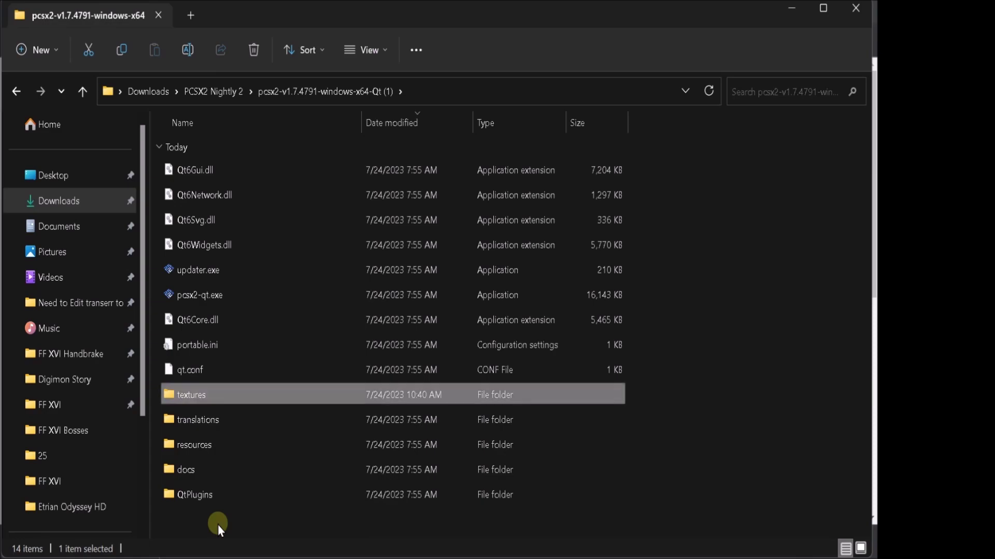
# - Create a folder named cheats inside the extracted pcsx2-v1.7.4791-windows-x64-Qt (1) folder
pyautogui.rightClick(219, 529)
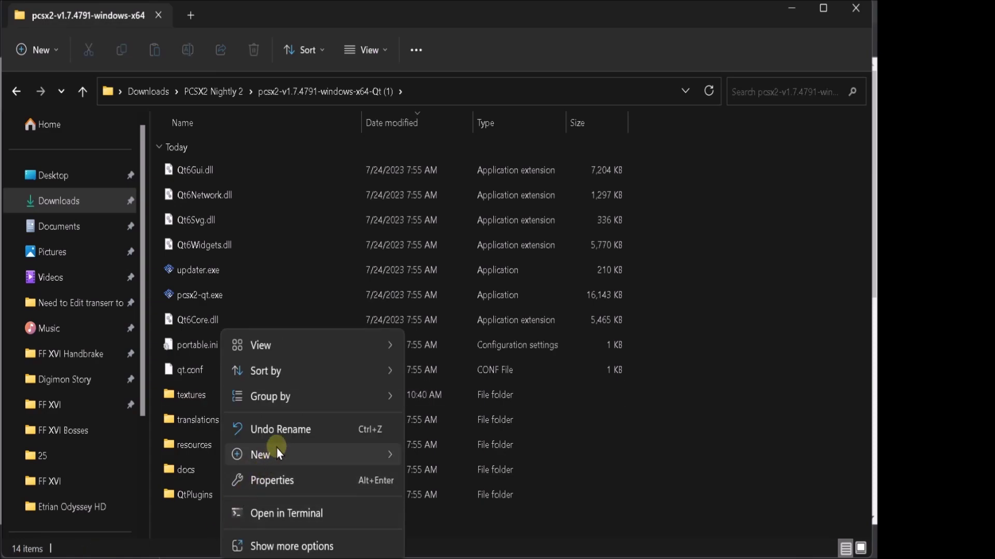
pyautogui.moveTo(324, 462)
pyautogui.click(417, 354)
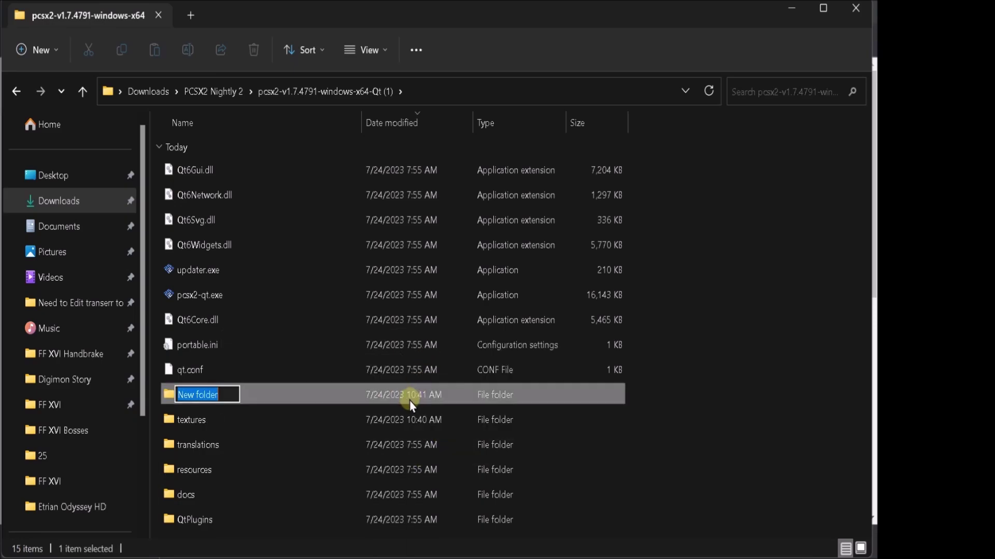
pyautogui.write('c')
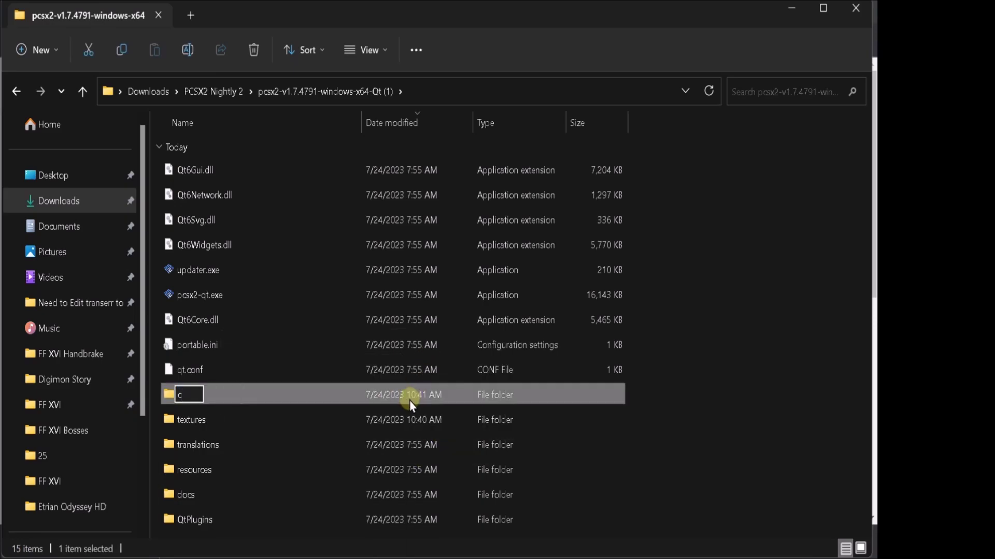
pyautogui.write('heats')
pyautogui.press('Return')
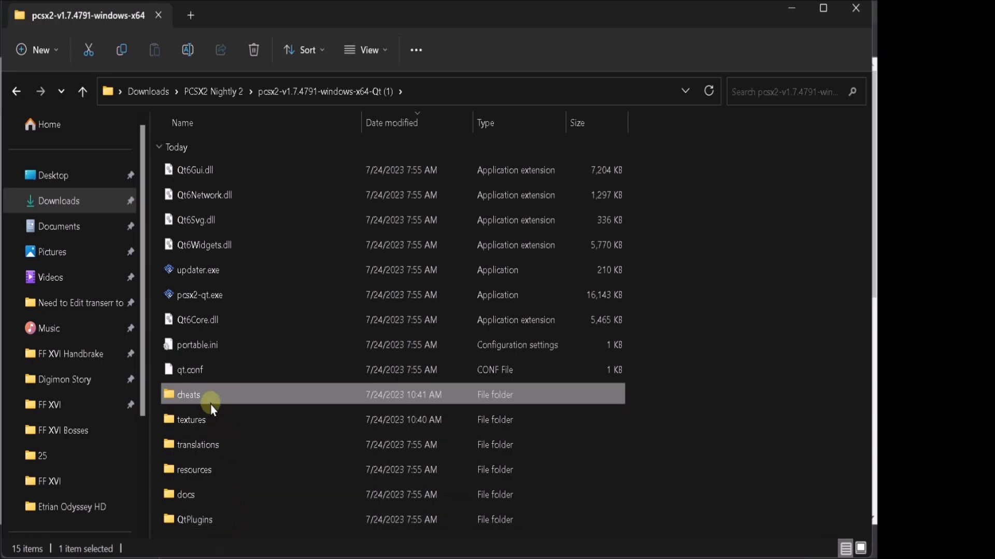
pyautogui.rightClick(179, 405)
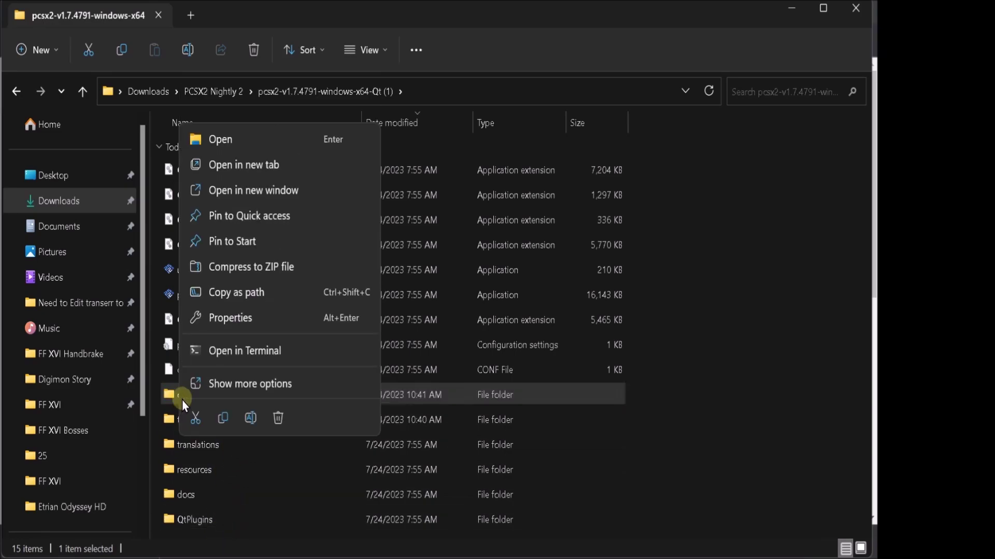
pyautogui.click(268, 539)
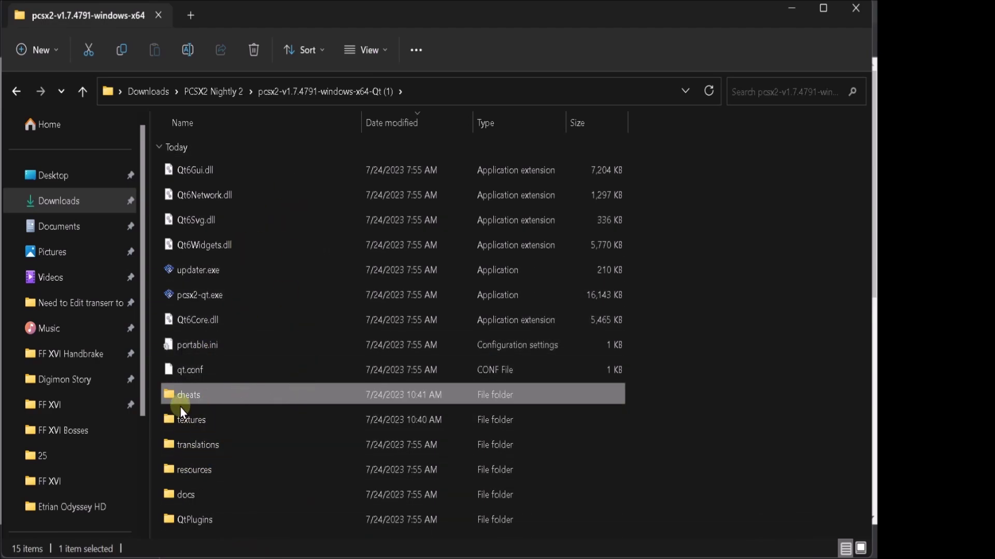
pyautogui.click(178, 420)
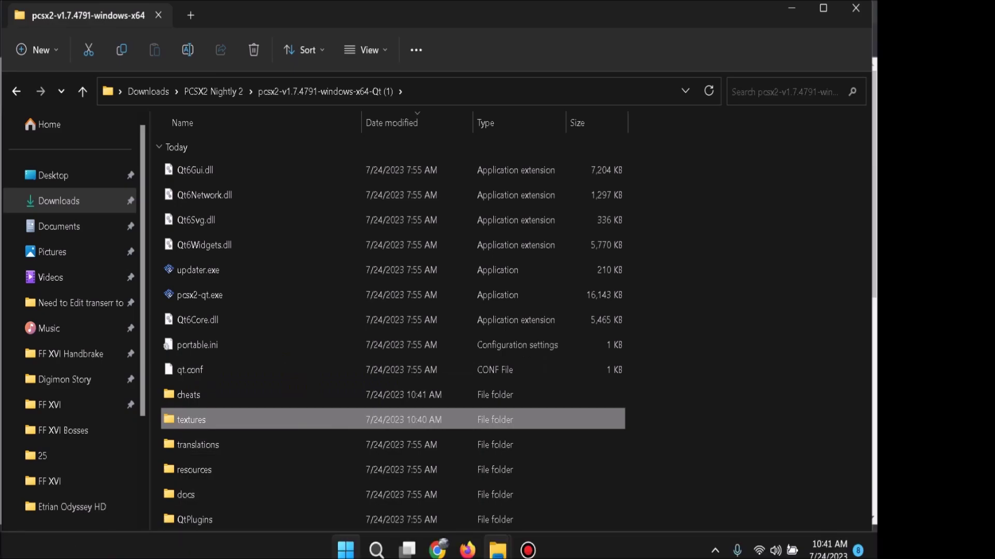
# - Switch to Google Chrome and show the Radiata Stories HD page at sites.google.com/view/vierockretrohd/ps2/radiata-stories-hd-hd
pyautogui.click(391, 500)
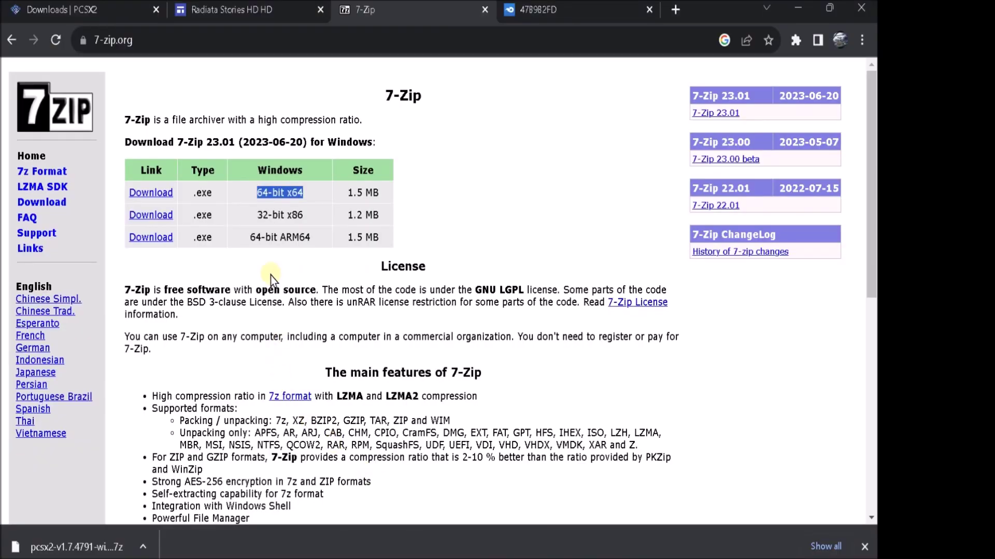
pyautogui.click(228, 12)
pyautogui.moveTo(381, 38); pyautogui.dragTo(32, 83)
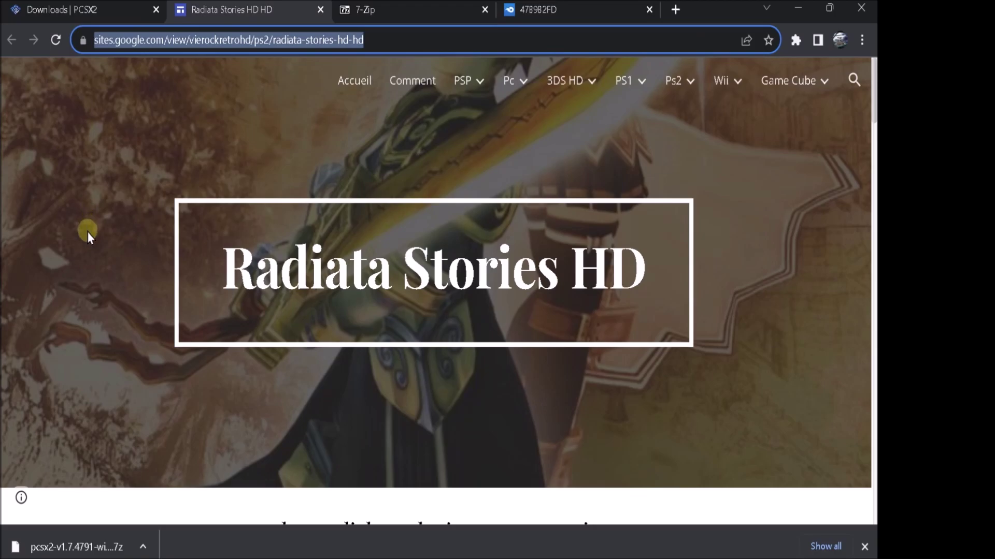
pyautogui.click(101, 255)
# - Examine the before and after texture comparison images on the Radiata Stories HD page, down to the HD pack download section
pyautogui.scroll(-6, 115, 265)
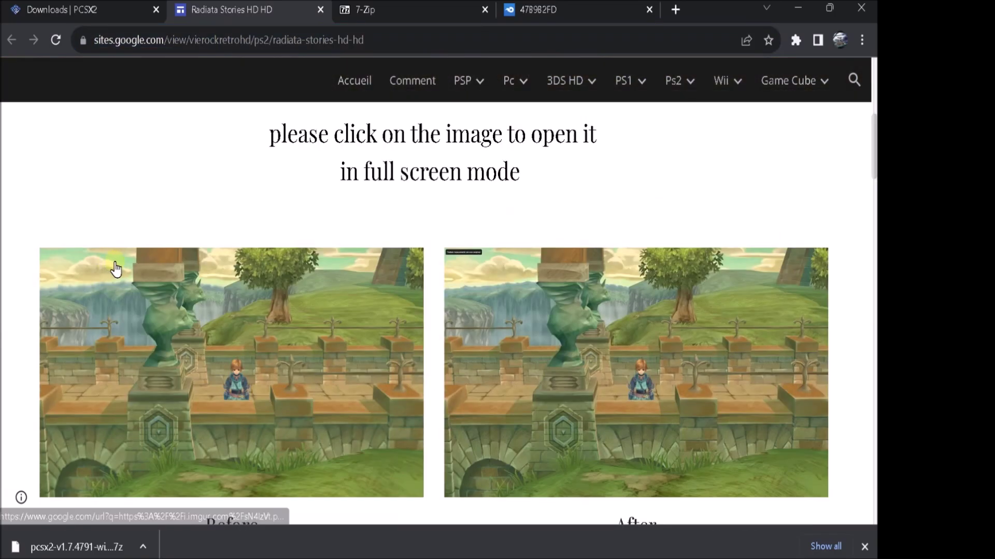
pyautogui.scroll(-4, 123, 264)
pyautogui.scroll(6, 132, 281)
pyautogui.scroll(-15, 518, 337)
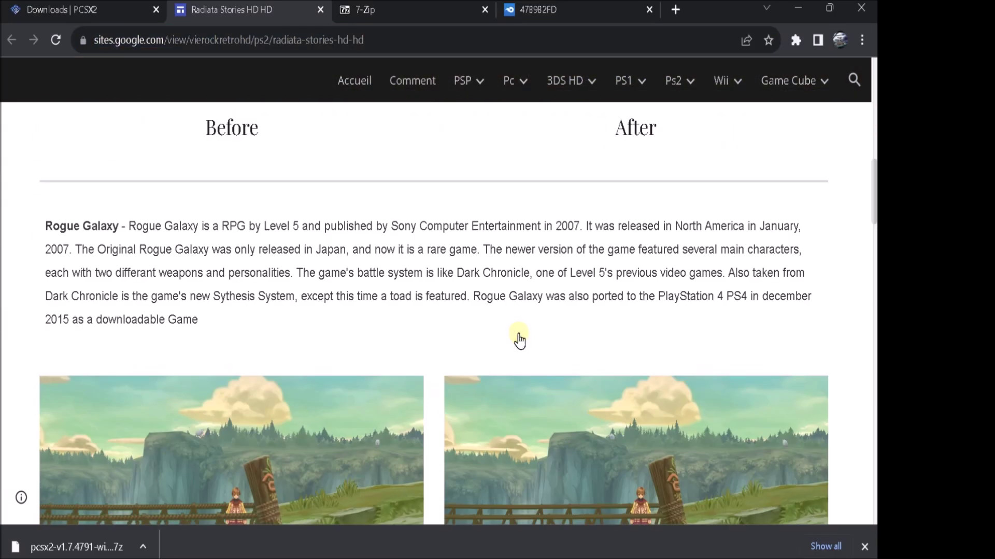
pyautogui.scroll(-2, 259, 207)
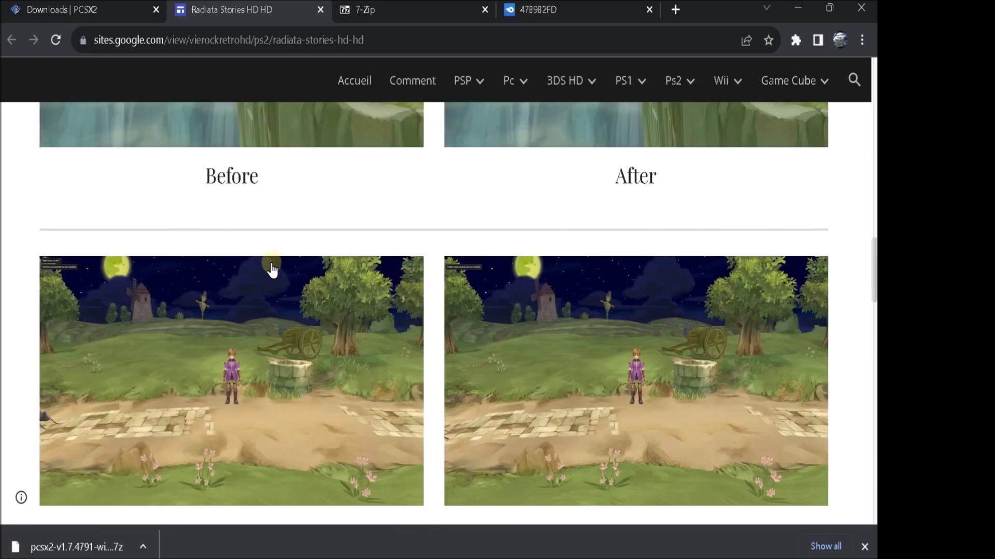
pyautogui.scroll(-5, 511, 271)
pyautogui.scroll(2, 187, 171)
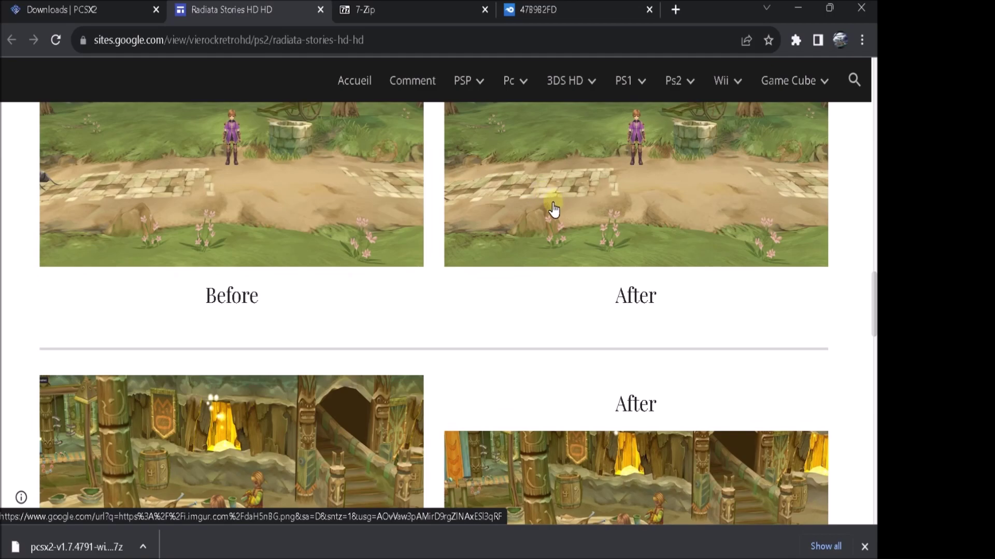
pyautogui.scroll(3, 123, 285)
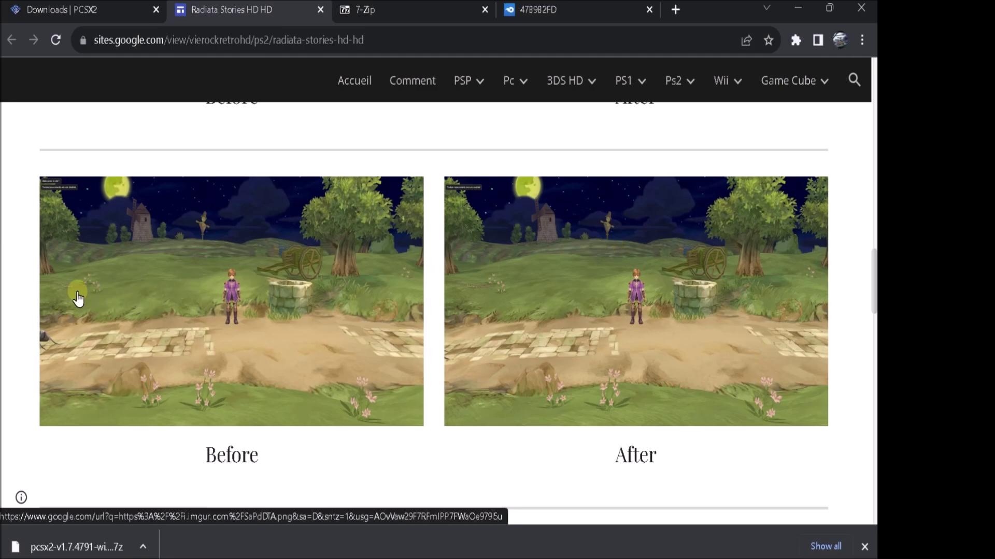
pyautogui.scroll(-3, 344, 262)
pyautogui.scroll(-2, 232, 321)
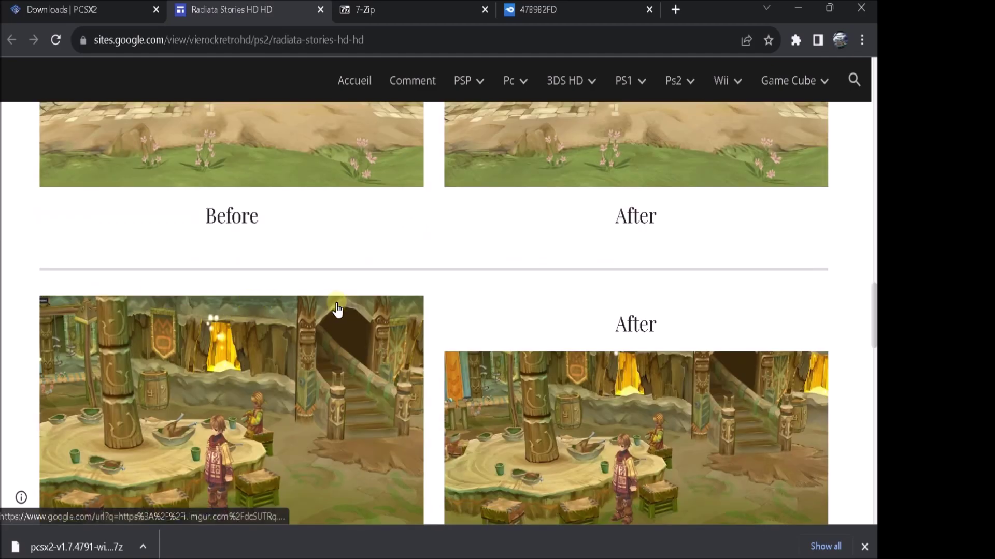
pyautogui.scroll(-5, 211, 300)
pyautogui.scroll(-8, 155, 298)
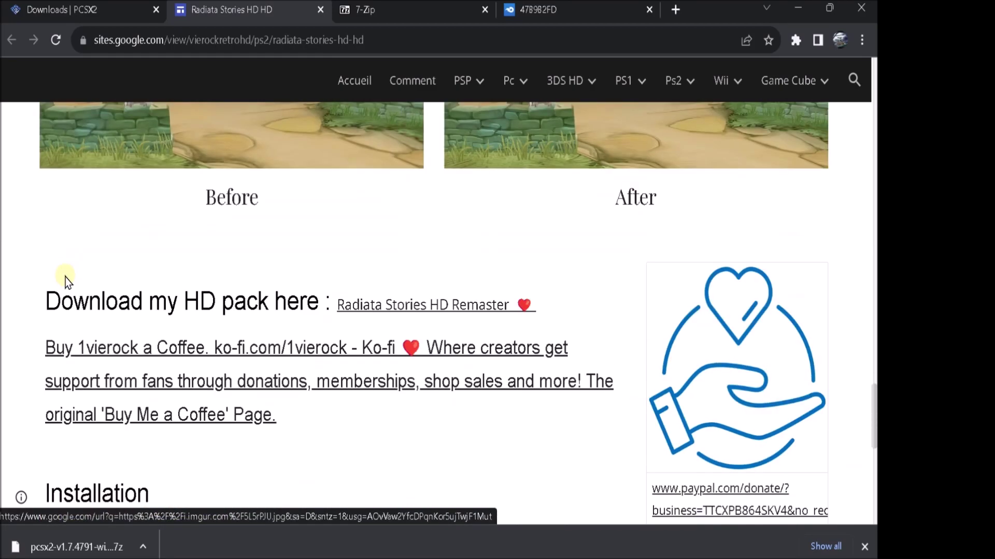
# - Open the Radiata Stories HD Remaster download link on 1fichier.com and dismiss the ad and the overlay covering the page
pyautogui.scroll(-2, 46, 280)
pyautogui.moveTo(45, 228); pyautogui.dragTo(325, 241)
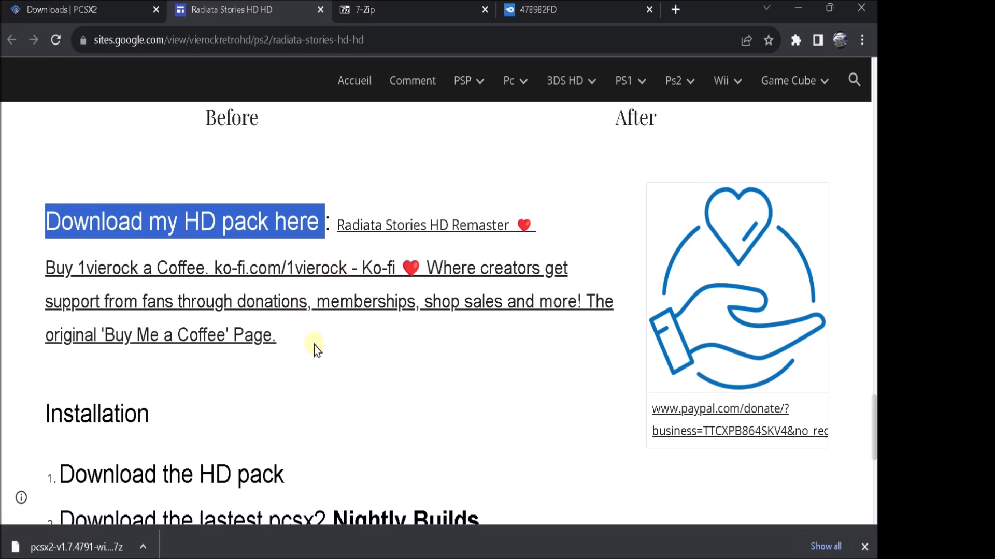
pyautogui.click(294, 177)
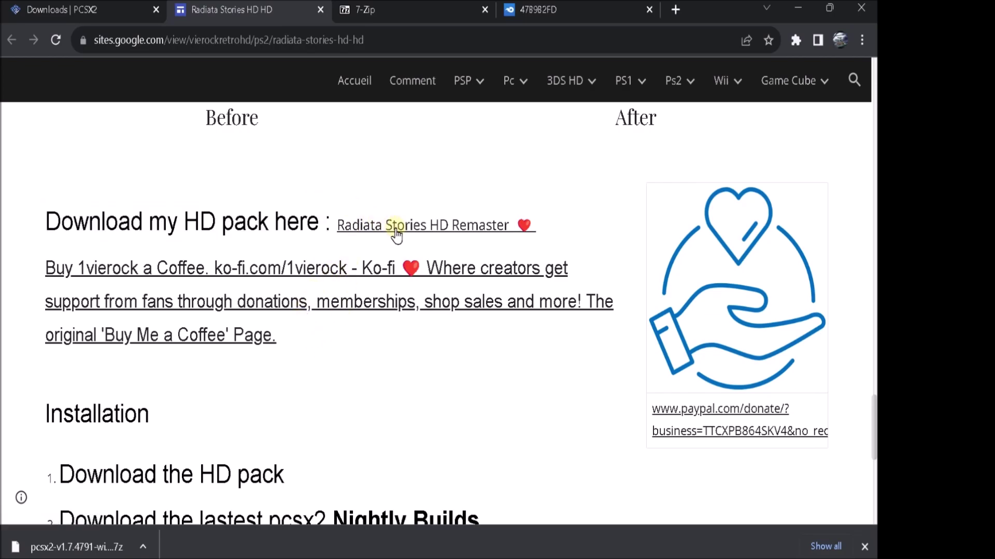
pyautogui.click(434, 231)
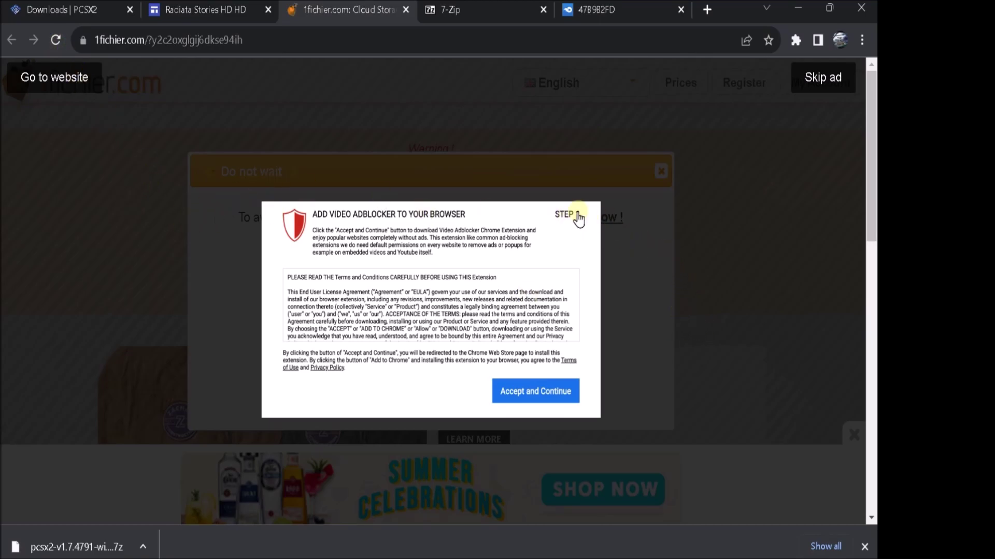
pyautogui.click(823, 73)
pyautogui.click(660, 171)
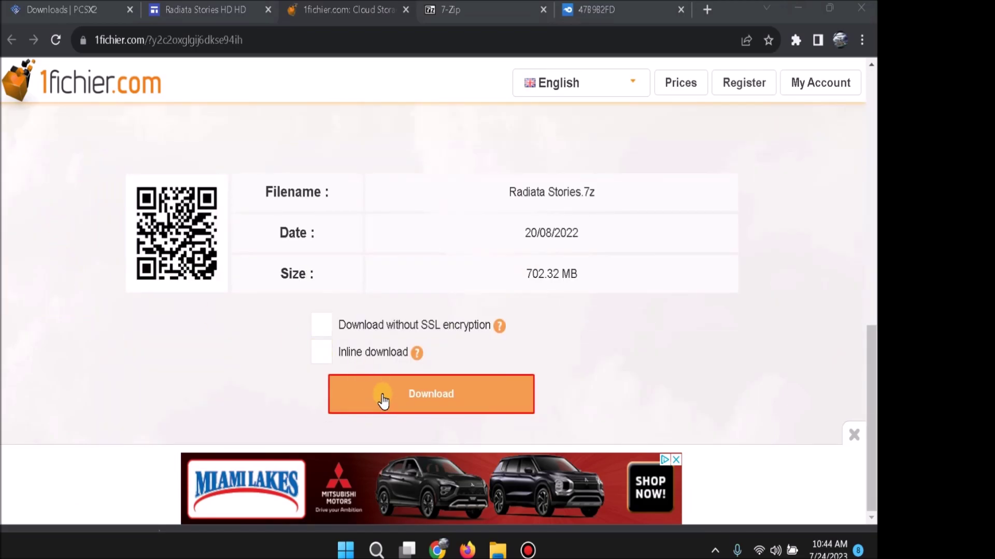
# - Download Radiata Stories.7z from 1fichier.com and show the finished download in File Explorer
pyautogui.click(382, 401)
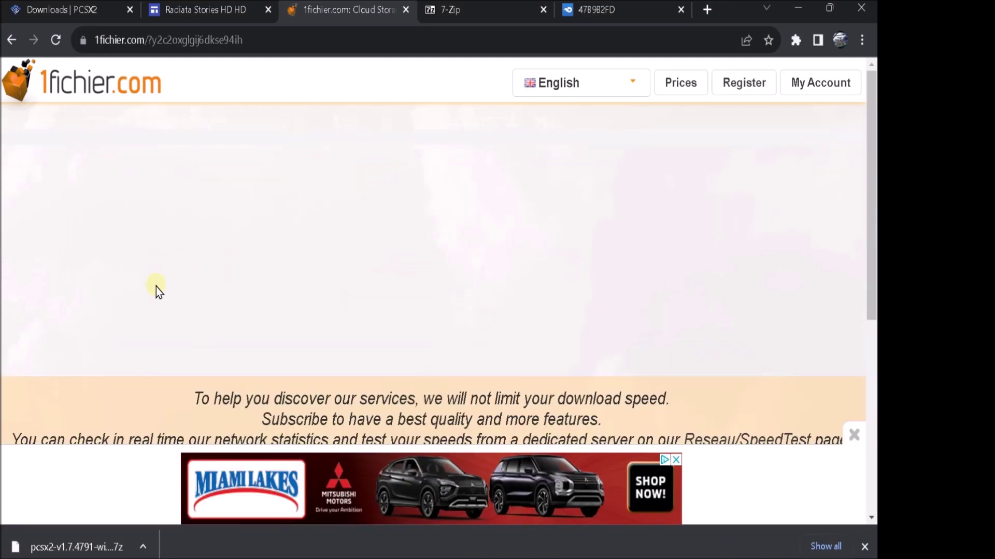
pyautogui.scroll(-5, 150, 295)
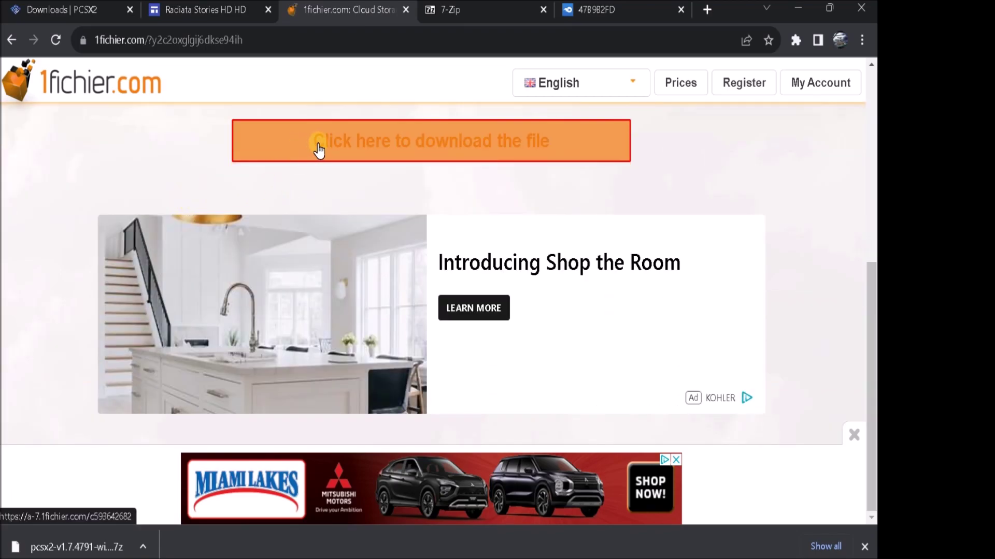
pyautogui.click(319, 151)
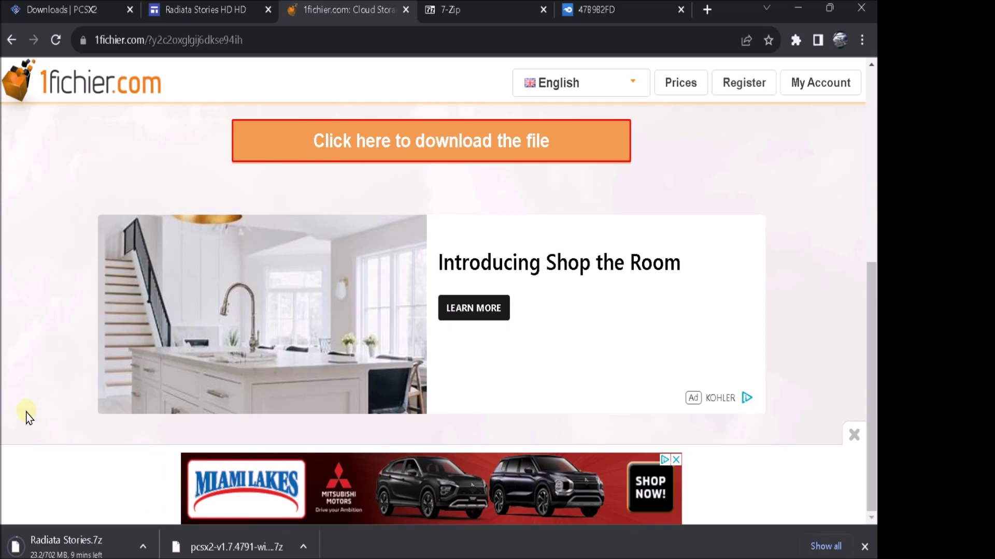
pyautogui.press('super')
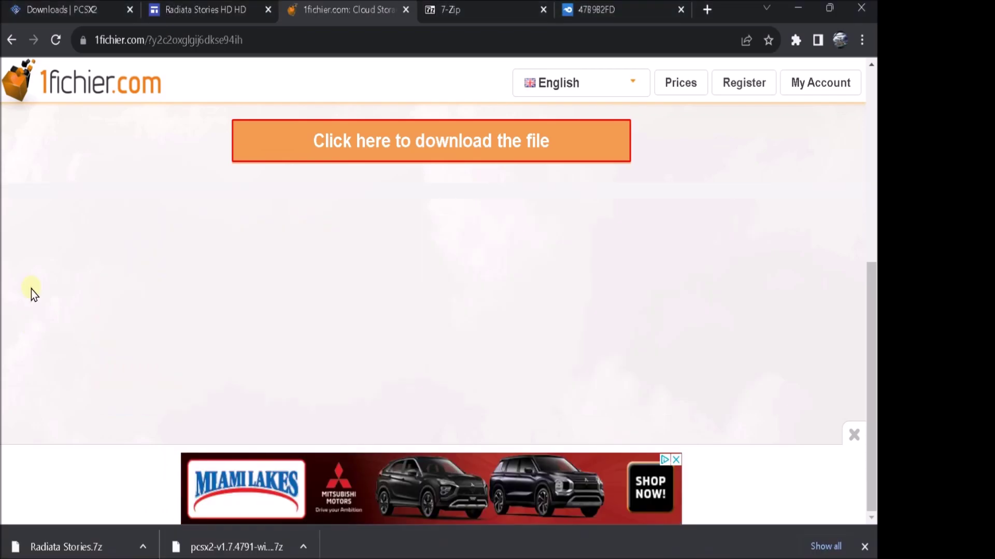
pyautogui.rightClick(99, 547)
pyautogui.click(133, 505)
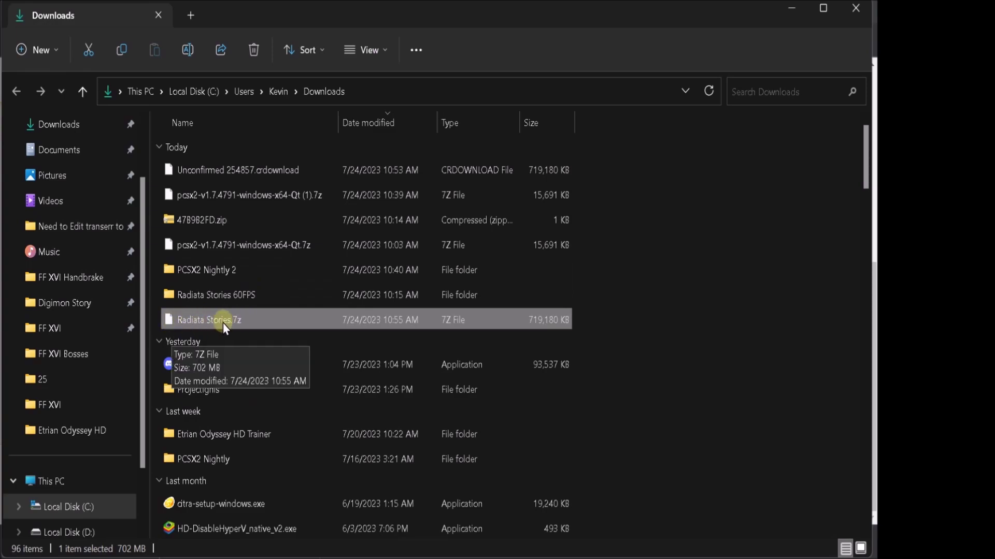
# - Create a new folder named Radiata Stories HD PACK in Downloads
pyautogui.rightClick(155, 313)
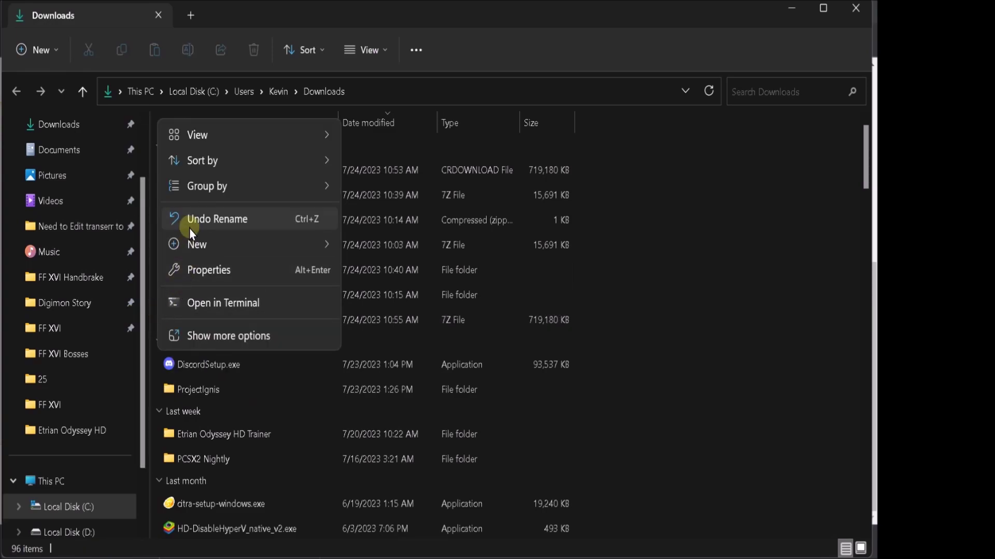
pyautogui.moveTo(193, 242)
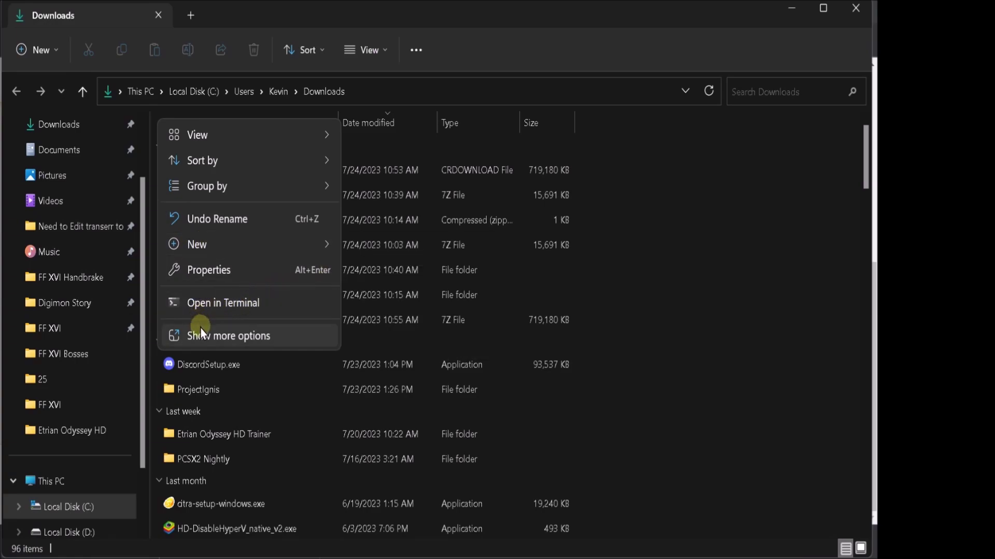
pyautogui.moveTo(261, 246)
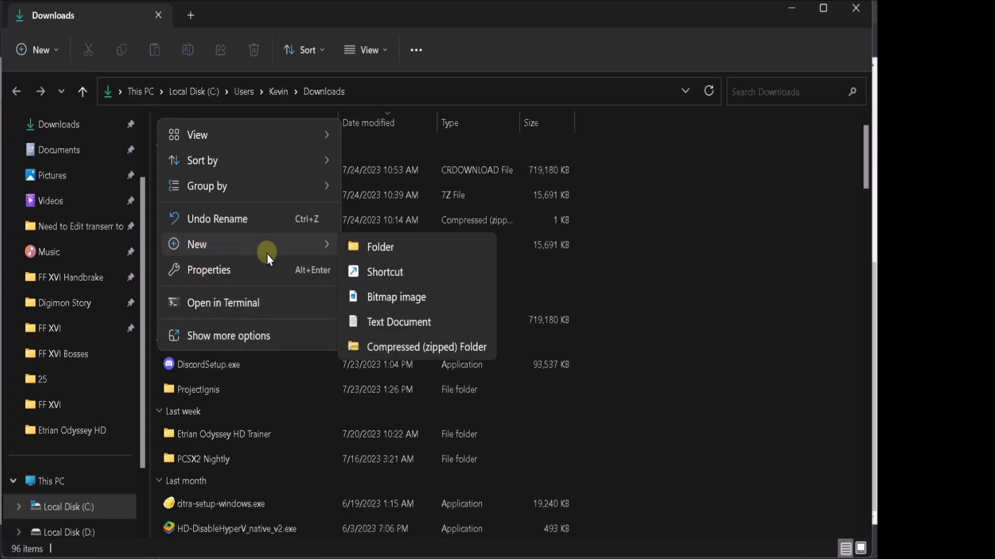
pyautogui.click(372, 244)
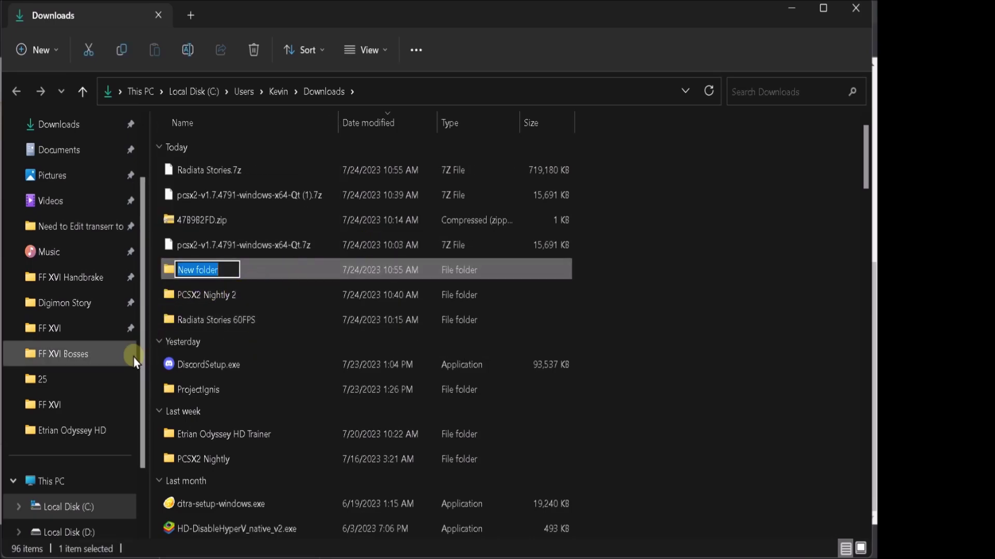
pyautogui.write('Ra')
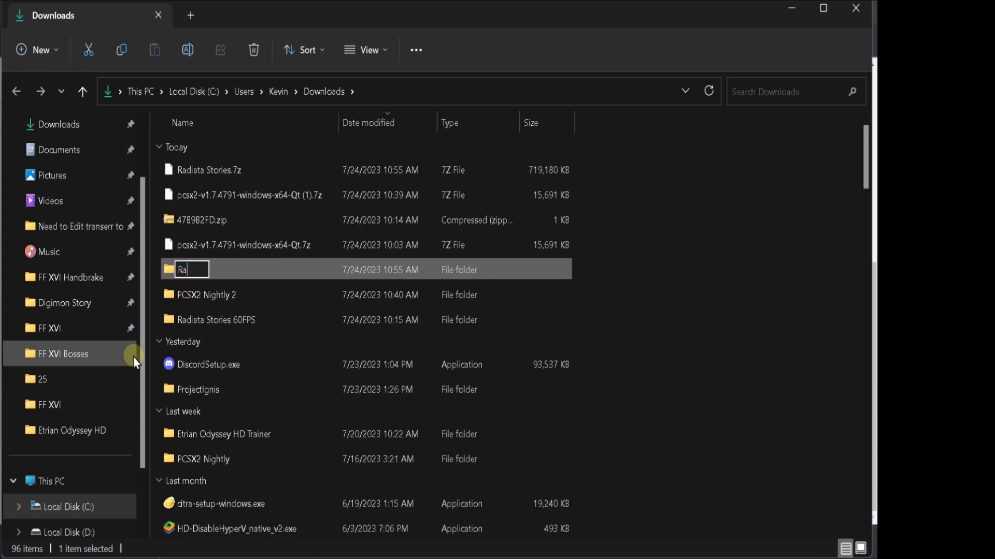
pyautogui.write('diata St')
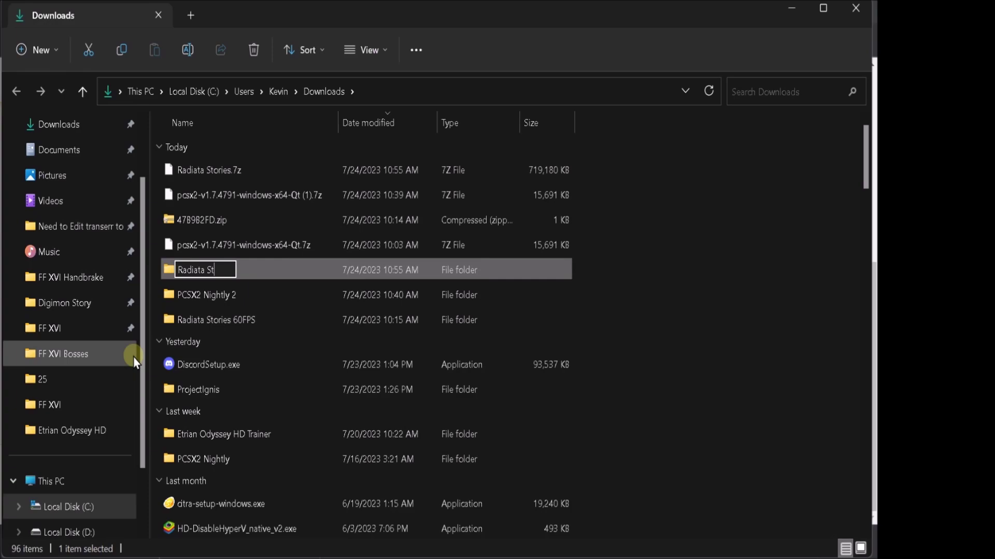
pyautogui.write('ories H')
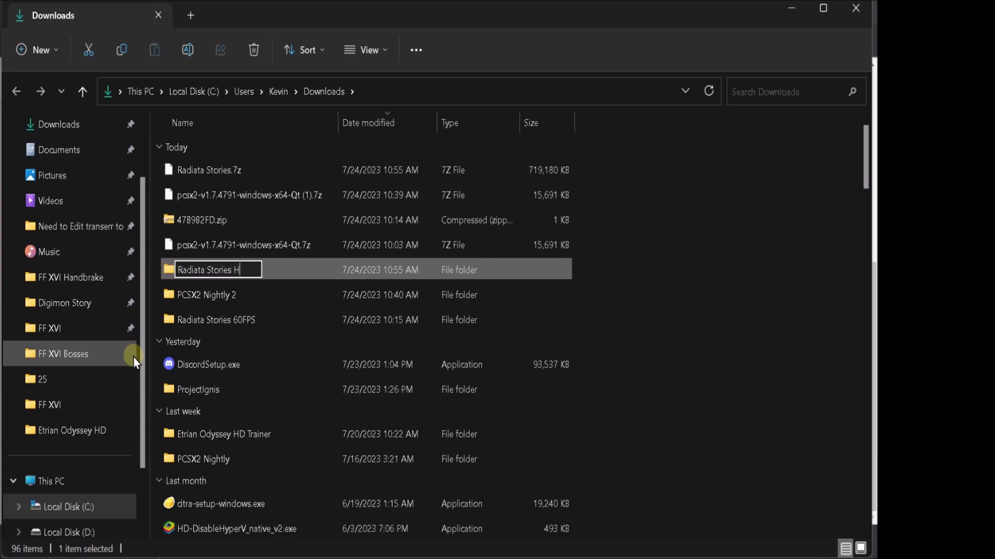
pyautogui.write('D PACK')
pyautogui.press('Return')
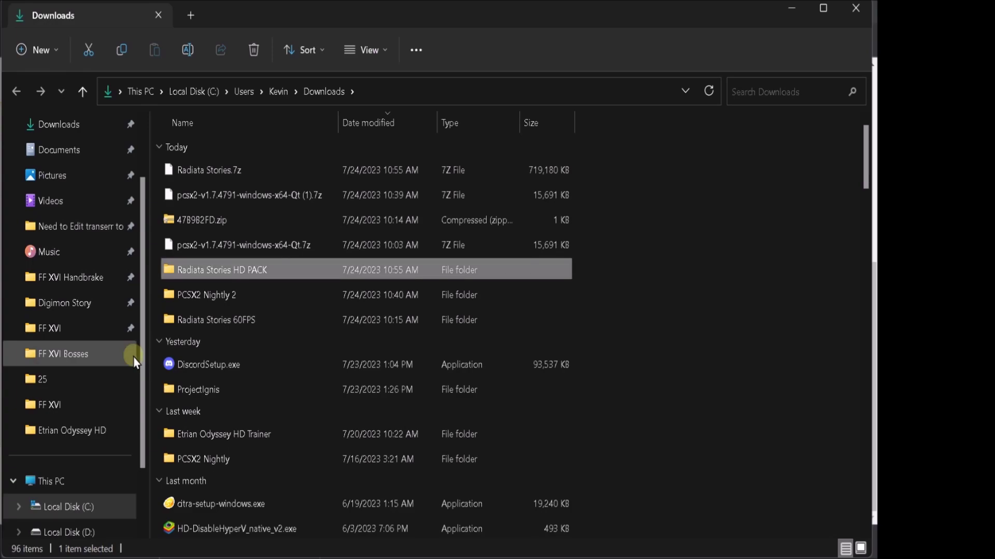
# - Open the 7-Zip extraction options for the Radiata Stories.7z archive in Downloads
pyautogui.click(219, 324)
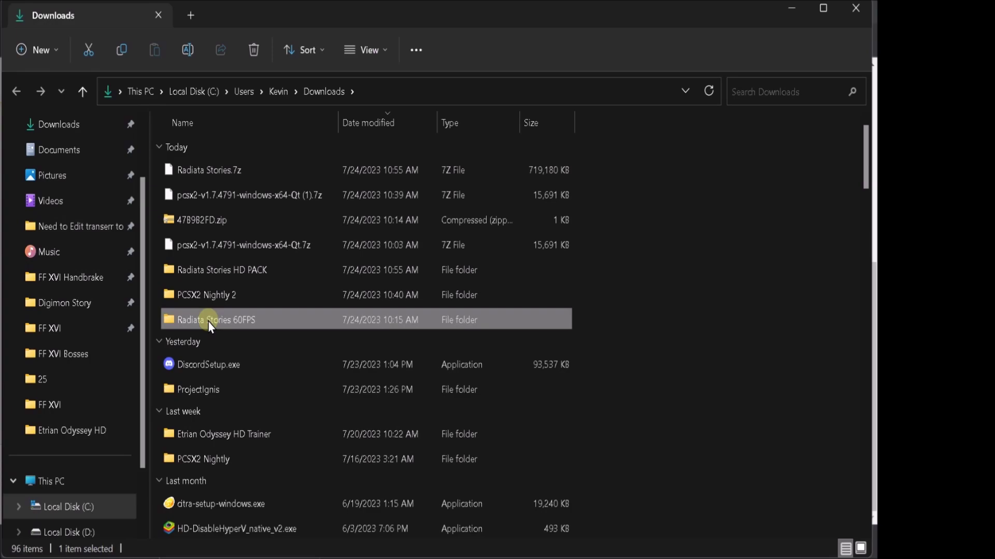
pyautogui.click(183, 169)
pyautogui.rightClick(183, 169)
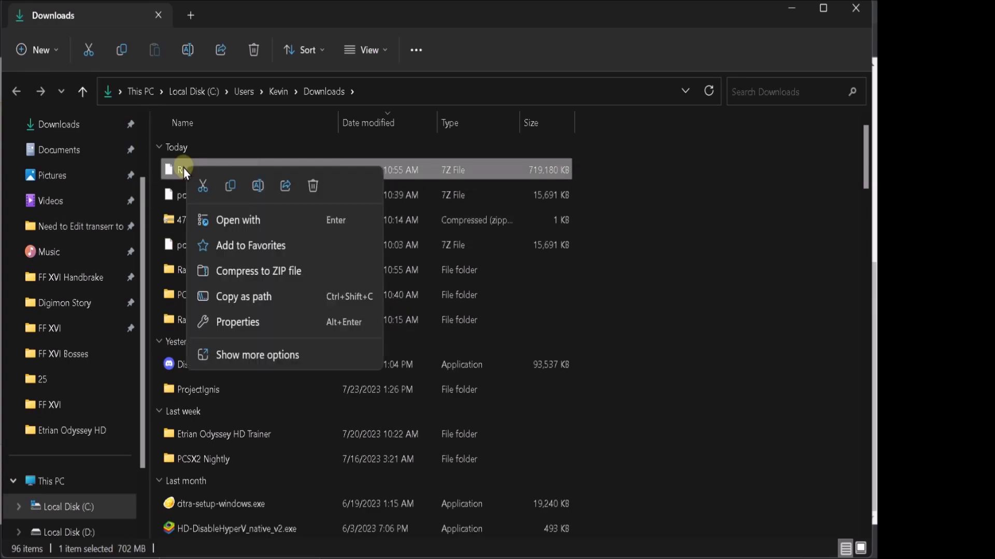
pyautogui.click(253, 353)
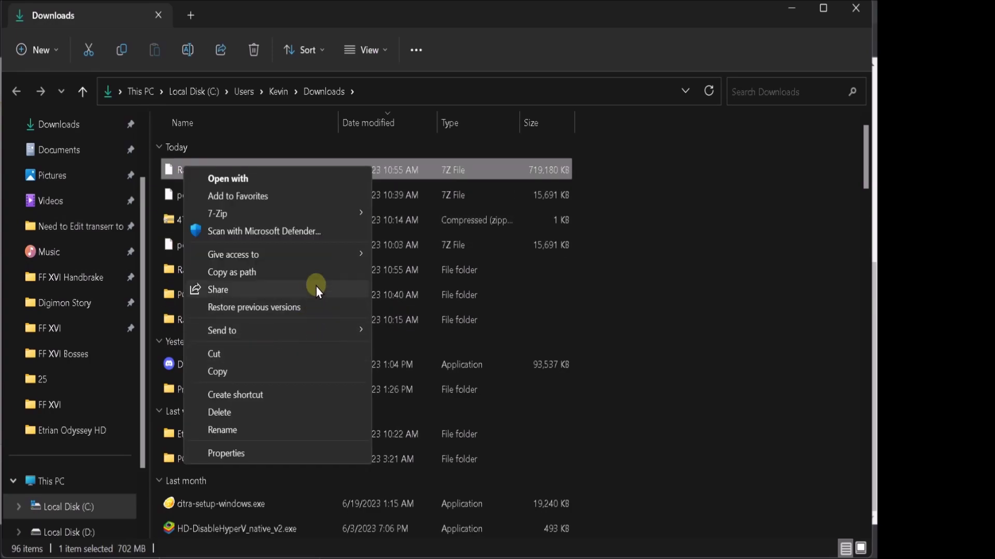
pyautogui.moveTo(256, 208)
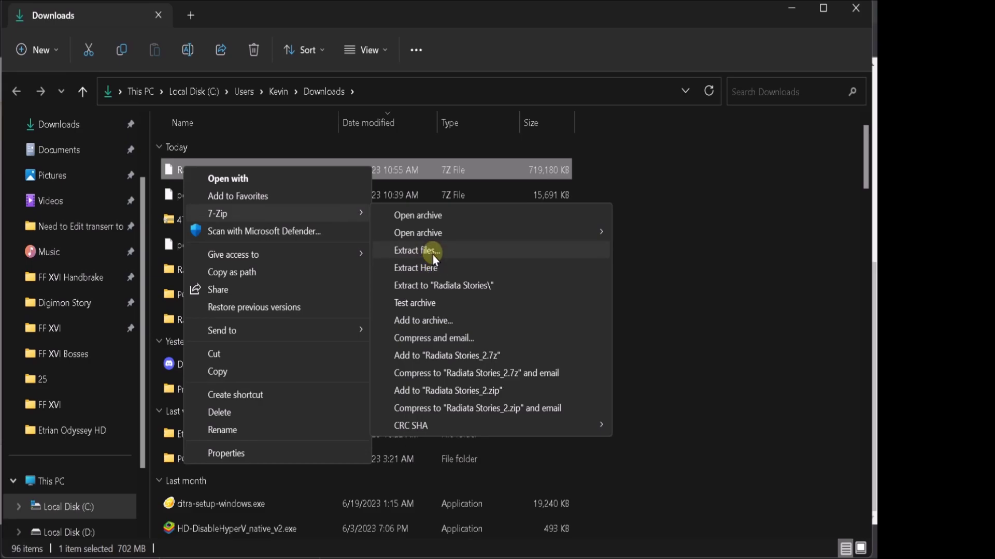
pyautogui.click(434, 251)
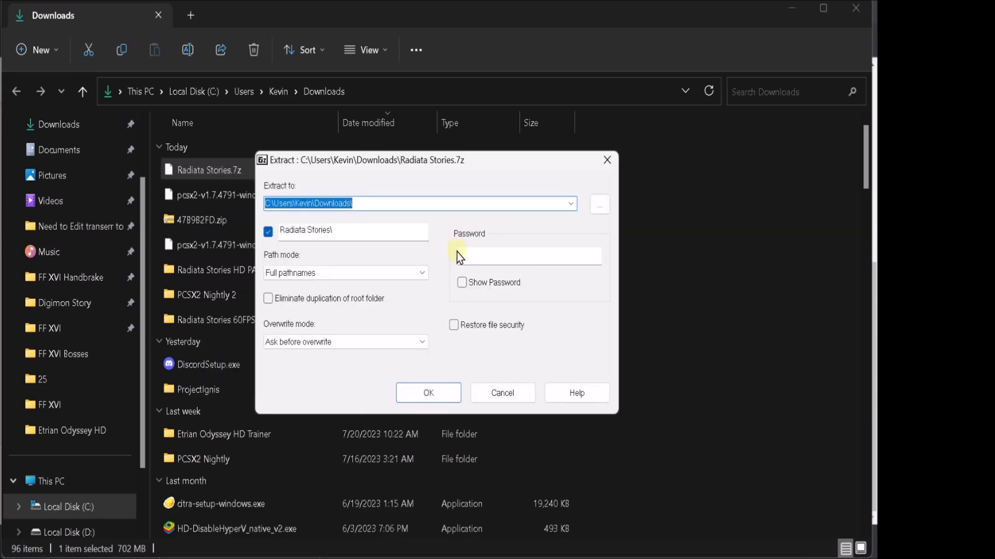
# - Set the Radiata Stories HD PACK folder in Downloads as the destination and extract the archive there
pyautogui.click(595, 205)
pyautogui.doubleClick(408, 312)
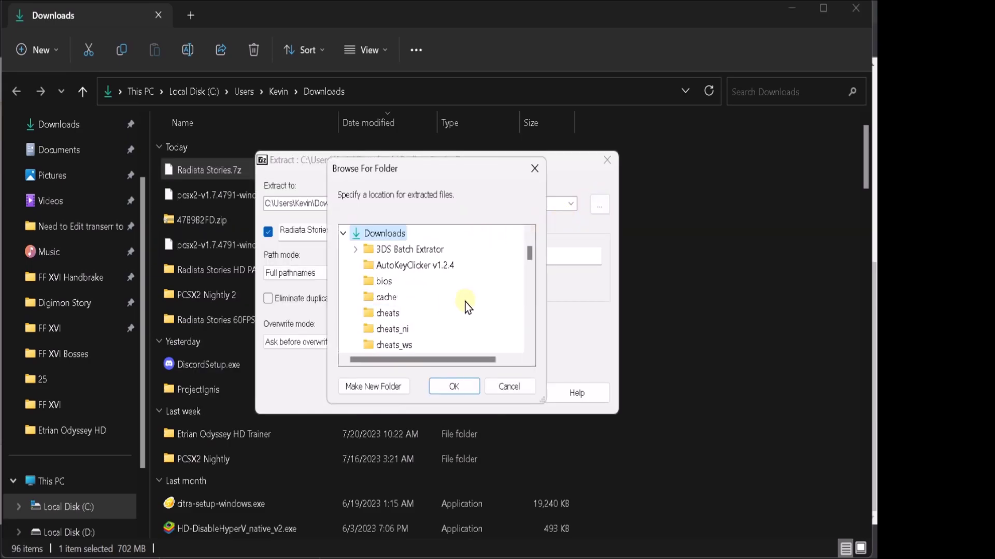
pyautogui.scroll(-5, 465, 303)
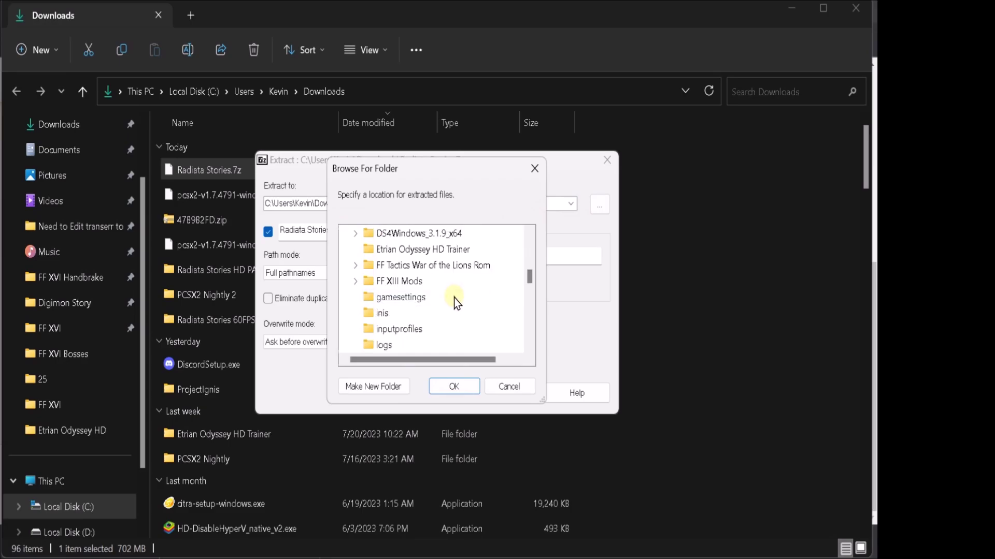
pyautogui.scroll(-1, 456, 304)
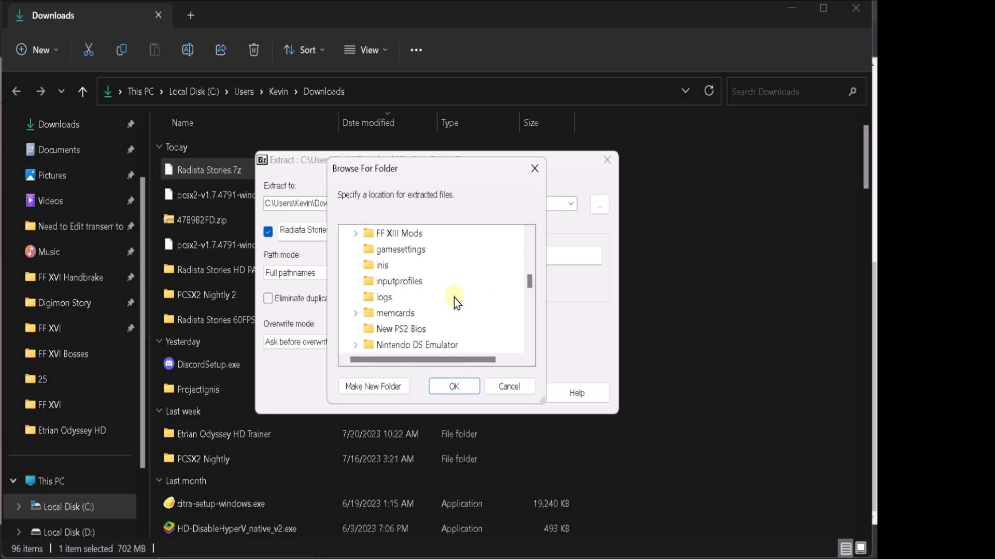
pyautogui.scroll(-2, 456, 303)
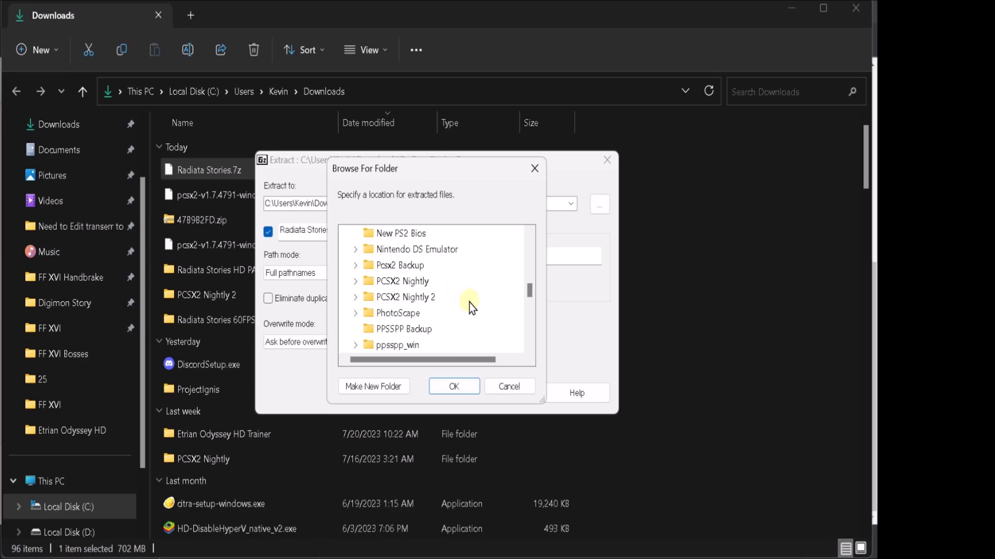
pyautogui.scroll(-1, 472, 303)
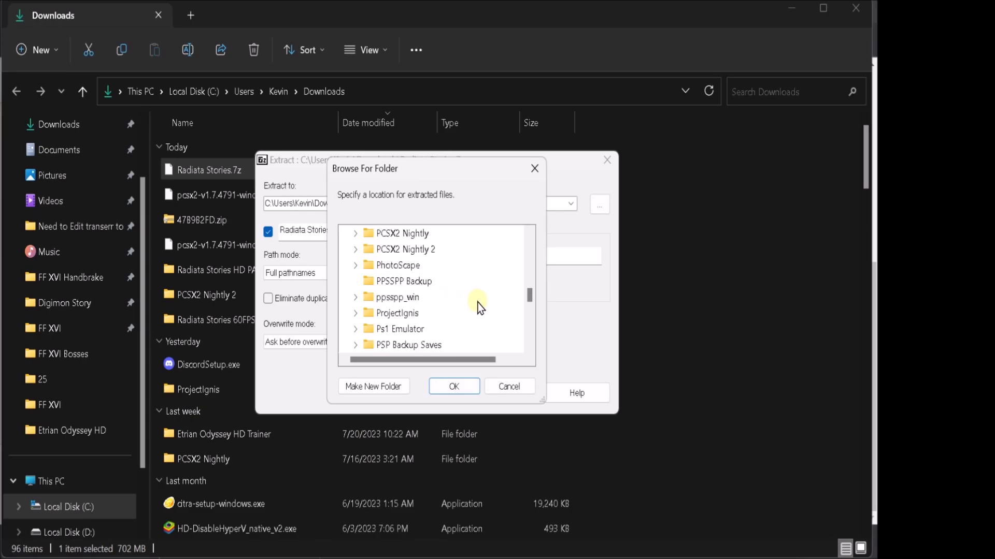
pyautogui.scroll(-1, 492, 315)
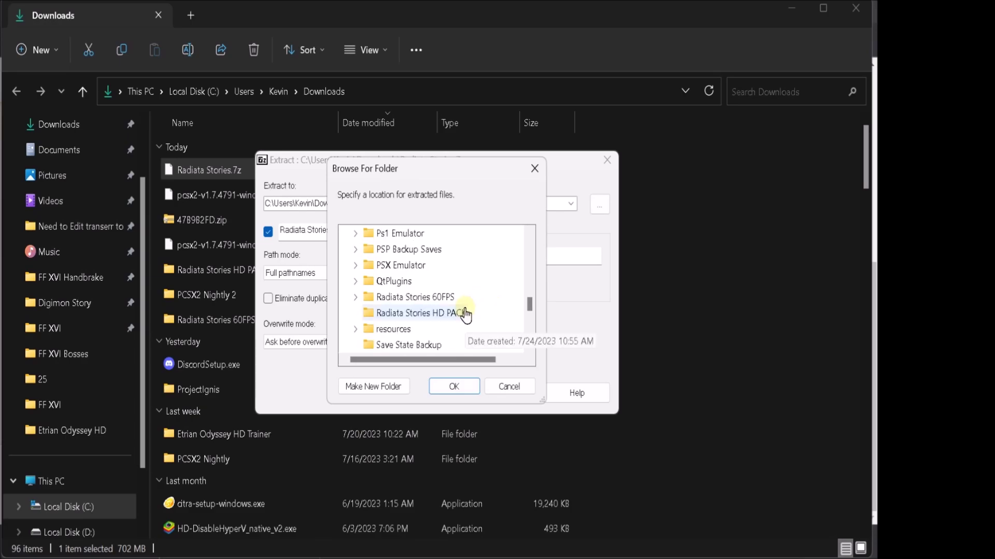
pyautogui.click(430, 313)
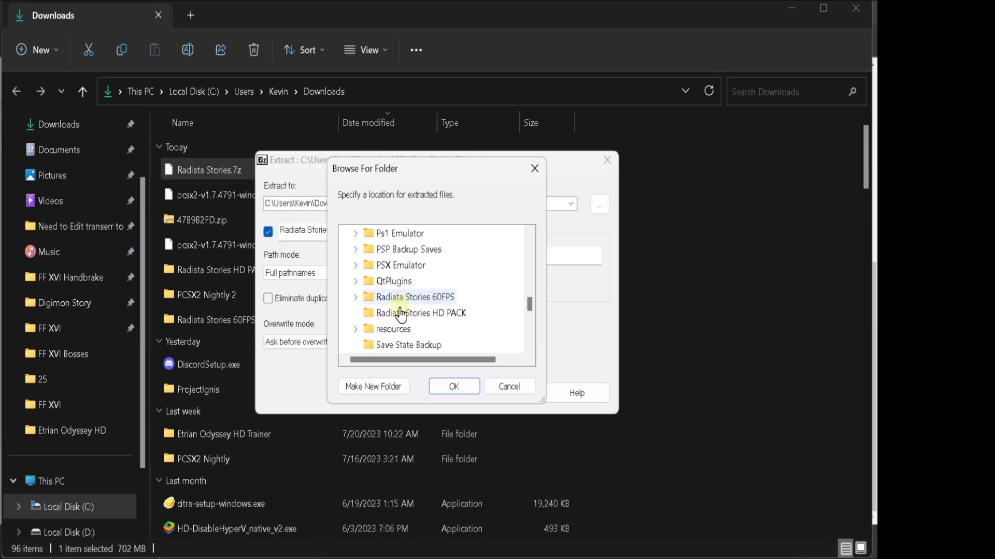
pyautogui.click(455, 390)
pyautogui.click(428, 392)
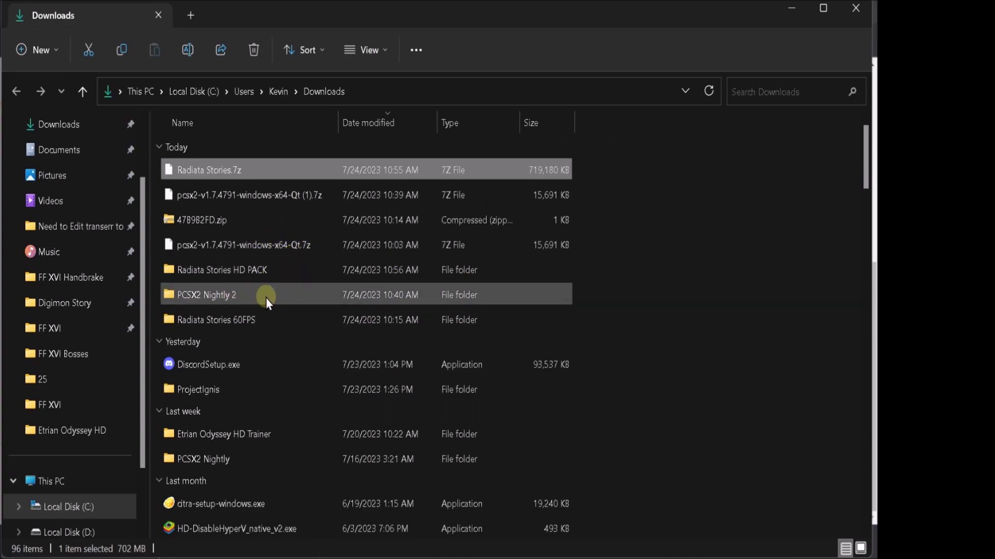
# - Examine the extracted contents of Radiata Stories HD PACK down to the SLUS-21262 folder, and return to Downloads
pyautogui.moveTo(262, 296)
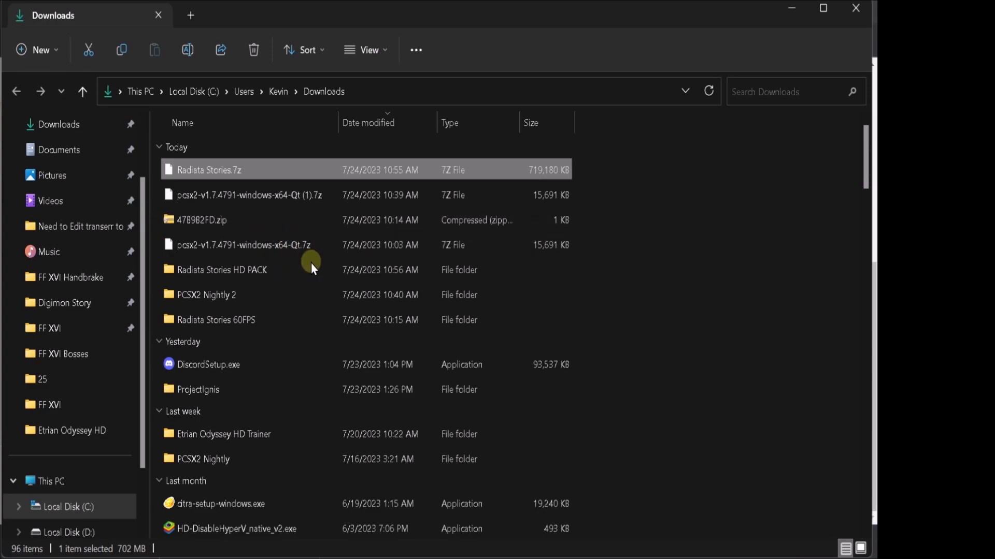
pyautogui.doubleClick(216, 271)
pyautogui.doubleClick(190, 172)
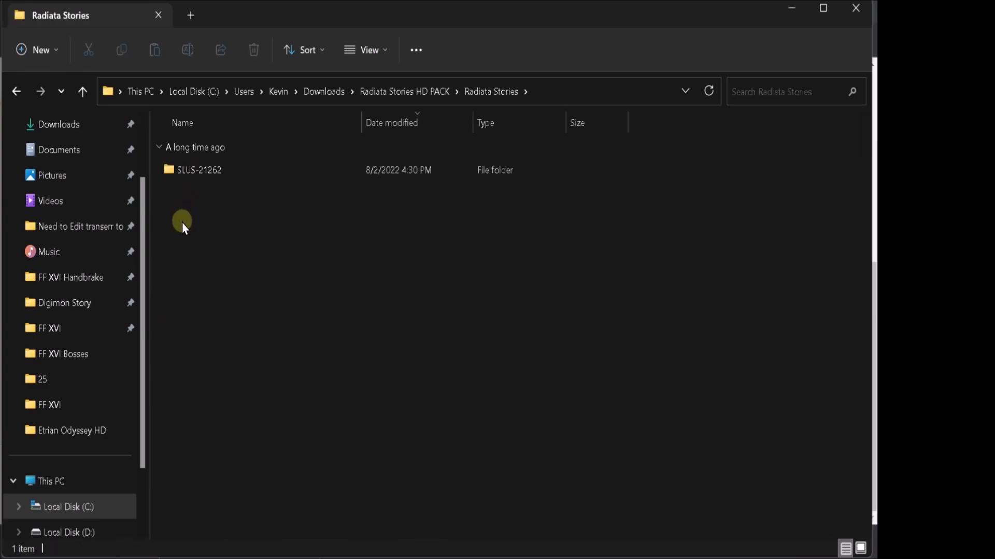
pyautogui.doubleClick(182, 177)
pyautogui.moveTo(196, 361); pyautogui.dragTo(194, 284)
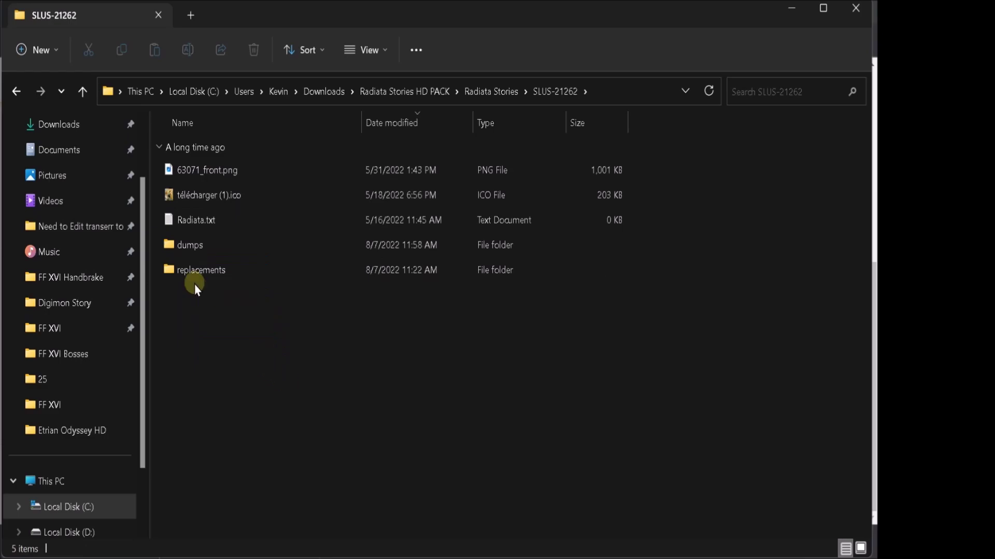
pyautogui.click(24, 95)
pyautogui.click(24, 94)
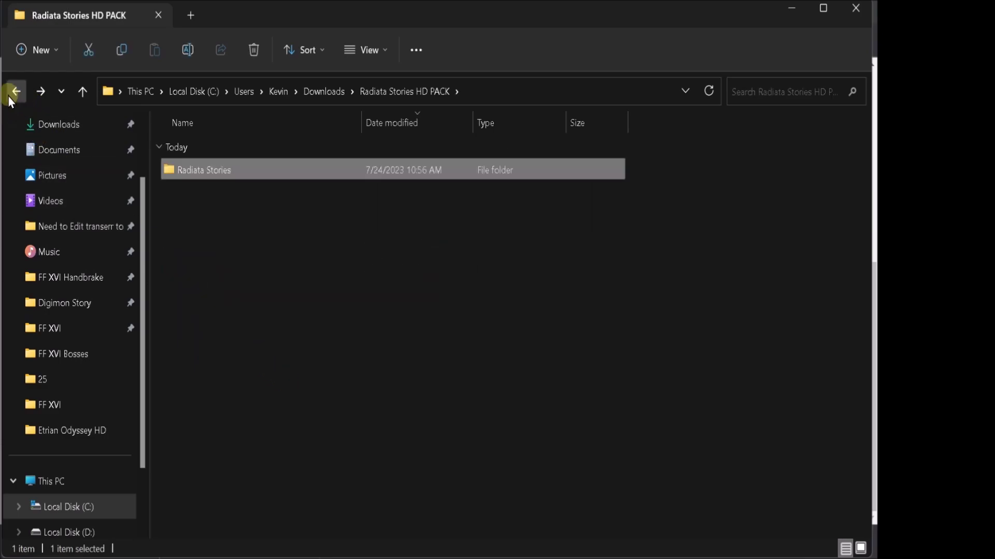
pyautogui.click(14, 92)
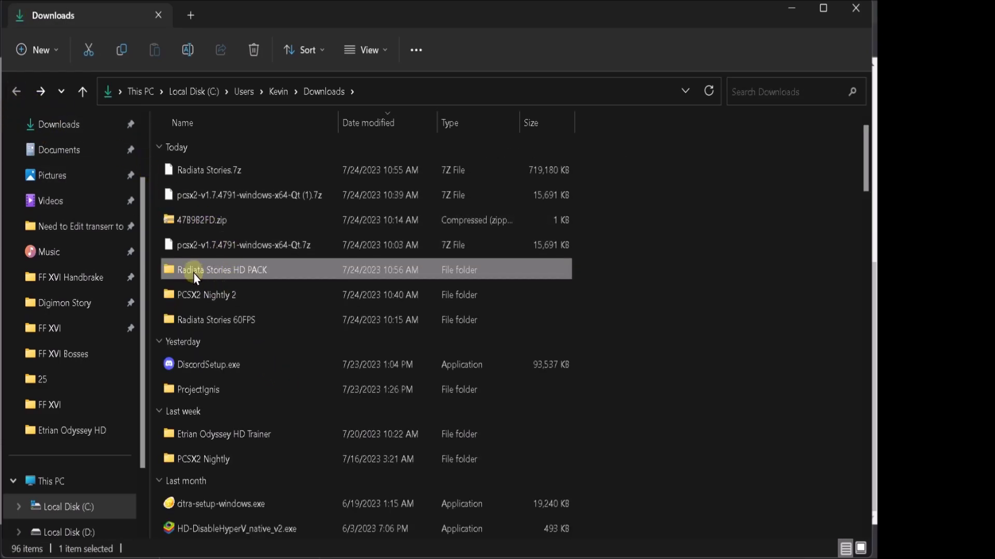
# - Move the Radiata Stories HD PACK folder from Downloads into the textures folder of the PCSX2 Nightly 2 build
pyautogui.click(194, 273)
pyautogui.click(120, 61)
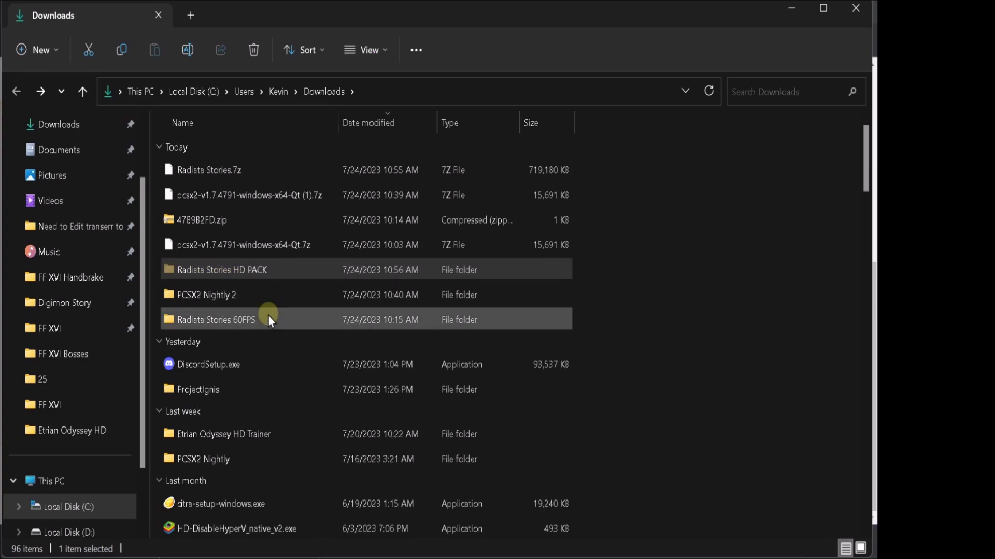
pyautogui.doubleClick(207, 299)
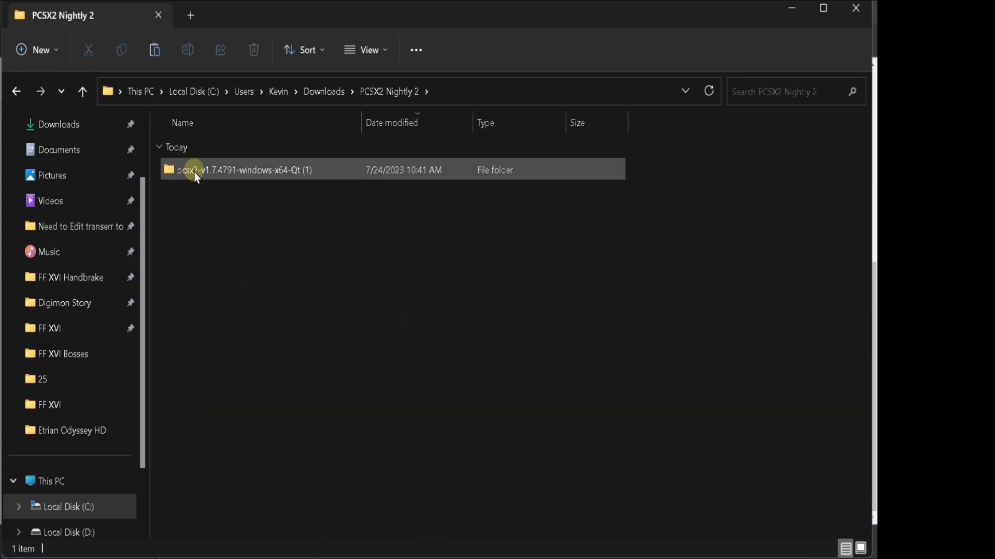
pyautogui.doubleClick(193, 171)
pyautogui.doubleClick(201, 422)
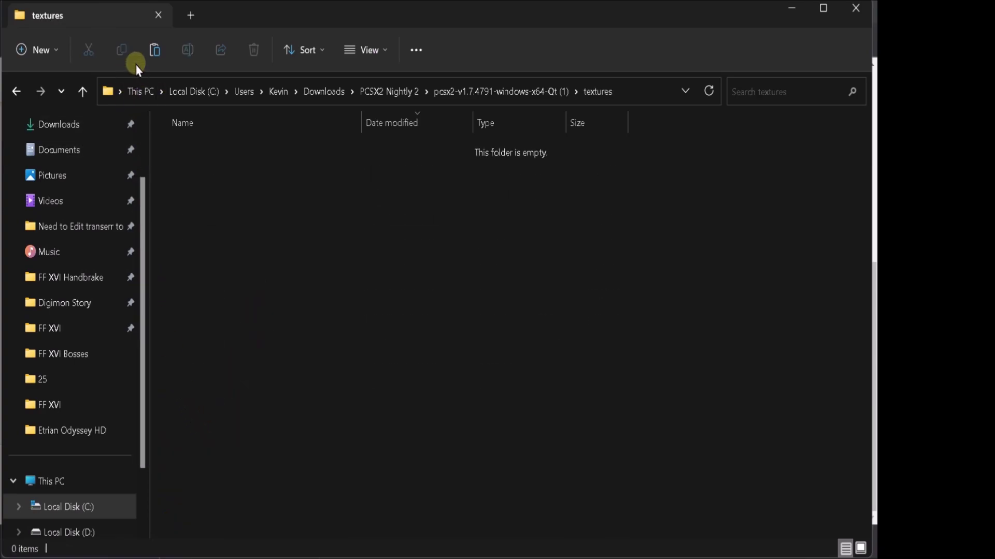
pyautogui.click(155, 52)
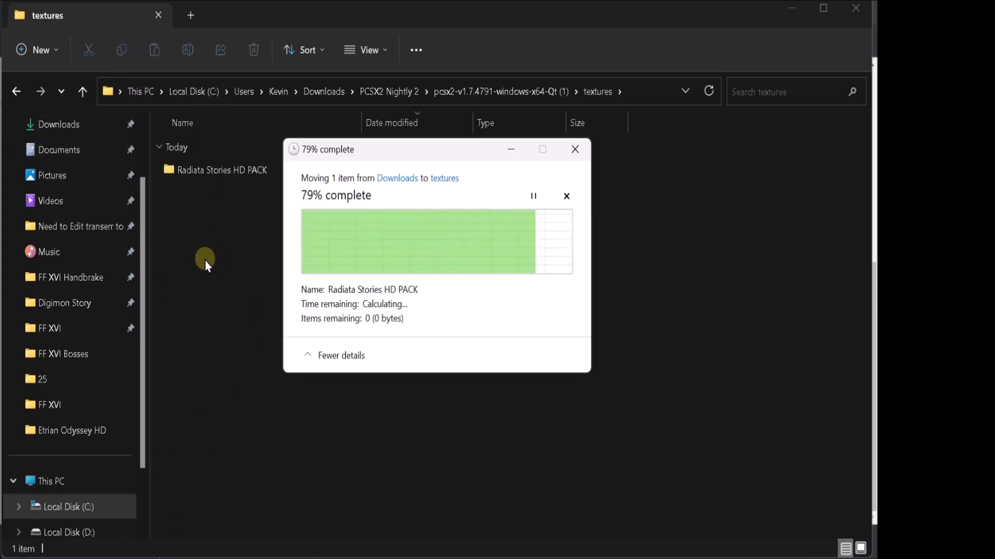
# - Check the SLUS-21262 folder inside the moved pack and go back up to the Radiata Stories HD PACK folder
pyautogui.doubleClick(196, 171)
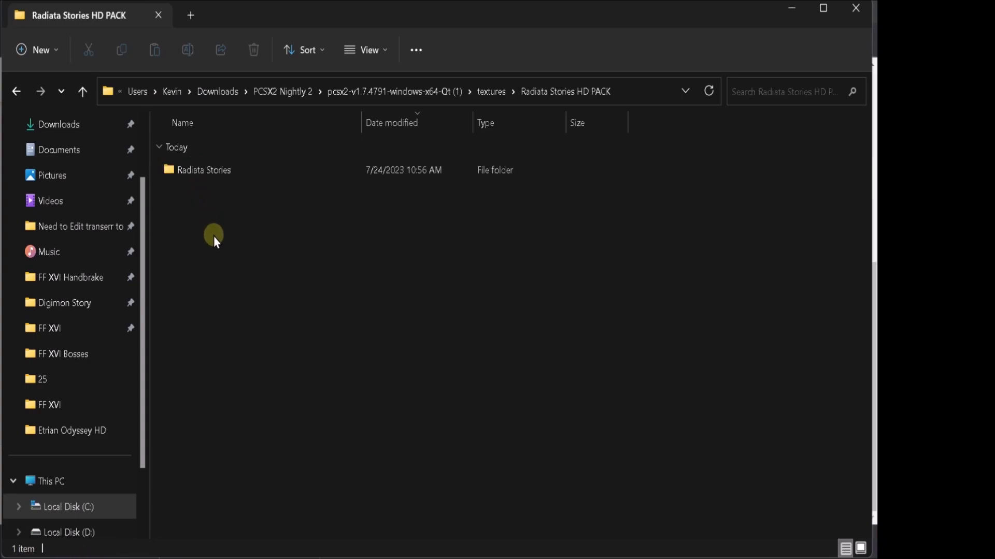
pyautogui.doubleClick(212, 181)
pyautogui.doubleClick(213, 172)
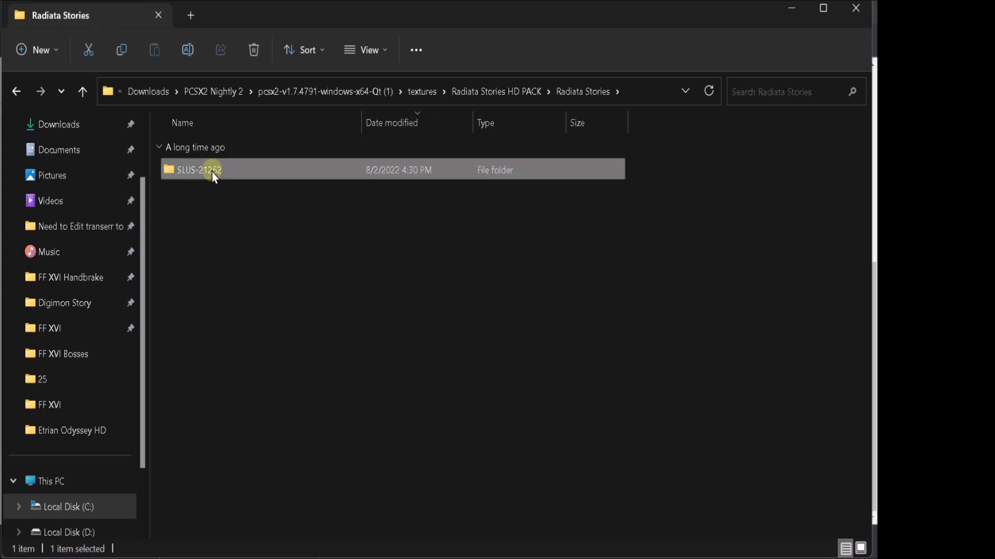
pyautogui.moveTo(200, 321); pyautogui.dragTo(236, 366)
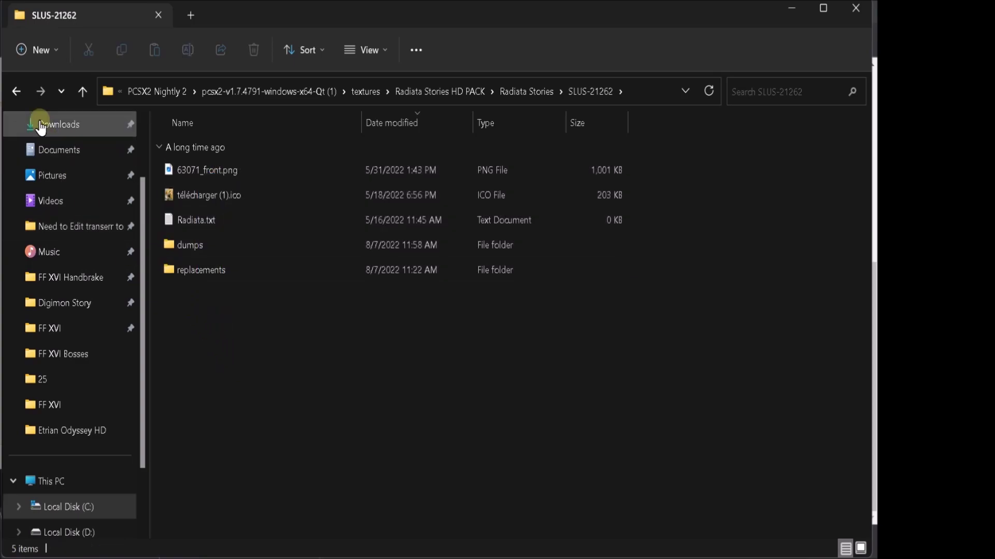
pyautogui.click(19, 95)
pyautogui.click(20, 95)
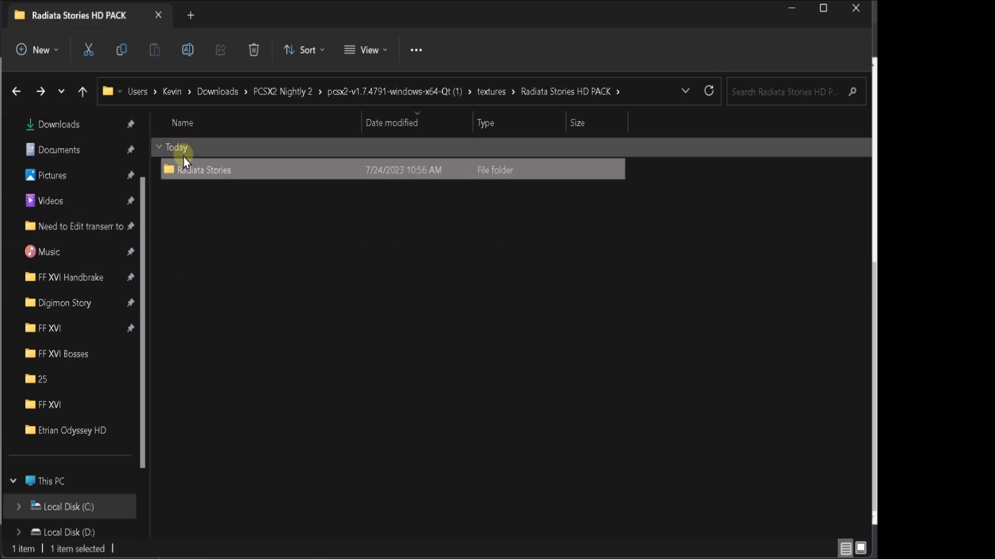
# - Move all files and folders from the pack's SLUS-21262 folder directly into the textures folder
pyautogui.doubleClick(195, 174)
pyautogui.doubleClick(194, 176)
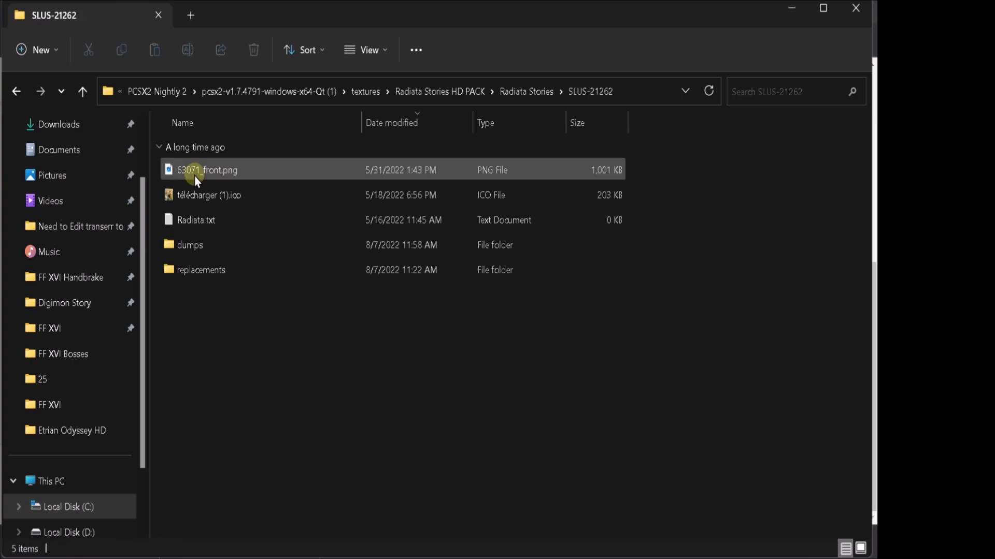
pyautogui.moveTo(188, 311); pyautogui.dragTo(208, 150)
pyautogui.click(92, 52)
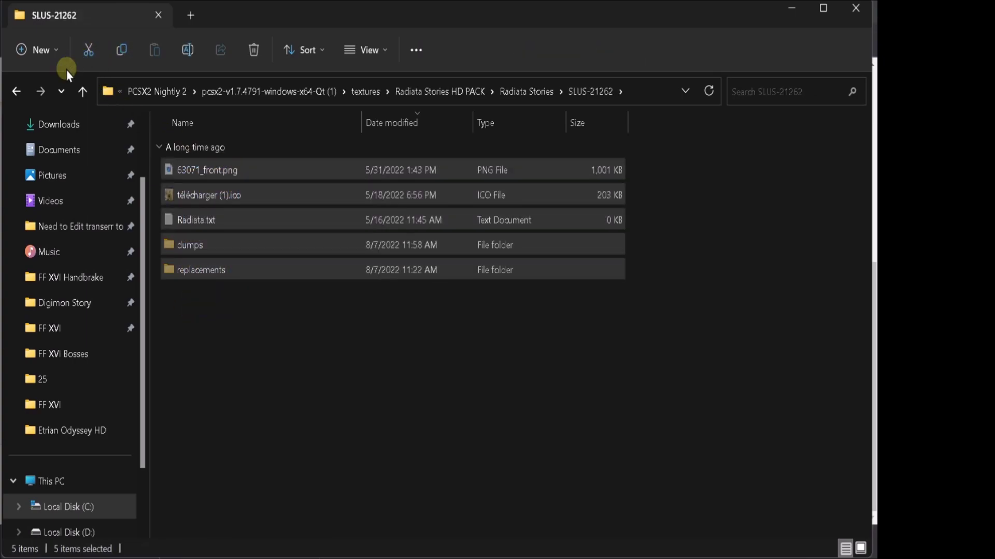
pyautogui.click(12, 98)
pyautogui.click(14, 98)
pyautogui.click(14, 96)
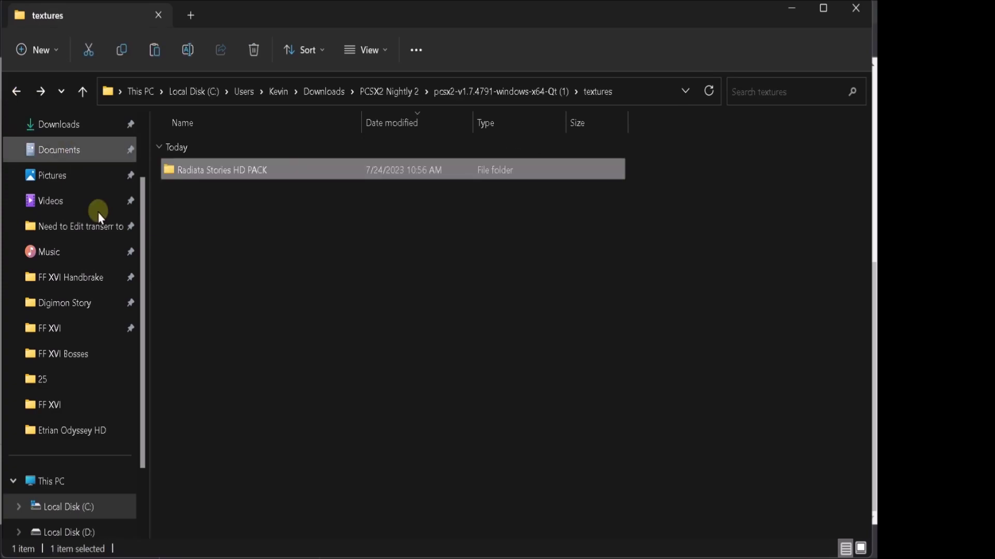
pyautogui.click(17, 94)
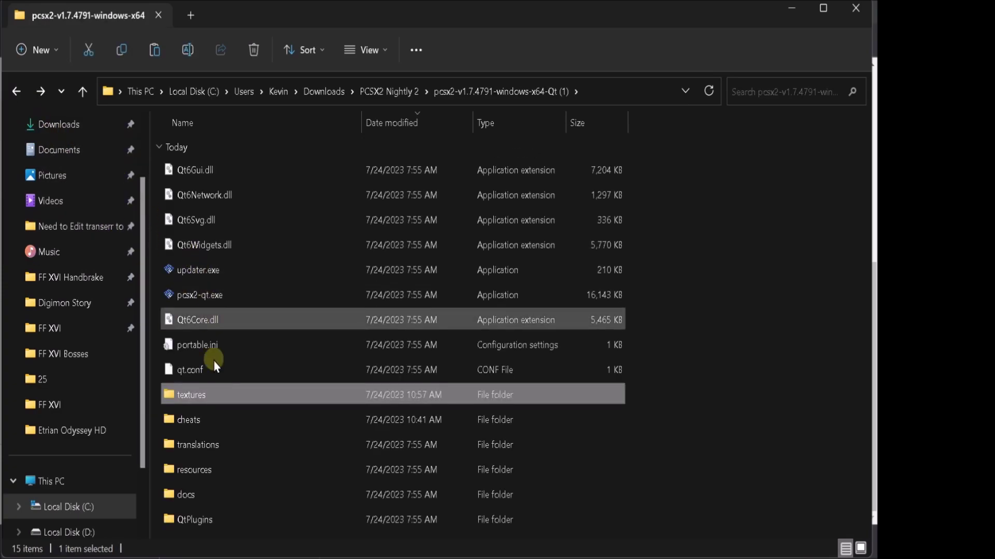
pyautogui.doubleClick(178, 400)
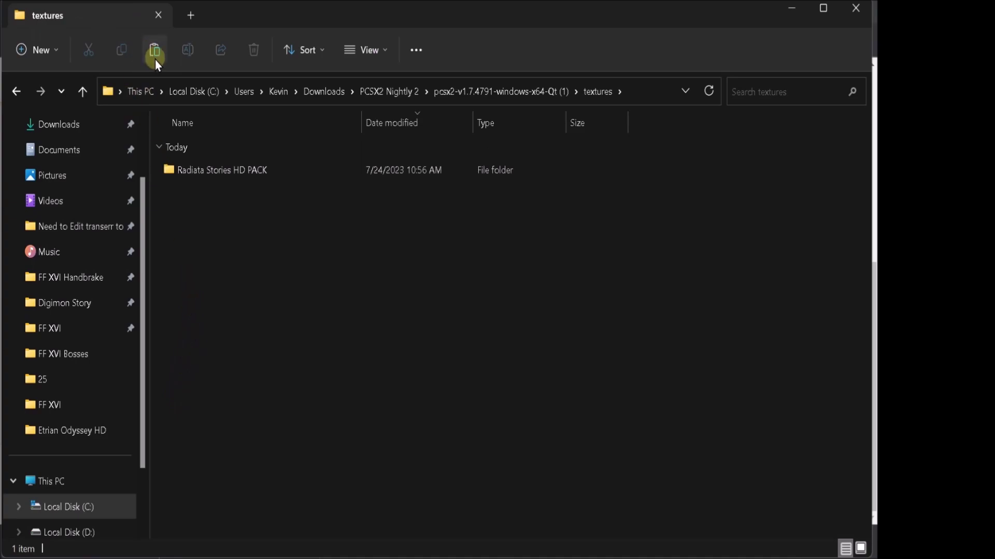
pyautogui.hotkey('ctrl', 'v')
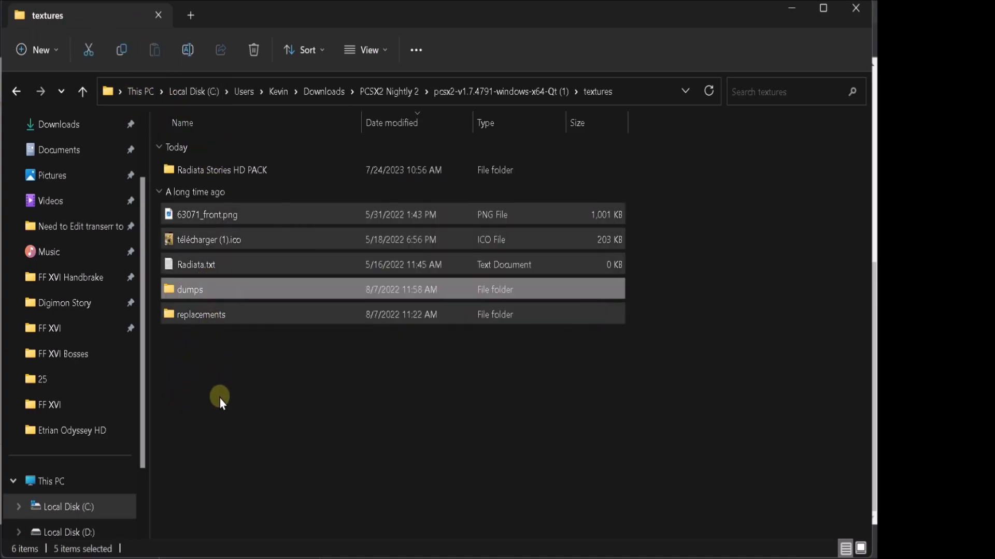
# - Delete the Radiata Stories HD PACK folder from textures and return to the pcsx2-v1.7.4791-windows-x64-Qt (1) folder
pyautogui.click(219, 397)
pyautogui.moveTo(188, 375); pyautogui.dragTo(249, 234)
pyautogui.click(229, 393)
pyautogui.rightClick(216, 172)
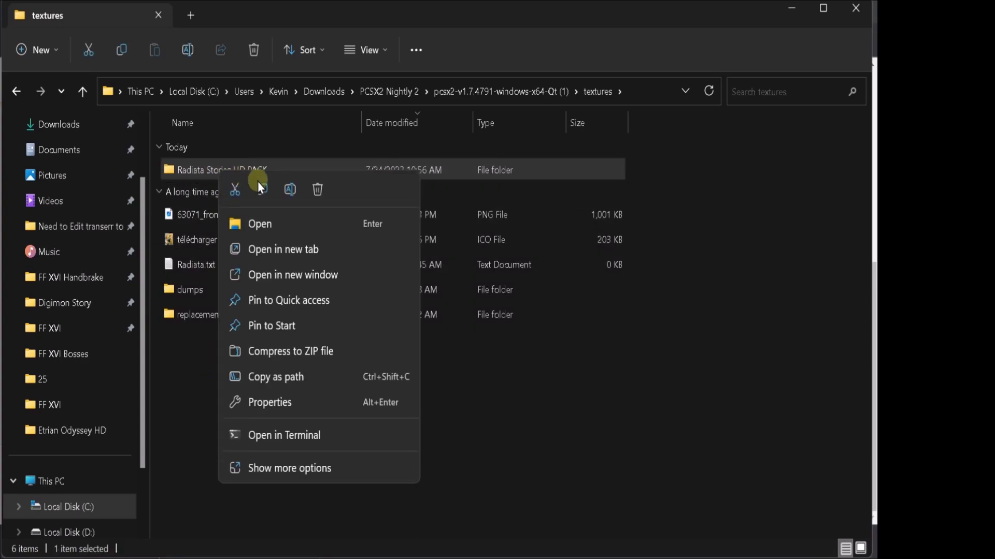
pyautogui.click(319, 189)
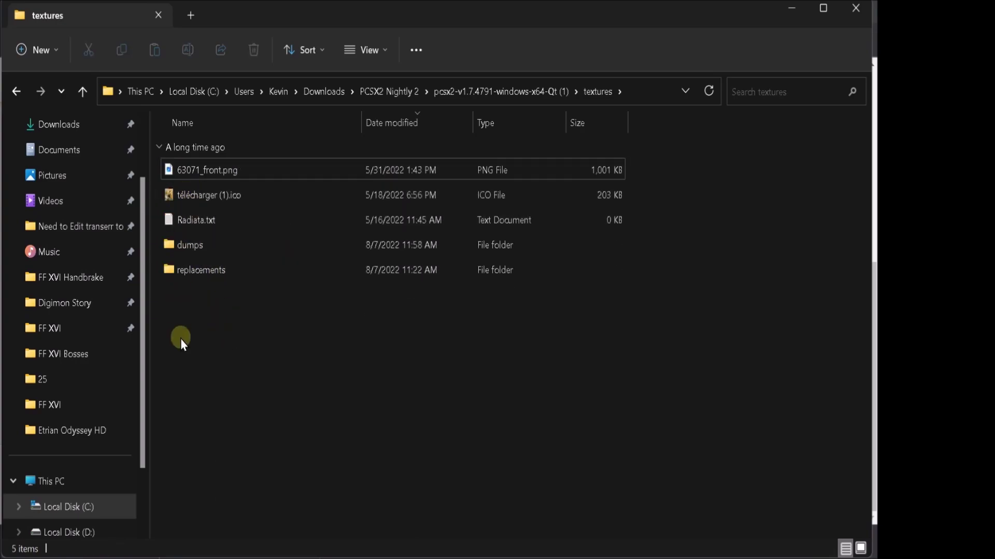
pyautogui.moveTo(181, 337); pyautogui.dragTo(233, 372)
pyautogui.click(18, 94)
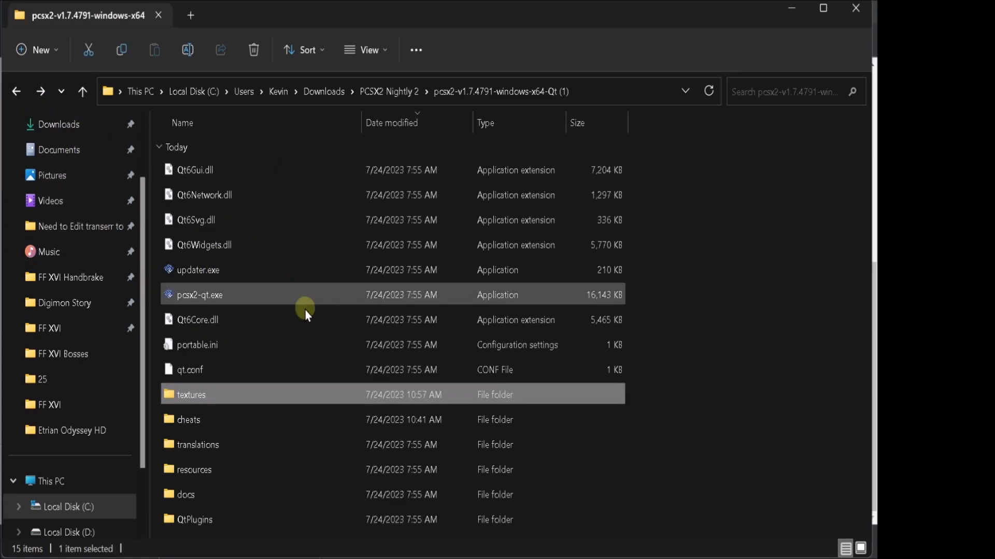
# - Open the textures folder and check that the dumps and replacements folders and the pack's loose files are directly inside it
pyautogui.doubleClick(211, 400)
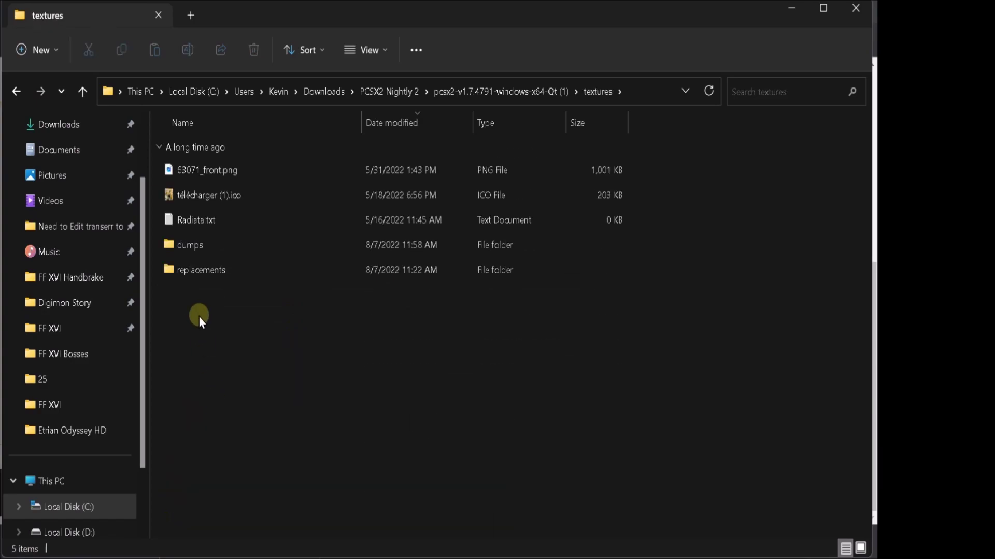
pyautogui.moveTo(229, 223); pyautogui.dragTo(243, 356)
pyautogui.moveTo(220, 335)
pyautogui.mouseDown()
pyautogui.moveTo(226, 167)
pyautogui.moveTo(237, 335)
pyautogui.mouseUp()
pyautogui.click(237, 335)
pyautogui.moveTo(224, 352); pyautogui.dragTo(255, 167)
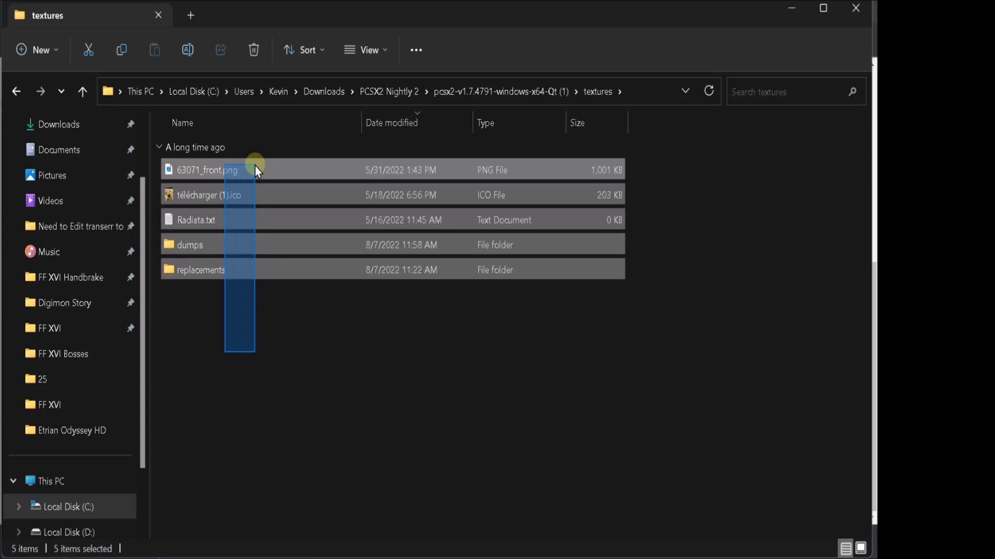
pyautogui.moveTo(255, 166); pyautogui.dragTo(255, 166)
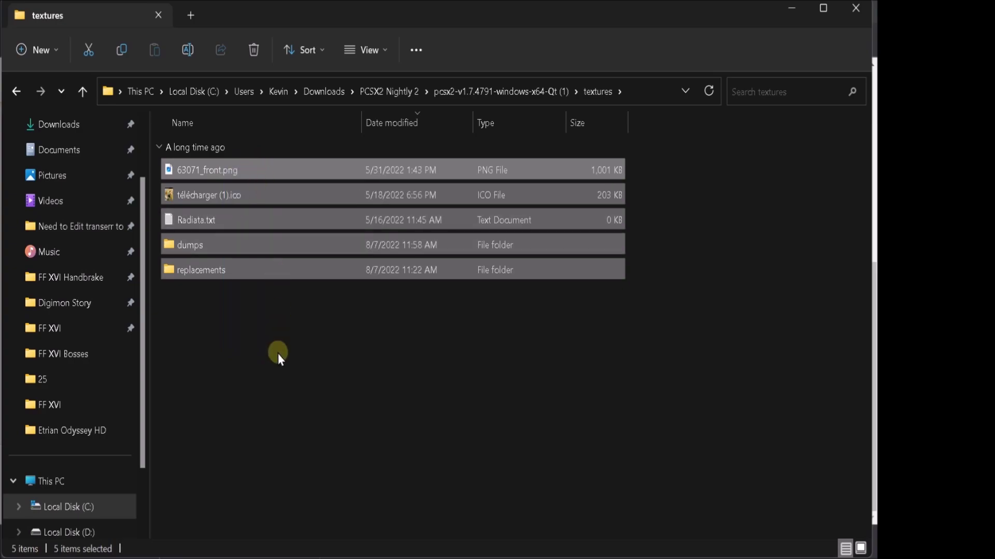
pyautogui.click(276, 354)
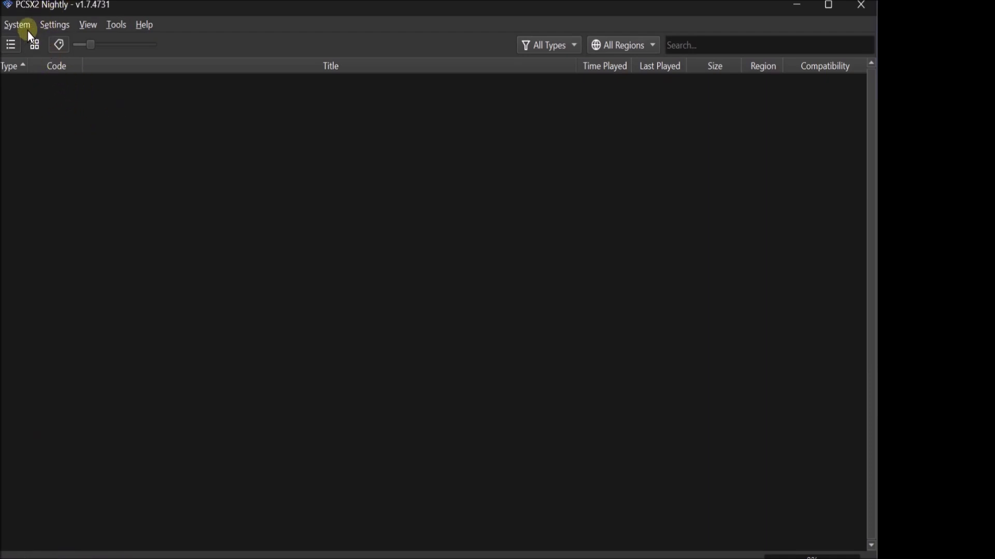
pyautogui.click(48, 24)
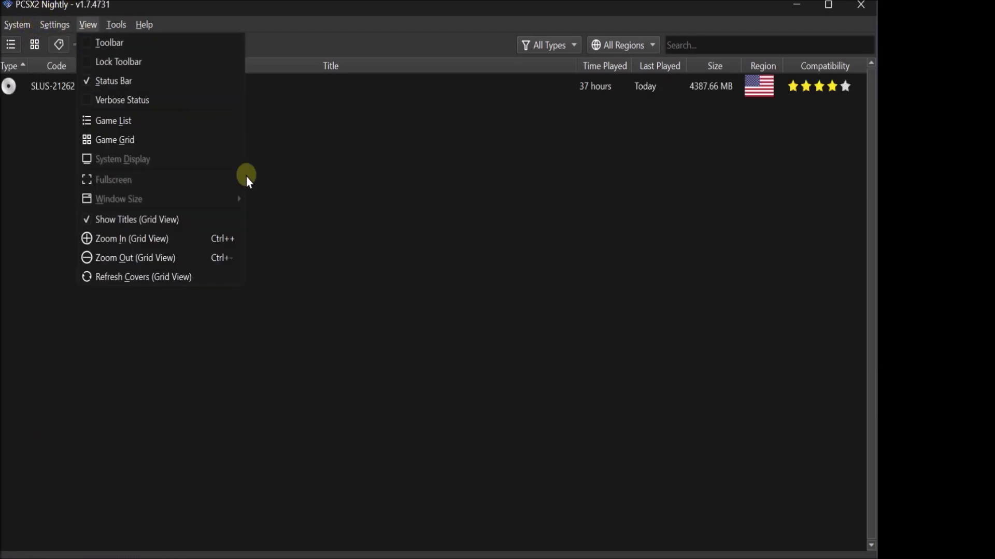
pyautogui.click(264, 212)
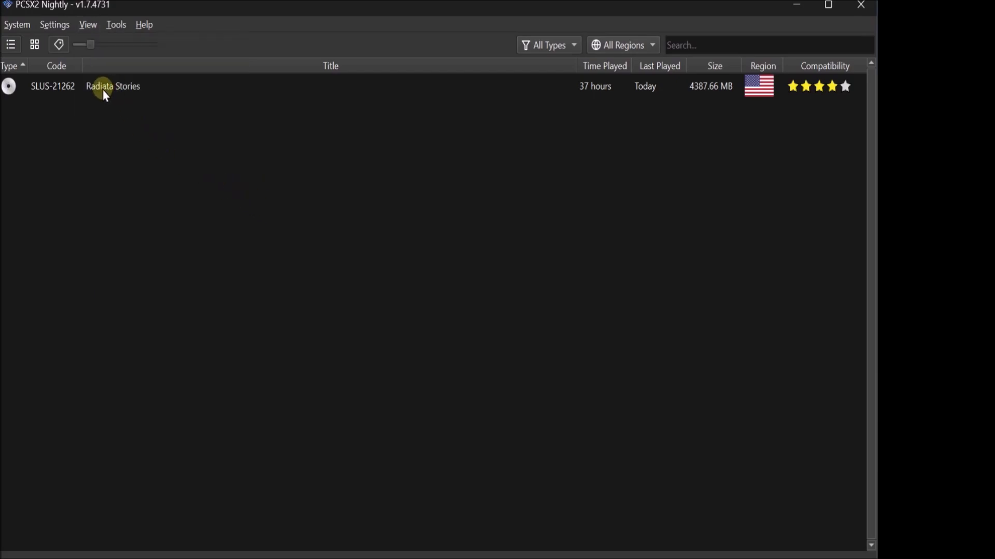
pyautogui.click(85, 88)
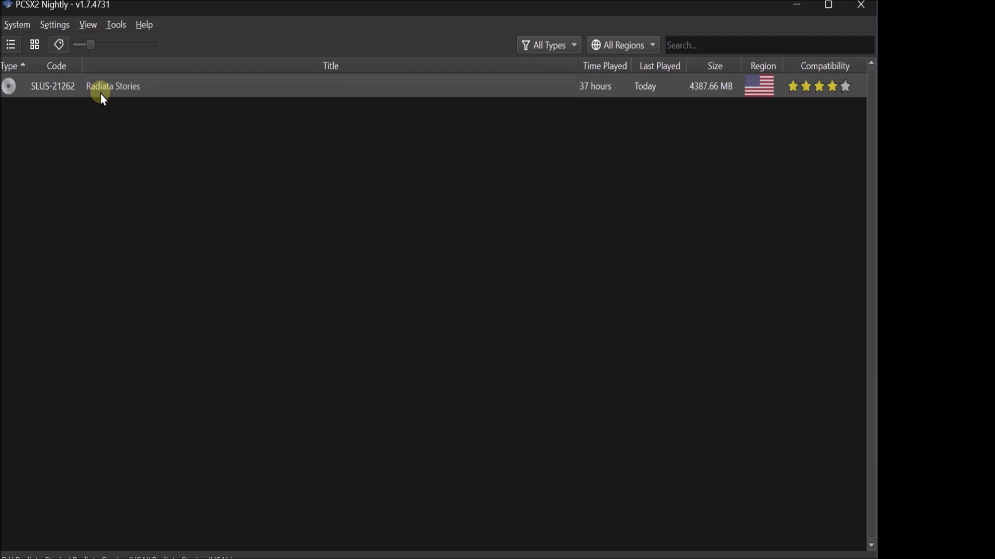
# - Switch to PCSX2 and review the global graphics settings for display, rendering, texture replacement, post-processing and OSD
pyautogui.click(48, 24)
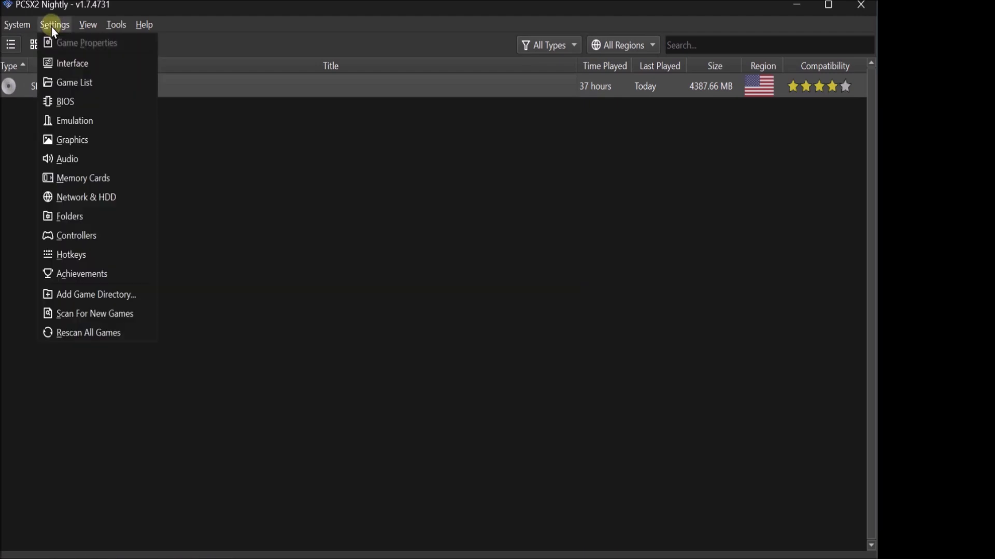
pyautogui.click(85, 139)
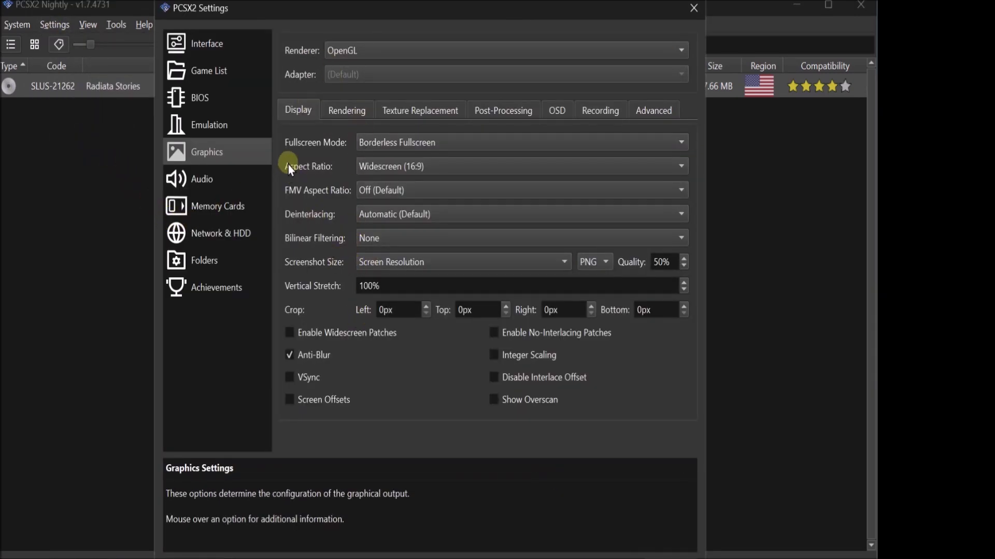
pyautogui.click(350, 110)
pyautogui.click(435, 106)
pyautogui.click(513, 109)
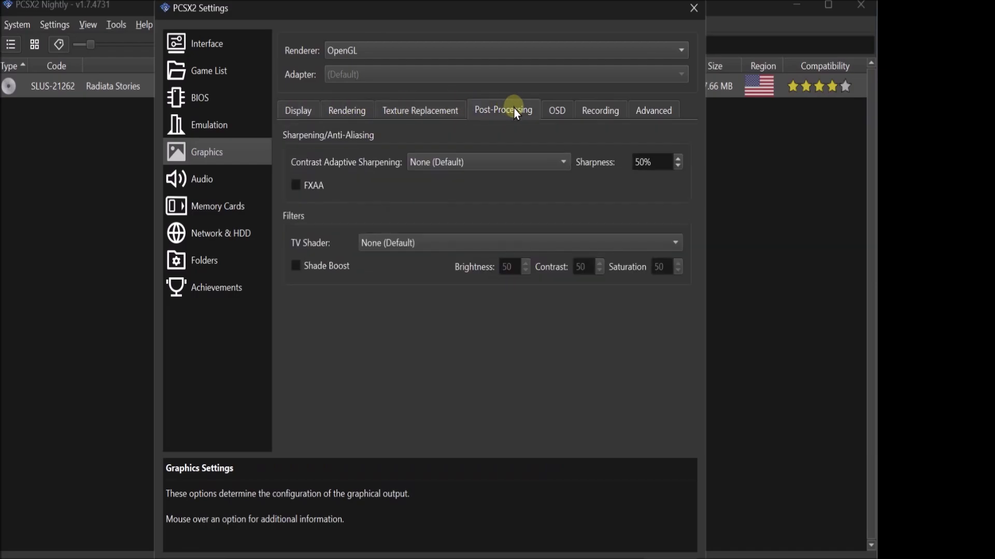
pyautogui.click(561, 110)
pyautogui.click(439, 112)
pyautogui.click(360, 110)
pyautogui.click(297, 113)
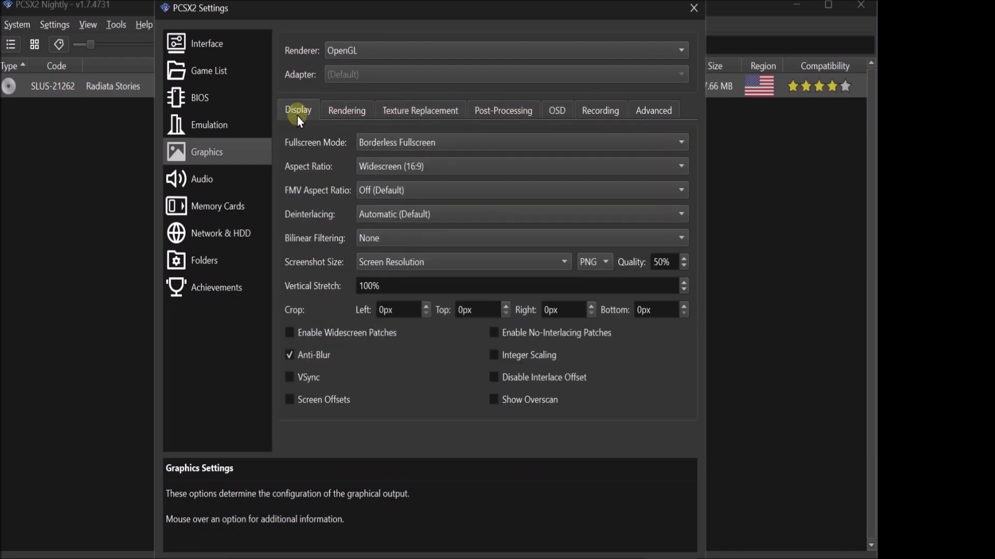
pyautogui.click(358, 107)
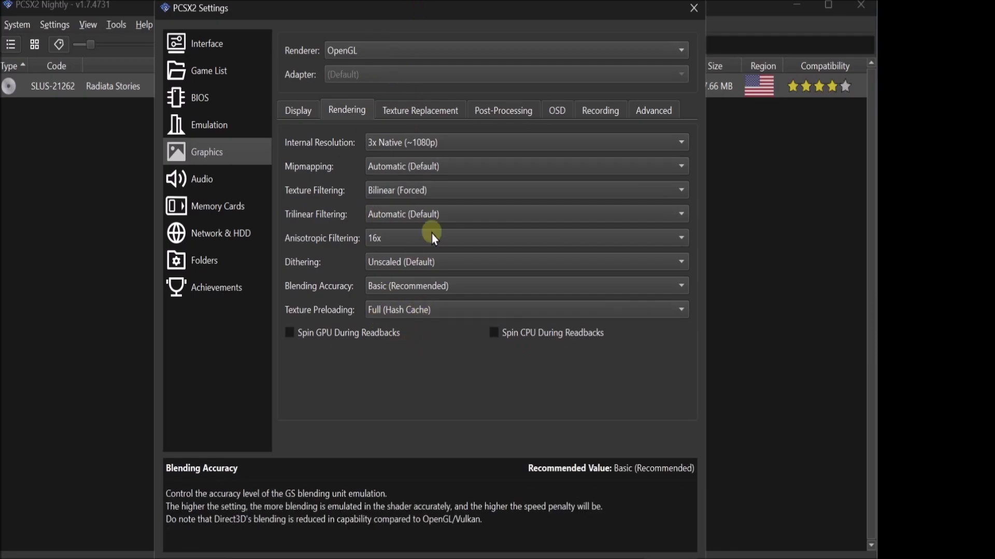
pyautogui.click(694, 8)
# - In the Radiata Stories game's graphics properties, select Bilinear (Forced) texture filtering and 16x anisotropic filtering, and check the texture replacement options
pyautogui.rightClick(96, 87)
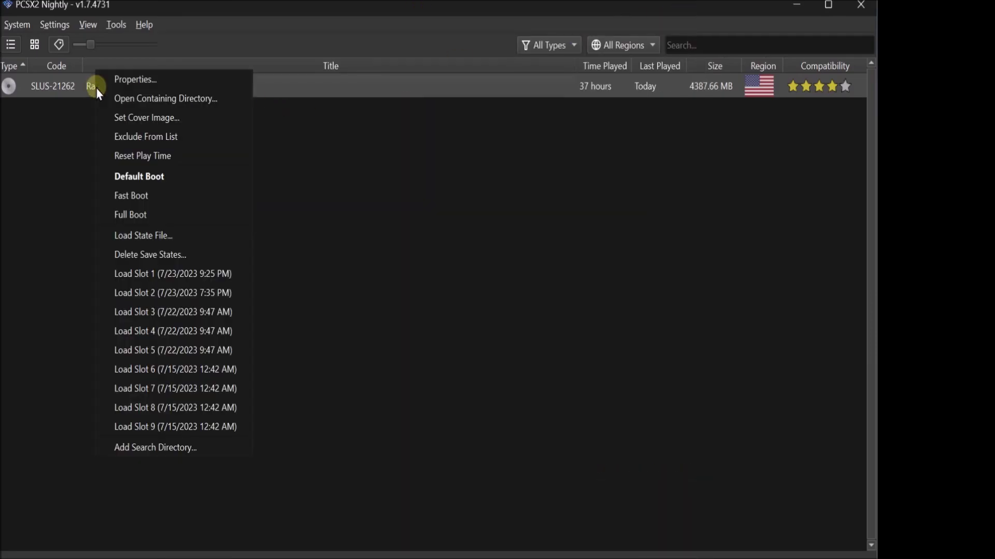
pyautogui.click(138, 81)
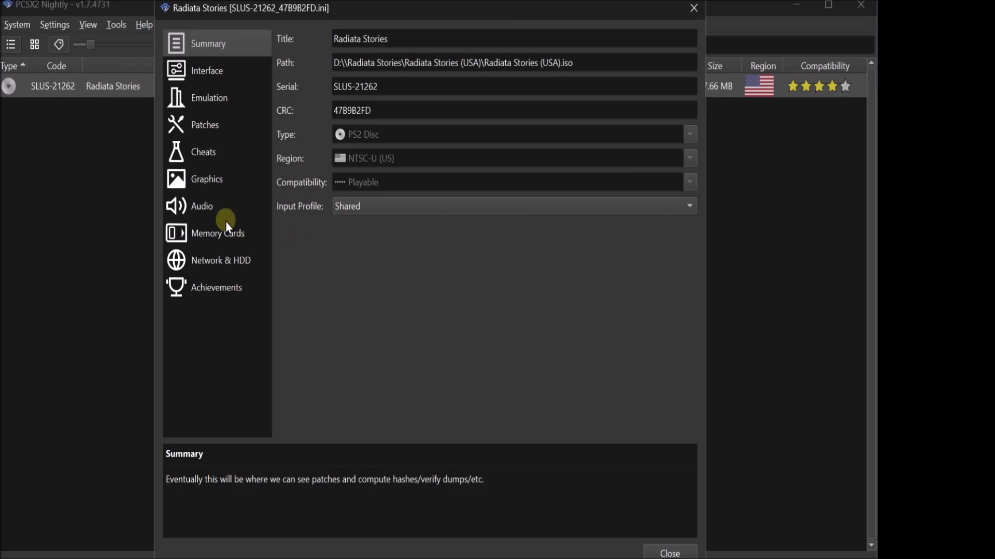
pyautogui.click(208, 191)
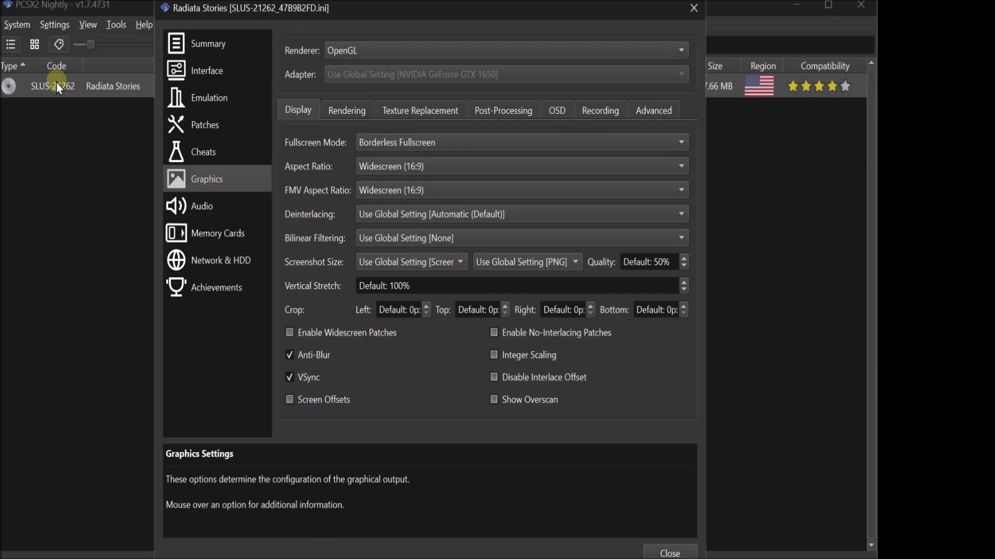
pyautogui.click(336, 111)
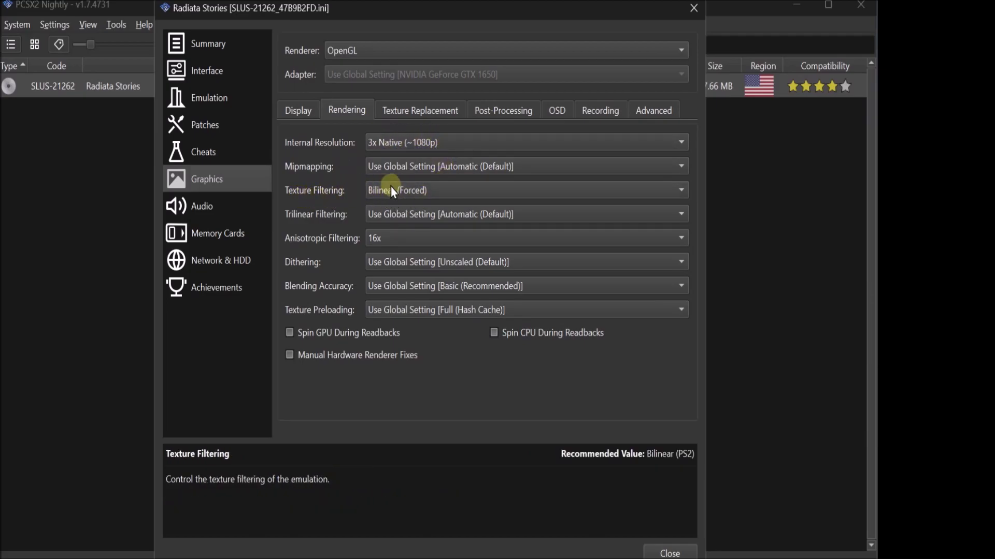
pyautogui.click(407, 190)
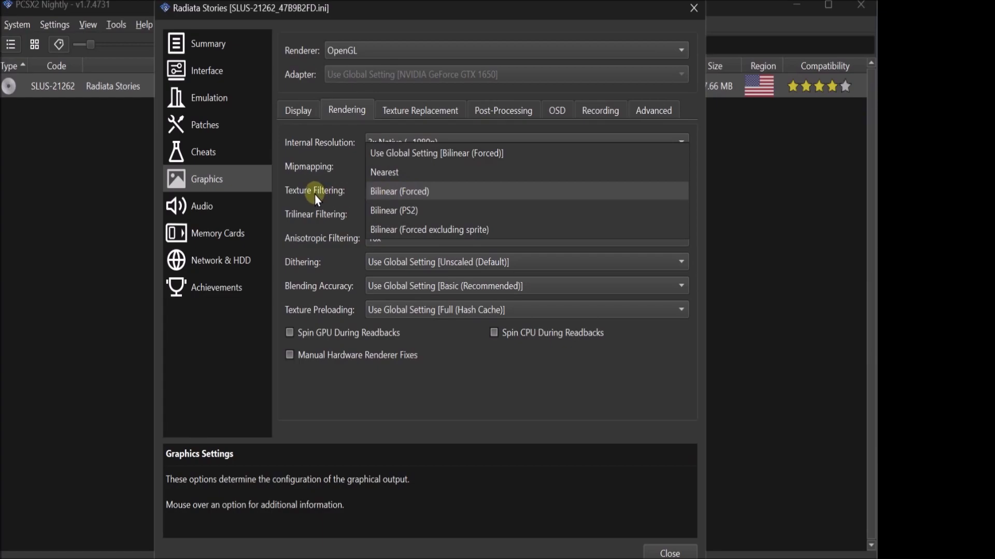
pyautogui.click(419, 193)
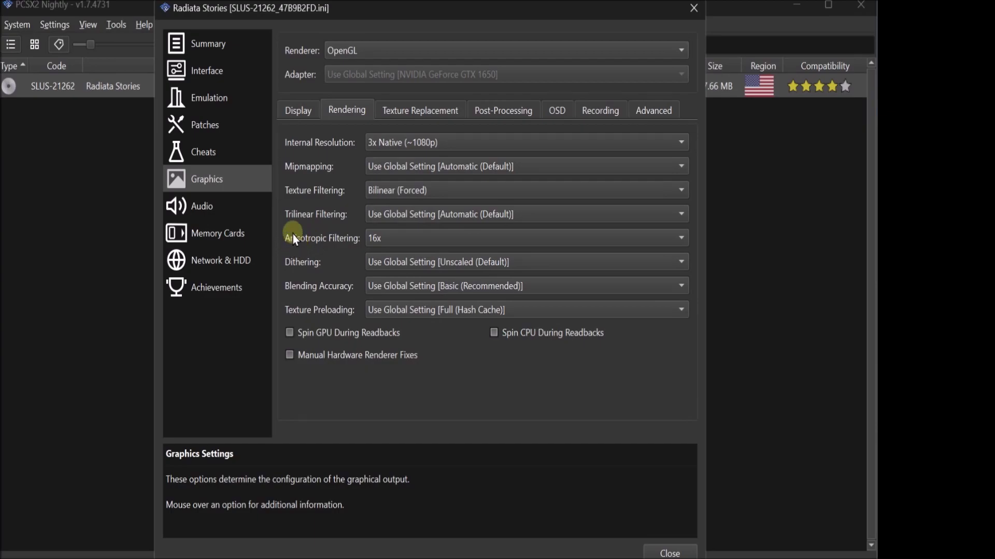
pyautogui.click(384, 242)
pyautogui.click(384, 238)
pyautogui.click(405, 110)
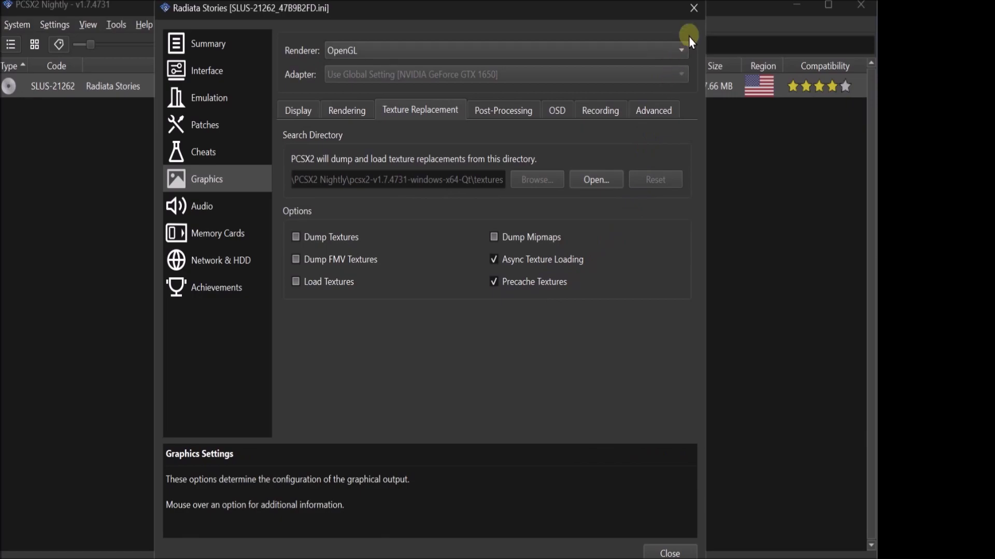
pyautogui.click(694, 13)
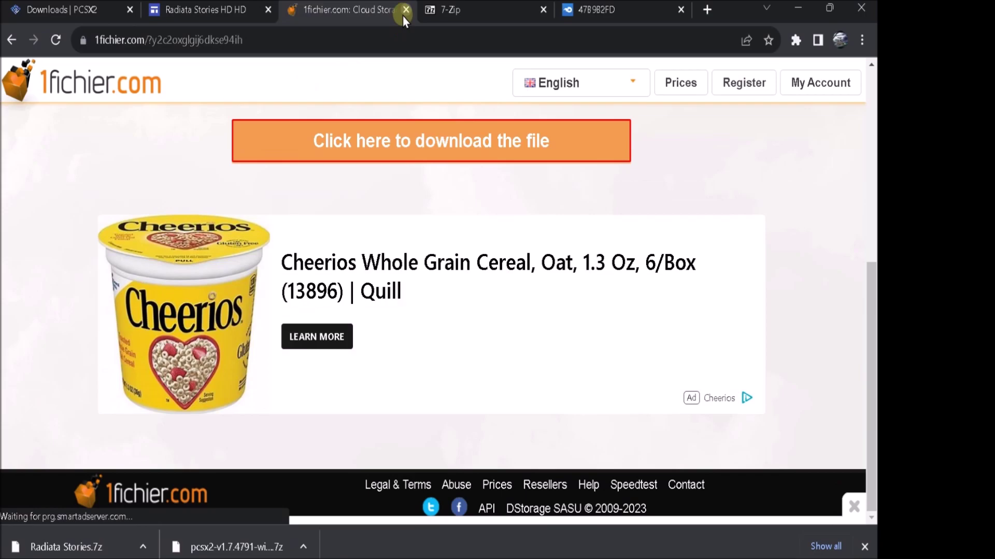
# - Switch to the browser, close the 1fichier page, and download 47B9B2FD.zip from its MediaFire page, dismissing the pop-up window
pyautogui.click(403, 15)
pyautogui.click(363, 16)
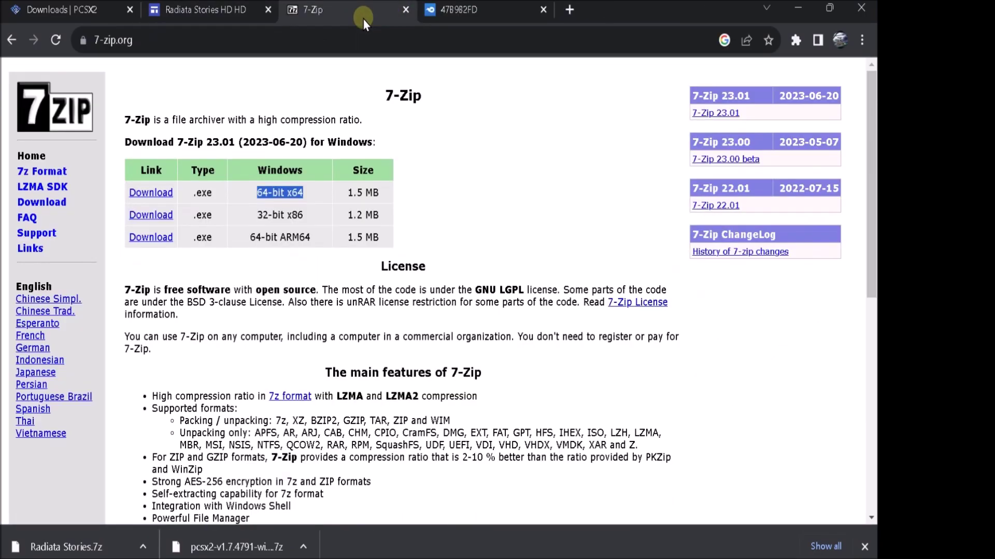
pyautogui.click(448, 14)
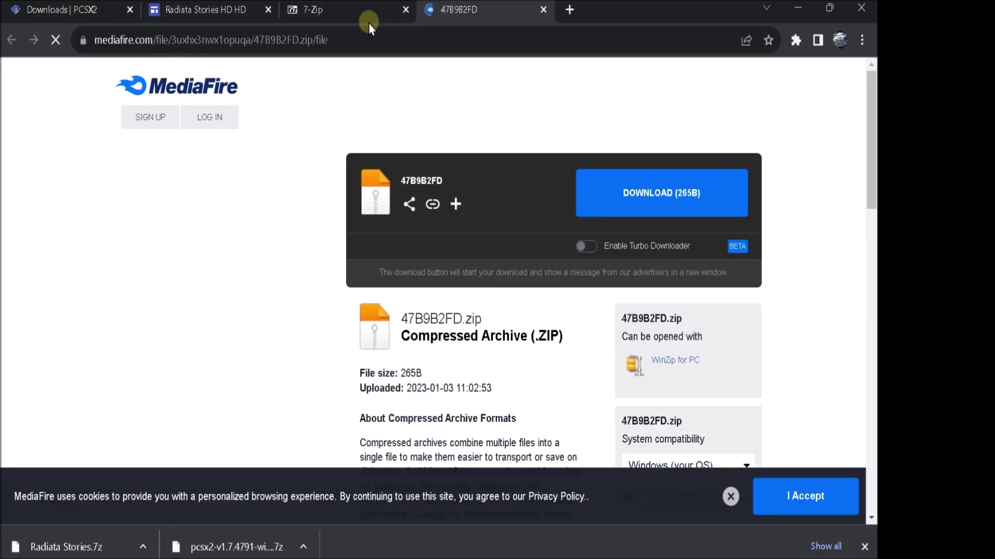
pyautogui.click(356, 40)
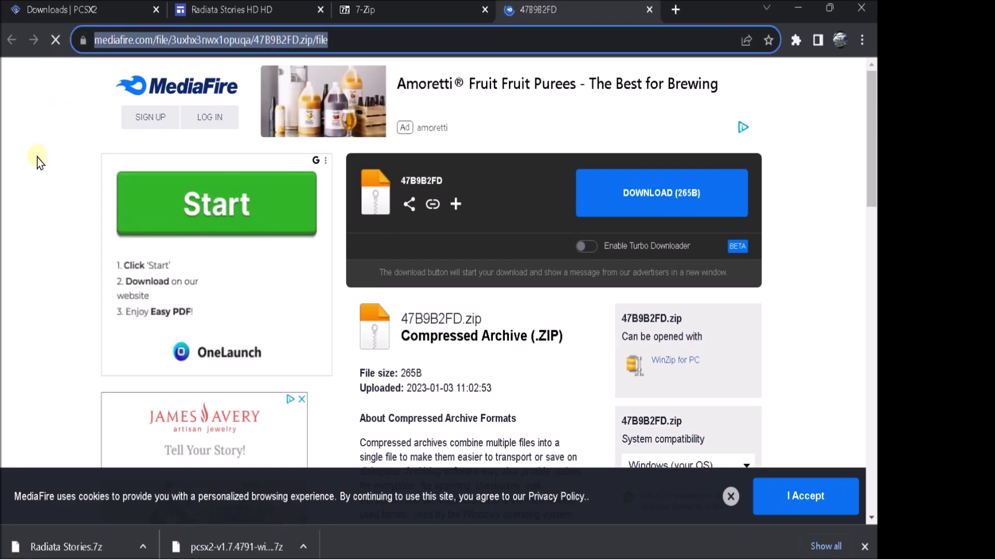
pyautogui.click(638, 193)
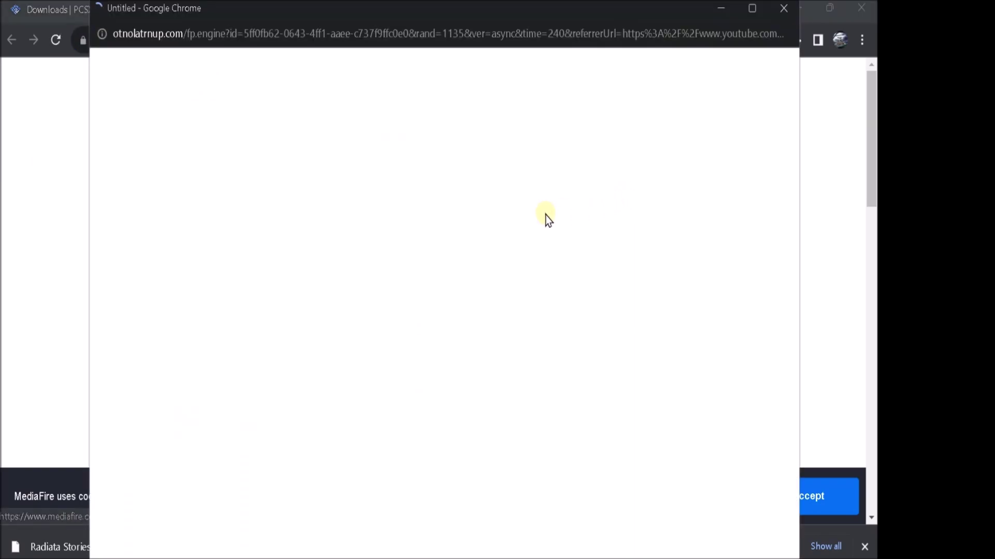
pyautogui.click(782, 9)
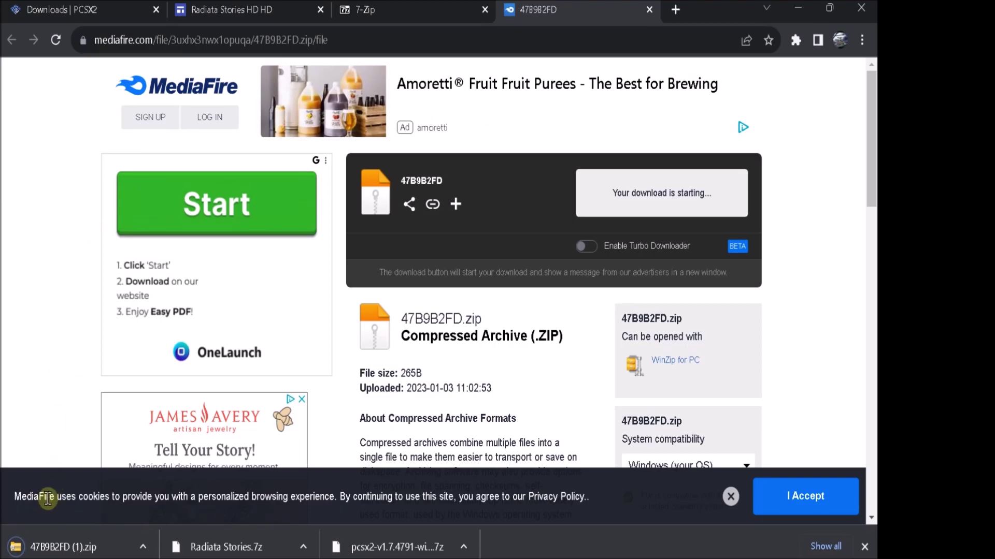
# - Show the downloaded 47B9B2FD (1).zip in its folder, open the archive and cut the 47B9B2FD.pnach file inside it
pyautogui.rightClick(39, 544)
pyautogui.click(72, 501)
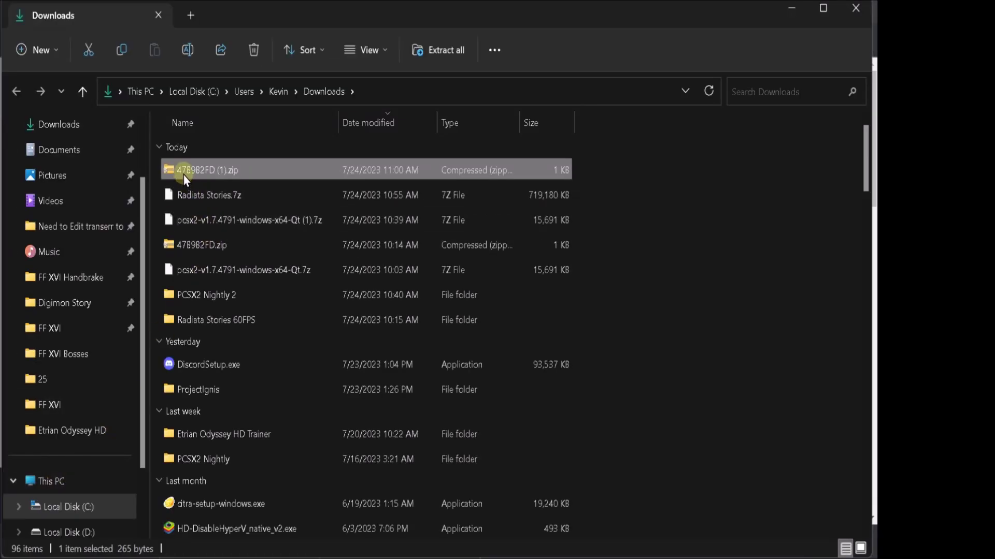
pyautogui.doubleClick(183, 175)
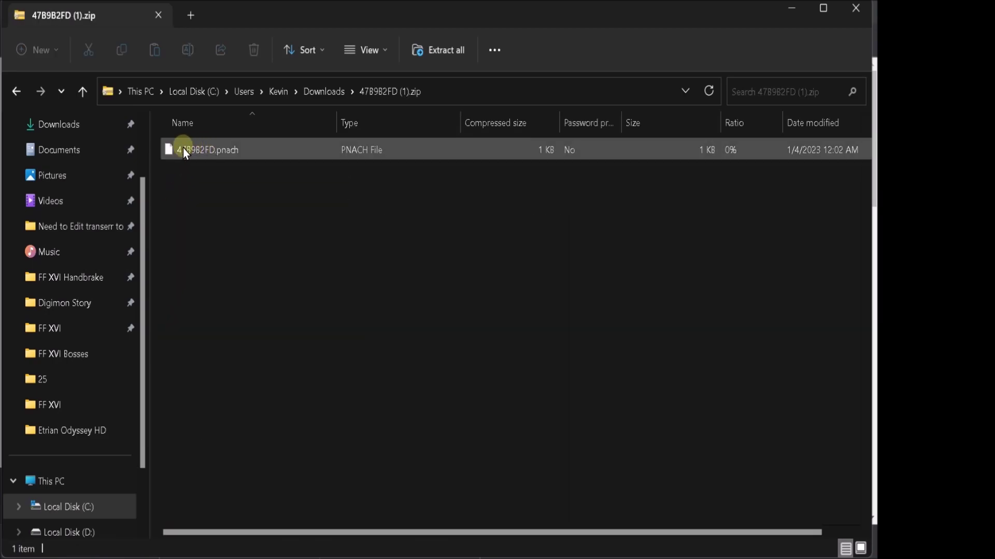
pyautogui.click(17, 96)
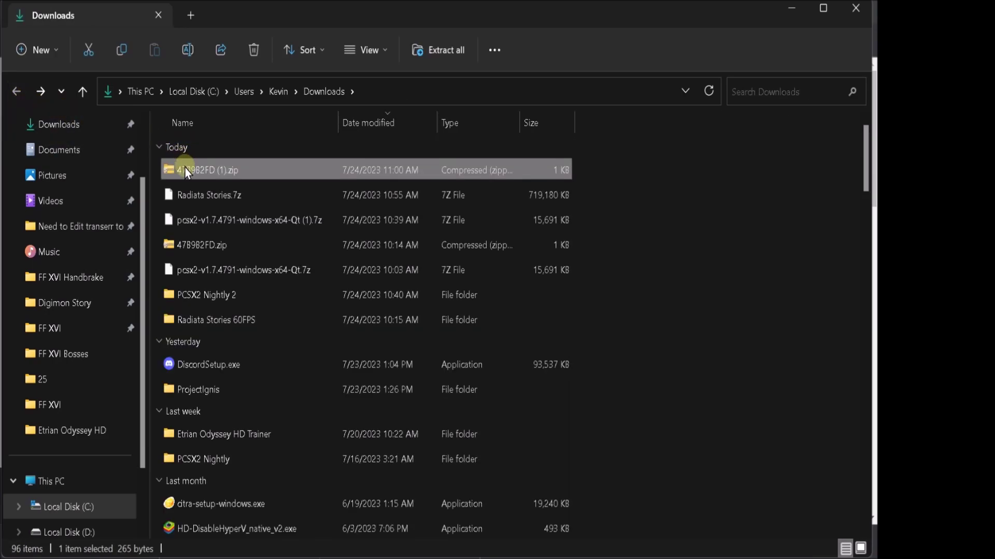
pyautogui.doubleClick(185, 175)
pyautogui.click(192, 150)
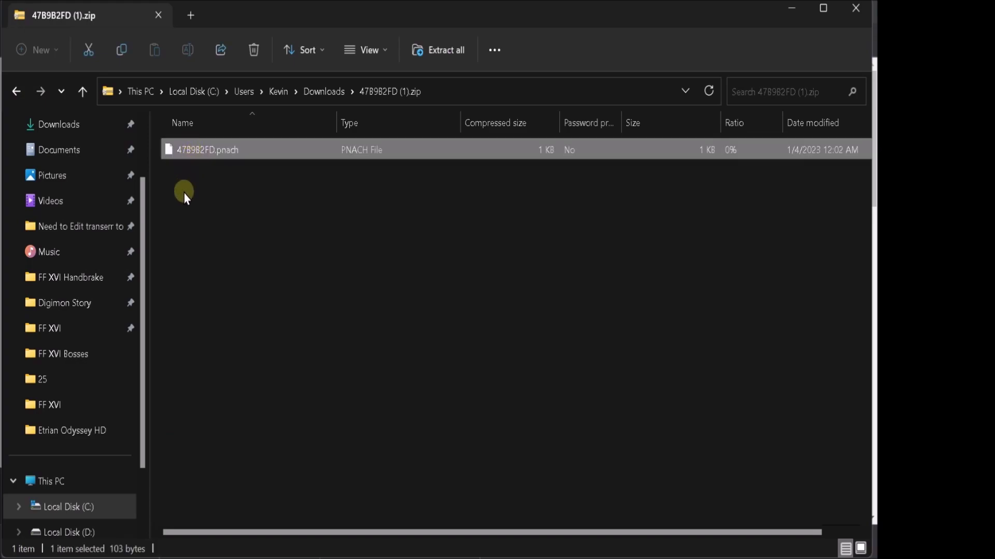
pyautogui.click(96, 55)
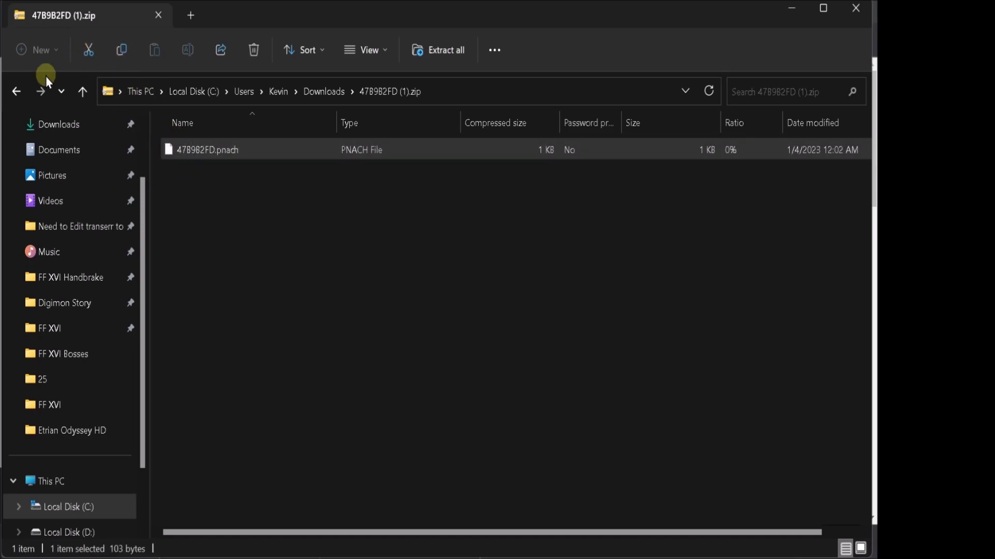
# - Paste the 47B9B2FD.pnach file into the cheats folder of the PCSX2 Nightly 2 build
pyautogui.click(14, 89)
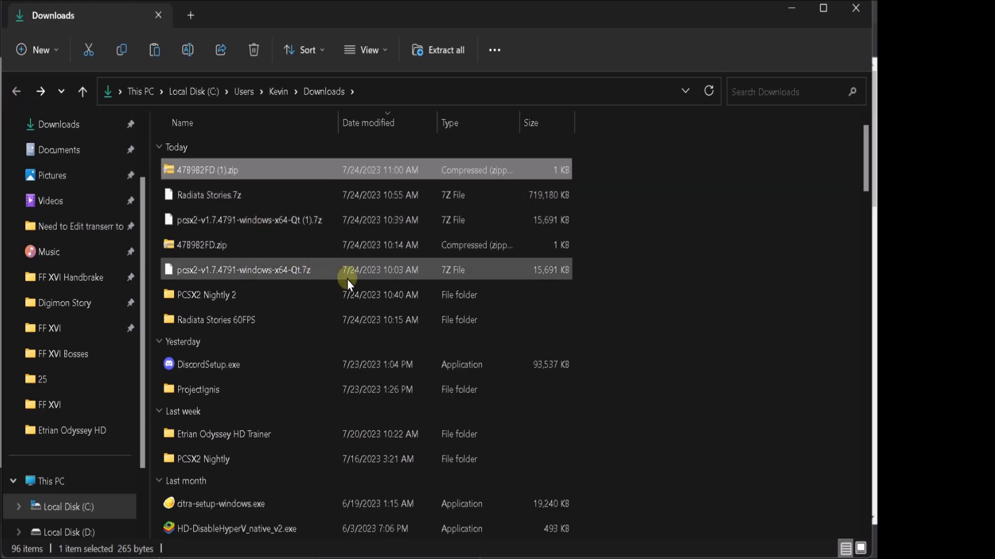
pyautogui.doubleClick(252, 294)
pyautogui.doubleClick(209, 177)
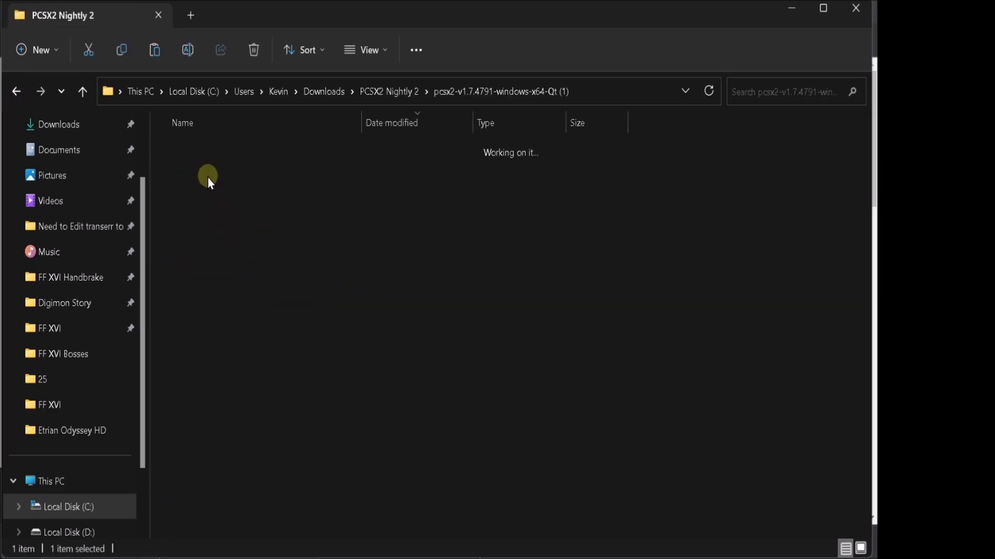
pyautogui.doubleClick(197, 419)
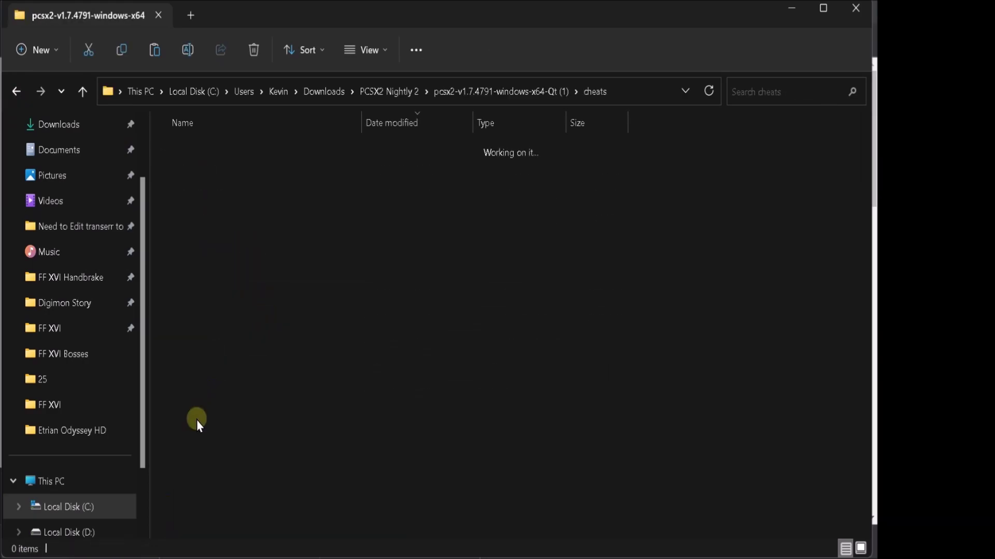
pyautogui.click(156, 52)
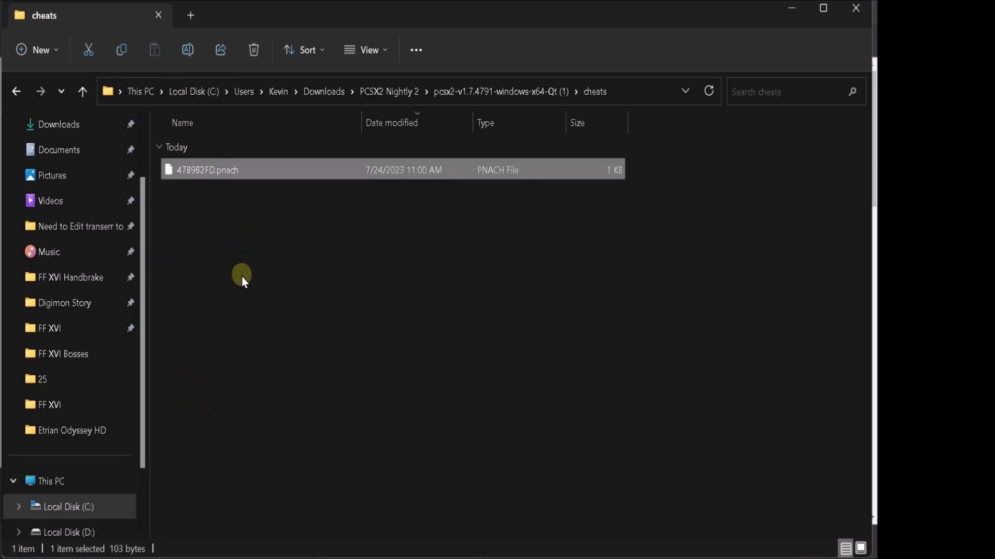
pyautogui.click(241, 275)
pyautogui.click(201, 173)
pyautogui.moveTo(206, 174); pyautogui.dragTo(252, 187)
pyautogui.click(245, 247)
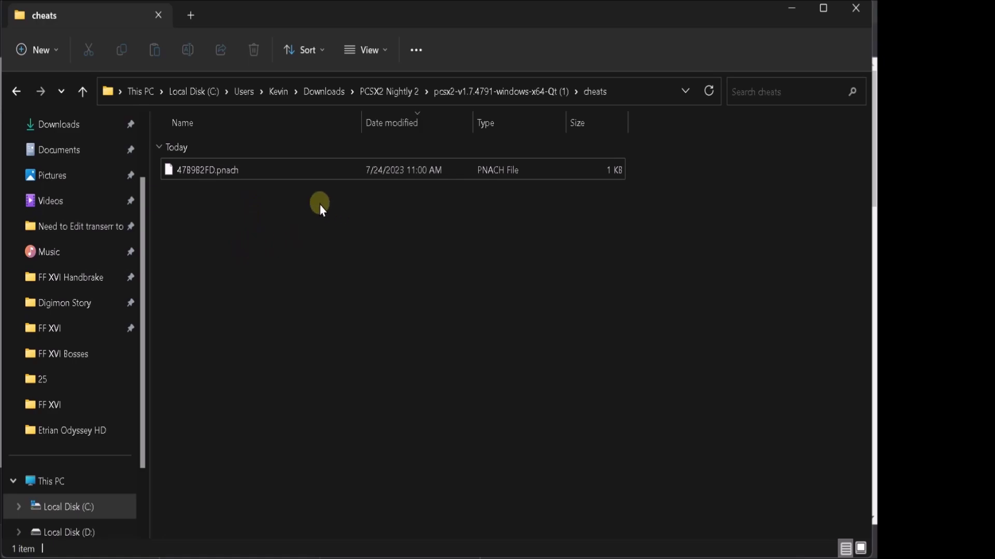
# - Close the cheats folder, minimize the browser, and check the cheats section of the Radiata Stories game properties in PCSX2
pyautogui.click(852, 8)
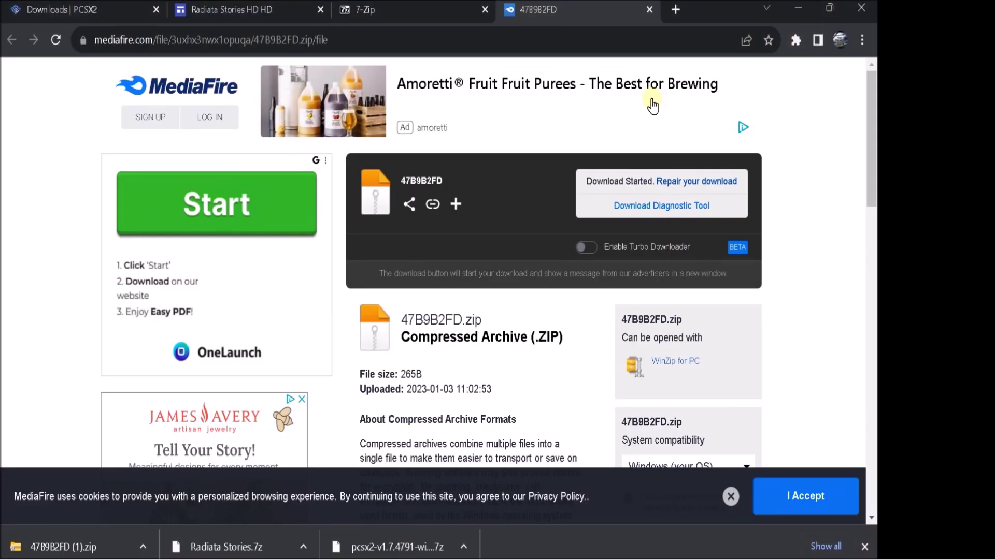
pyautogui.click(799, 9)
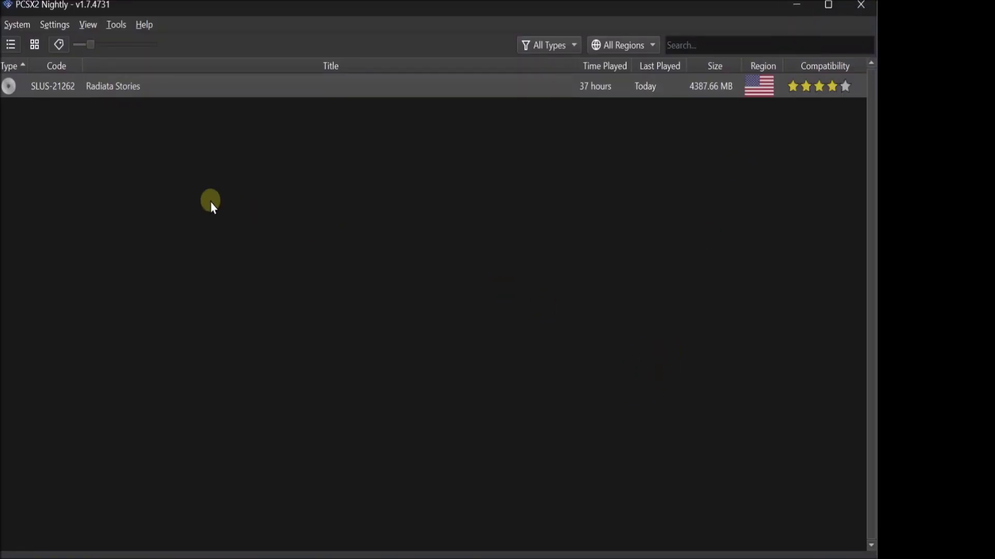
pyautogui.rightClick(88, 86)
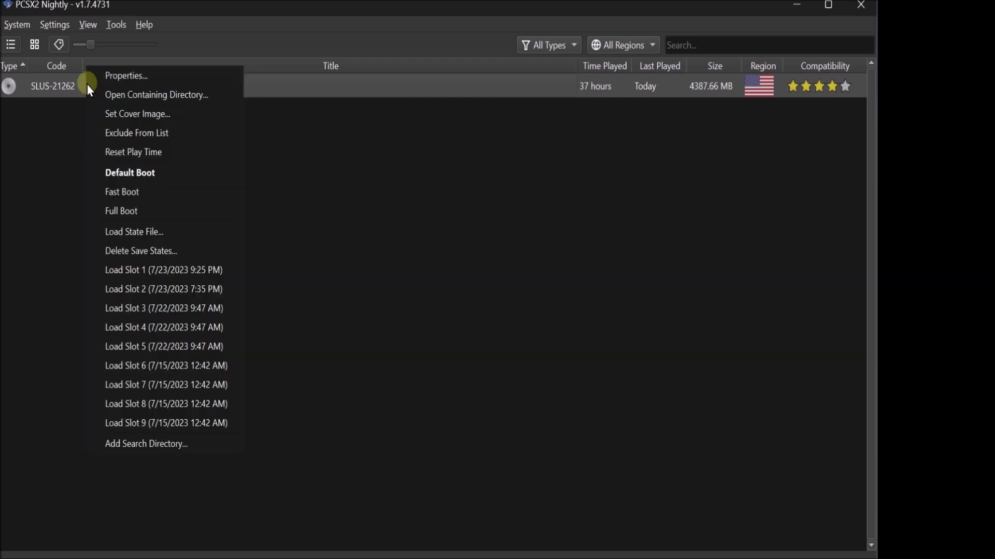
pyautogui.click(120, 80)
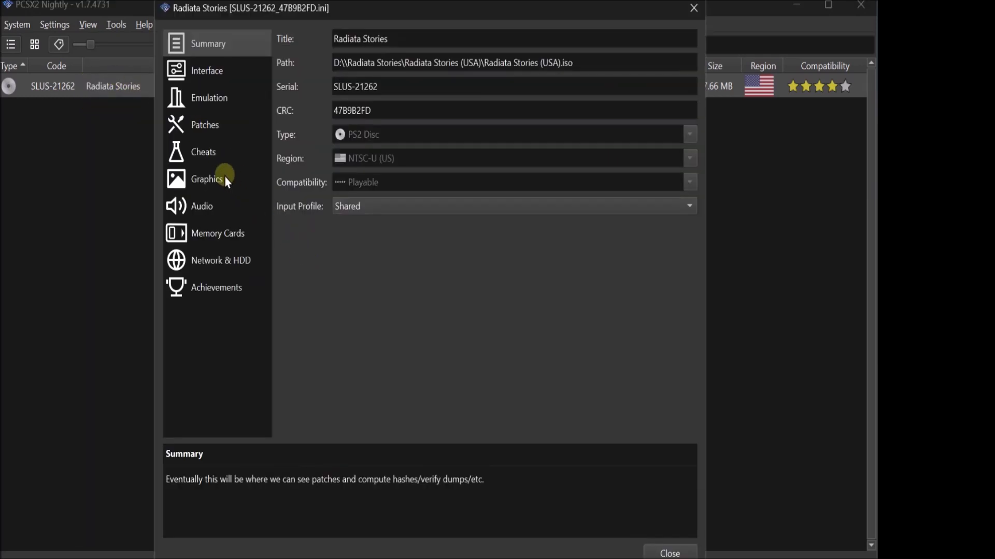
pyautogui.click(218, 163)
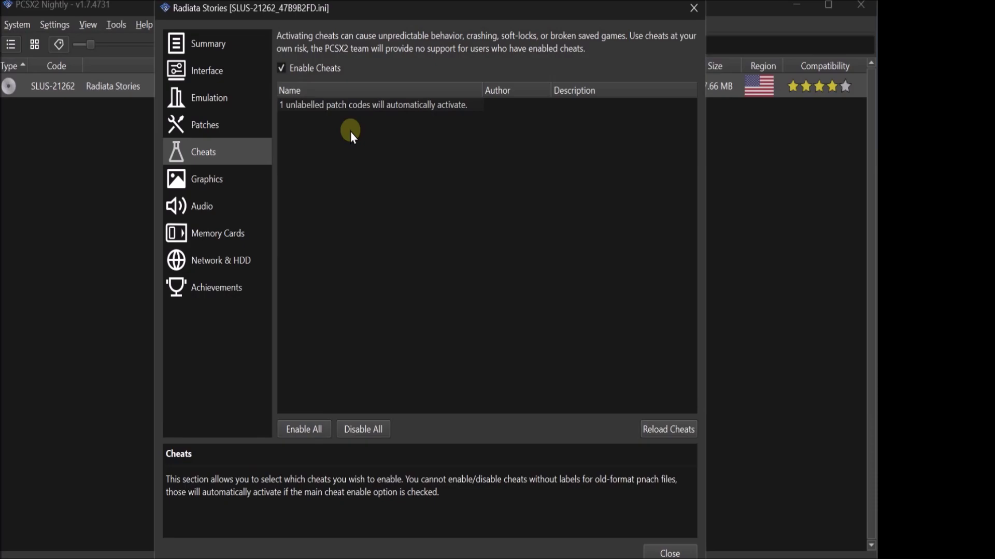
pyautogui.click(694, 8)
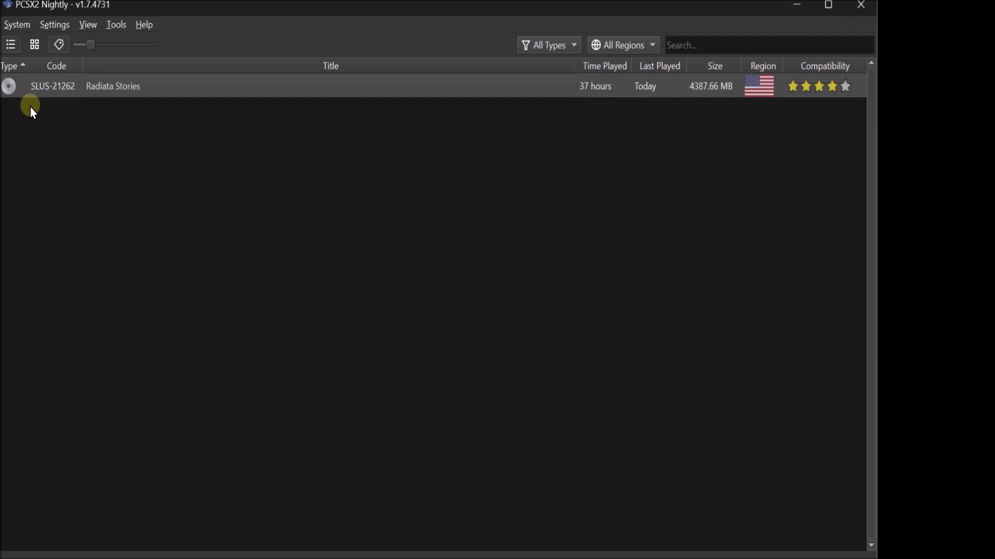
# - Boot Radiata Stories, continue from its title screen, and load save No. 2 from memory card slot 1
pyautogui.doubleClick(78, 87)
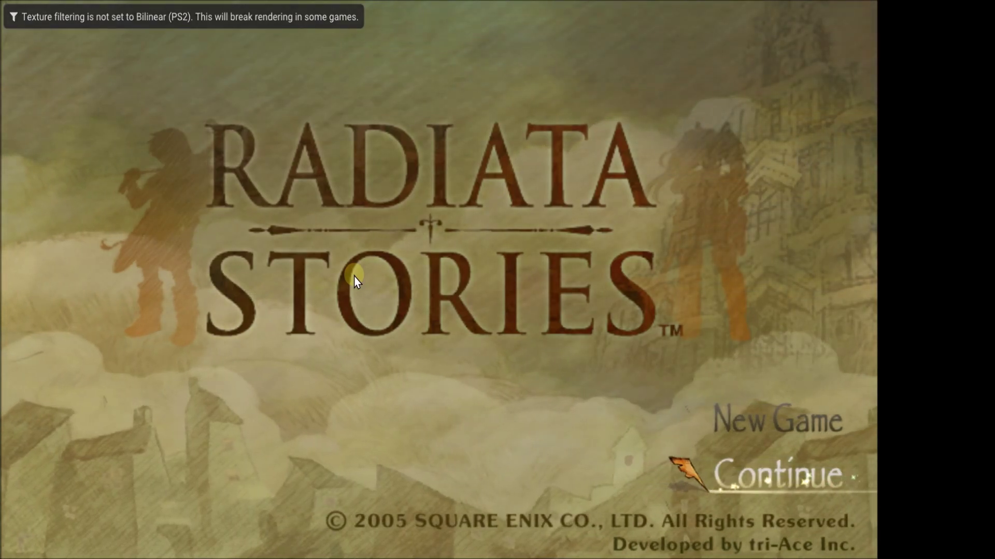
pyautogui.press('Return')
pyautogui.press('Return')
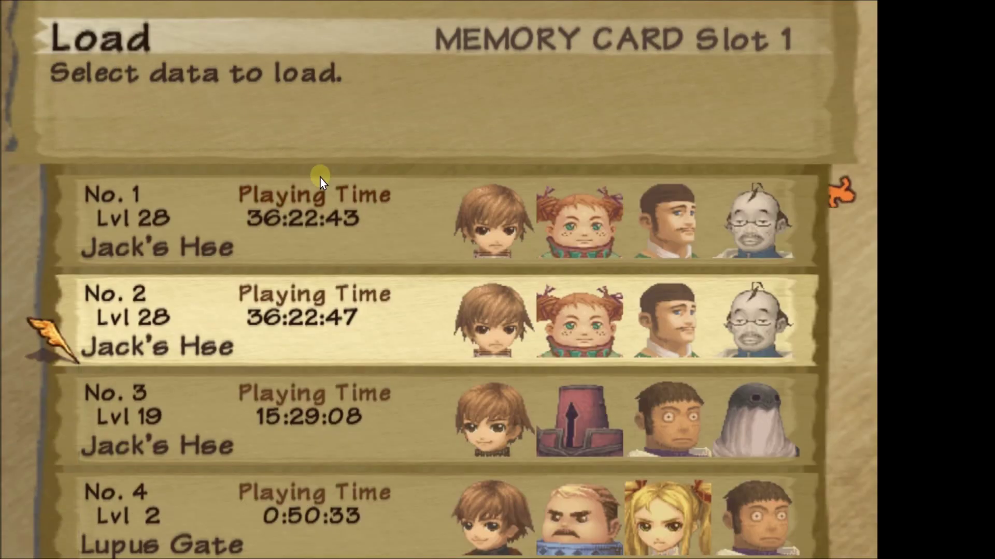
pyautogui.press('Return')
pyautogui.press('Return')
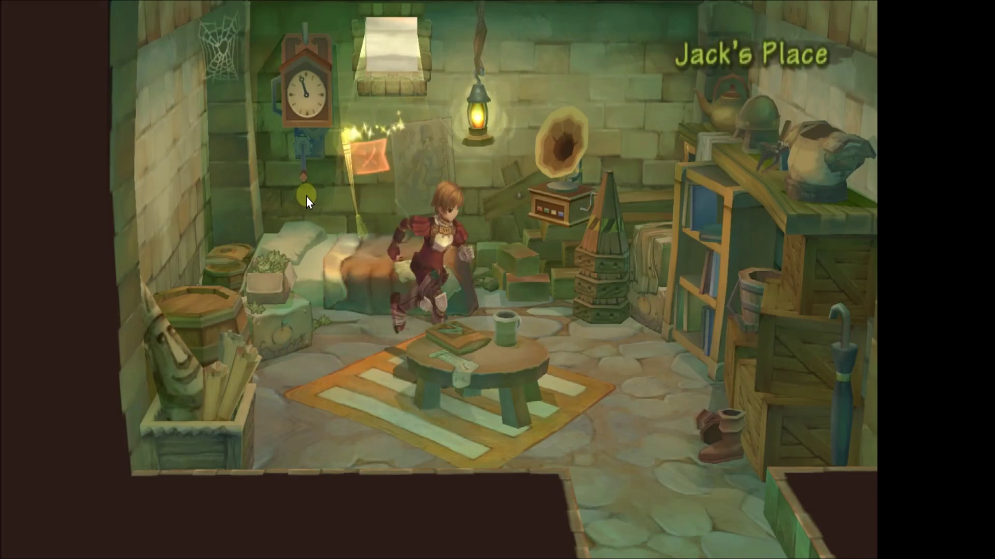
pyautogui.press('Down')
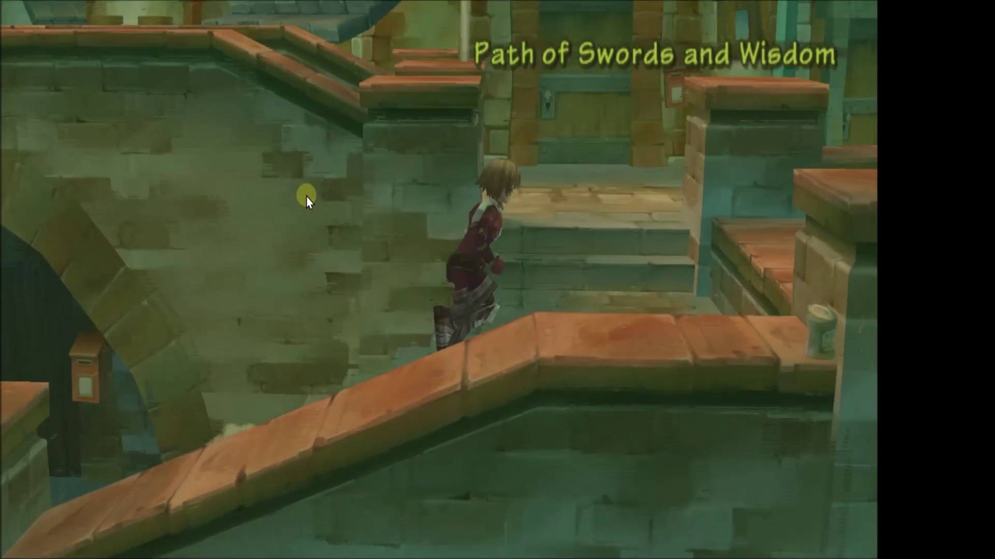
pyautogui.press('Right')
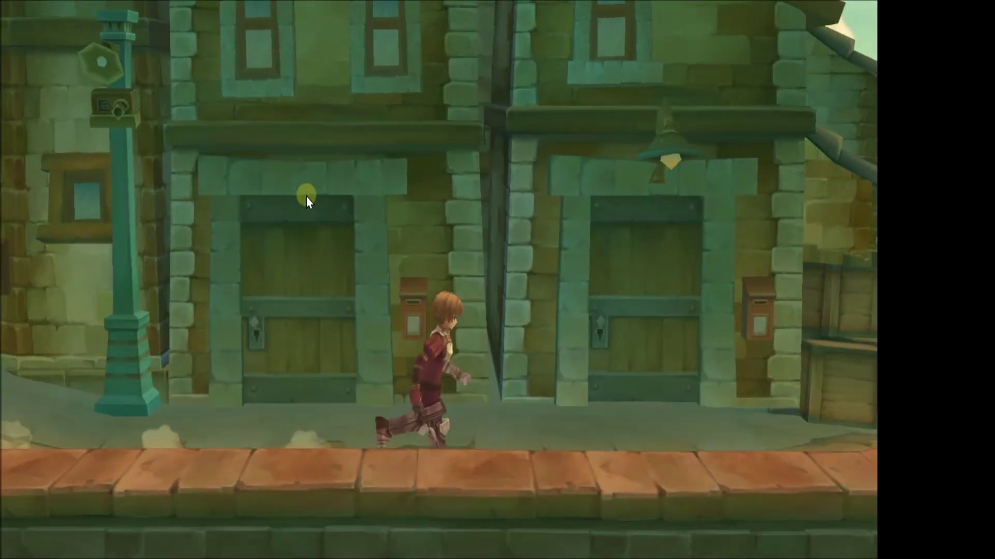
pyautogui.press('Up')
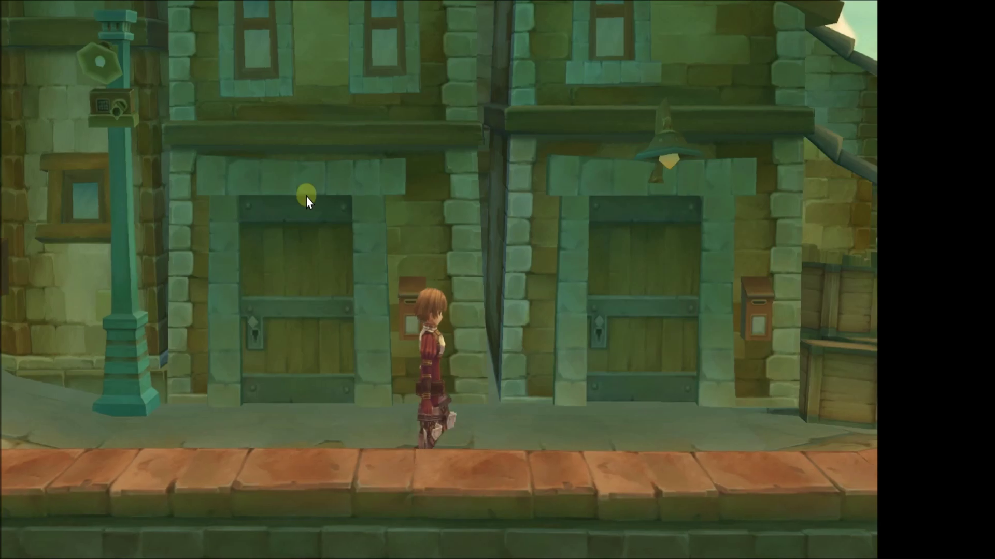
pyautogui.press('Left')
pyautogui.press('Left')
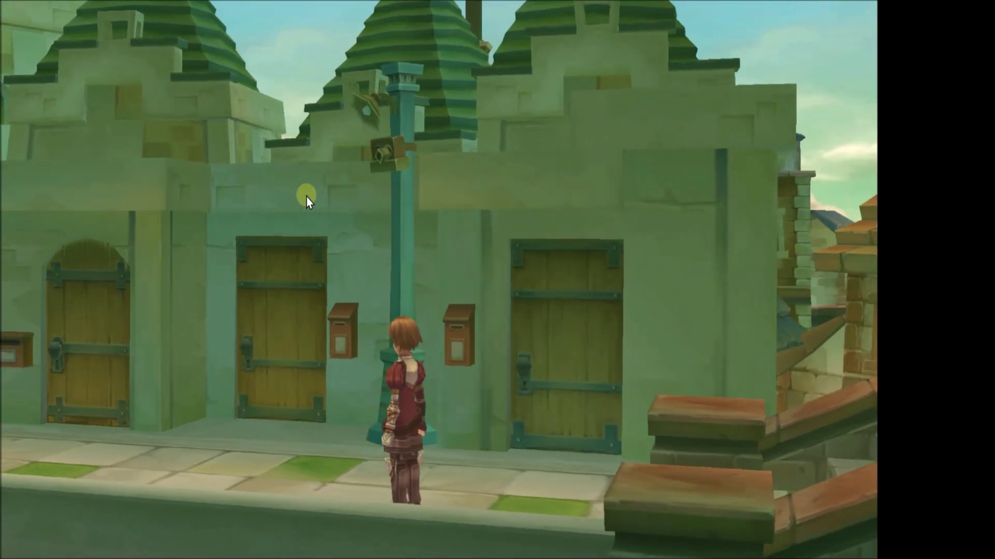
pyautogui.press('Down')
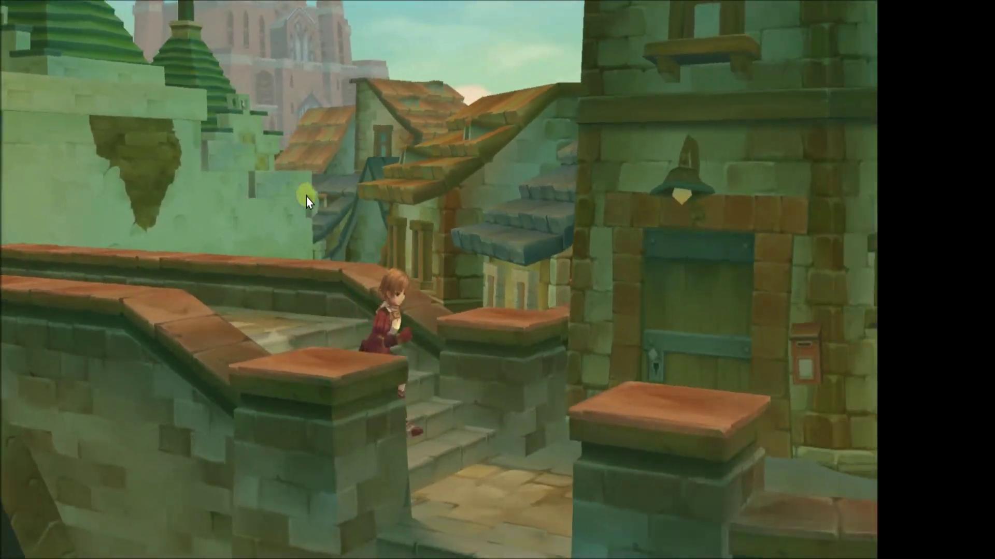
pyautogui.press('Right')
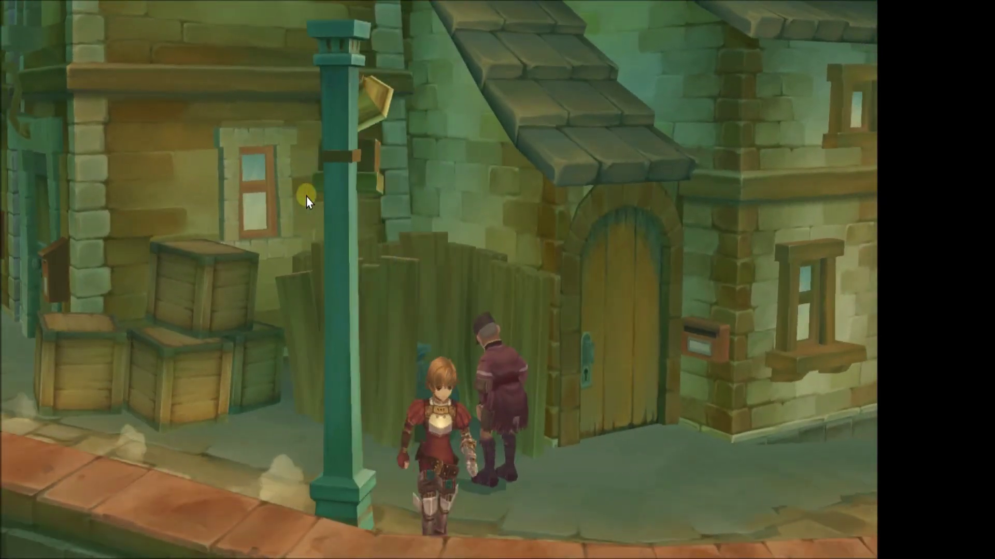
pyautogui.press('Left')
pyautogui.press('Left')
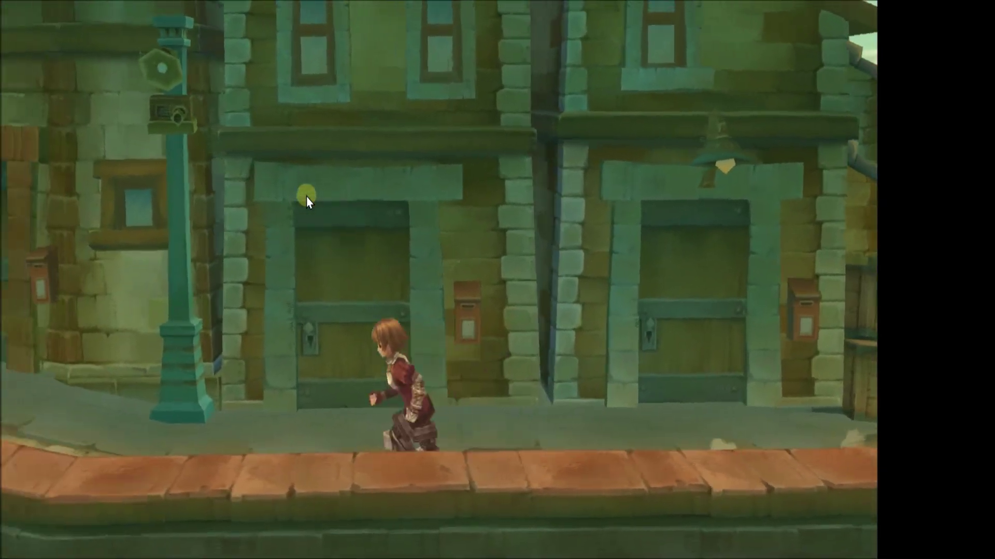
pyautogui.press('Left')
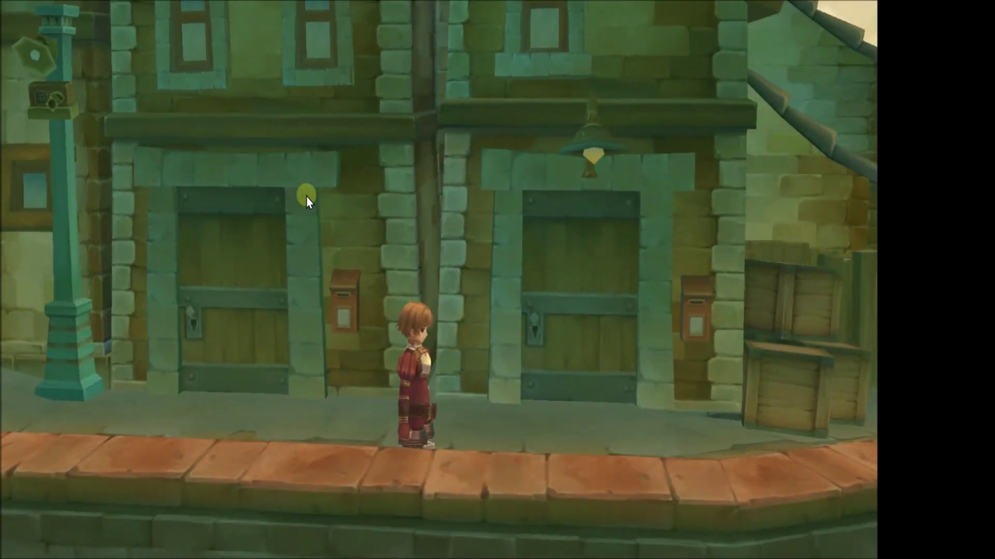
pyautogui.press('Left')
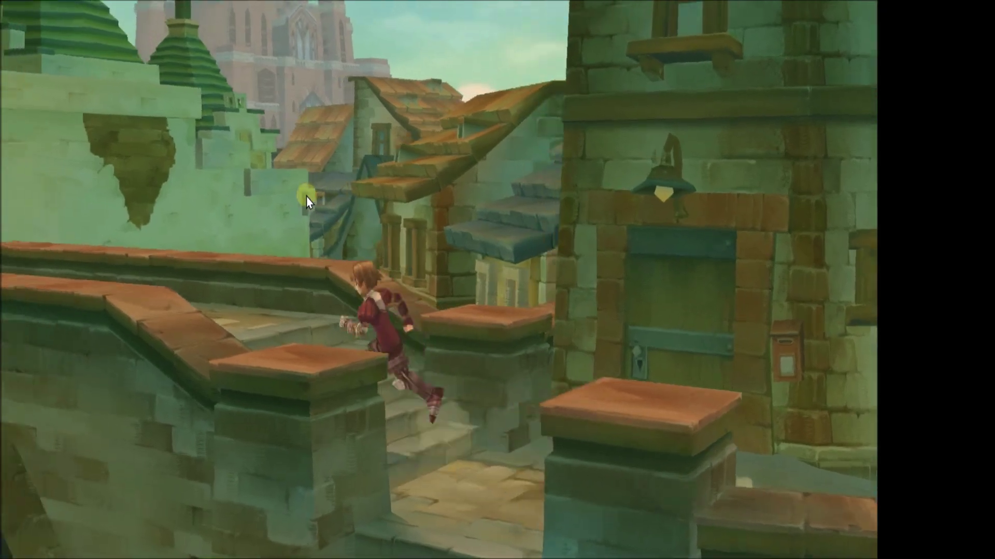
pyautogui.press('Left')
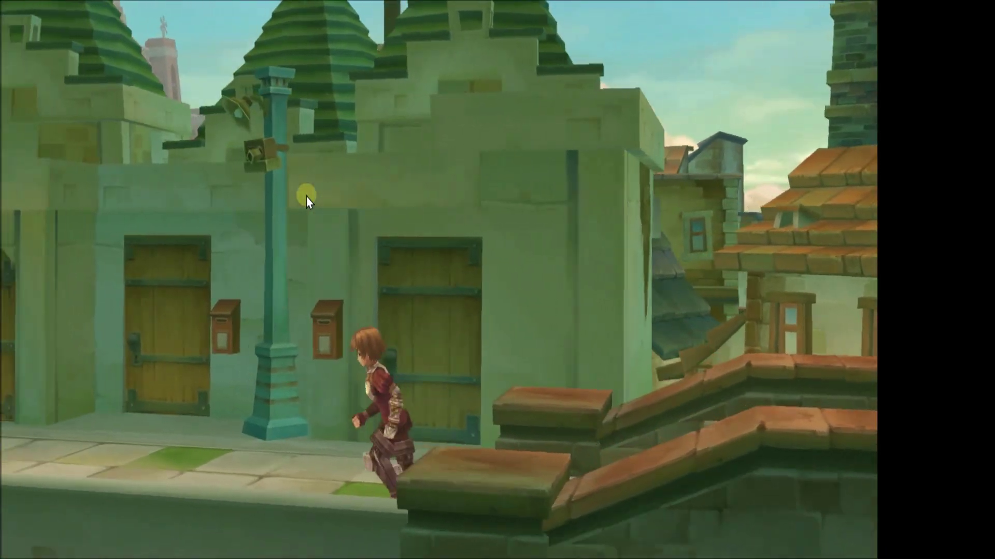
pyautogui.press('Right')
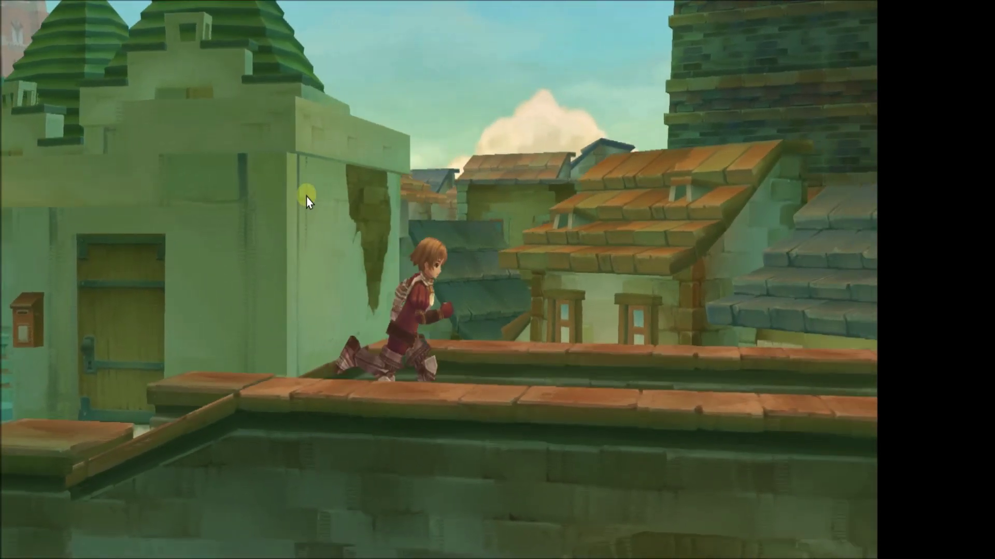
pyautogui.press('Right')
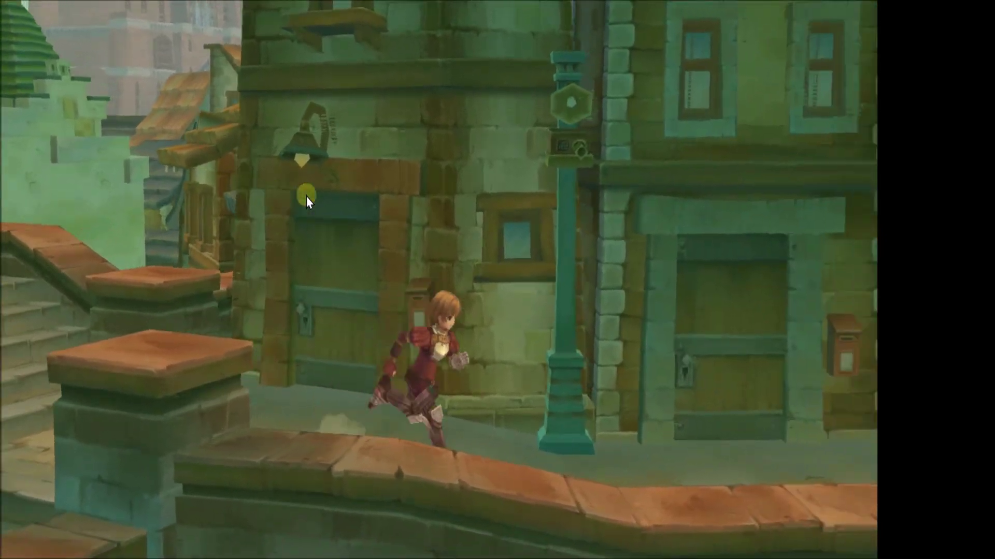
pyautogui.press('Right')
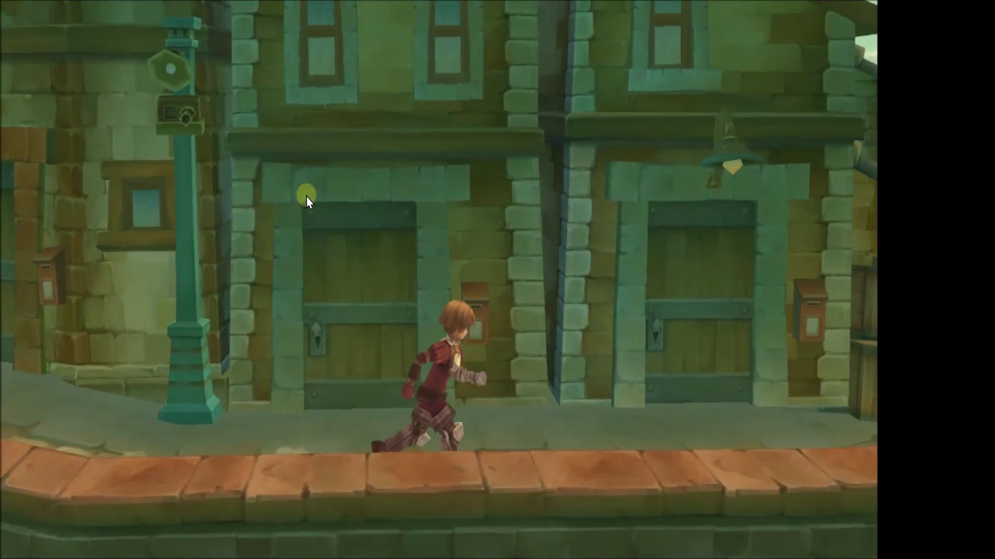
pyautogui.press('Left')
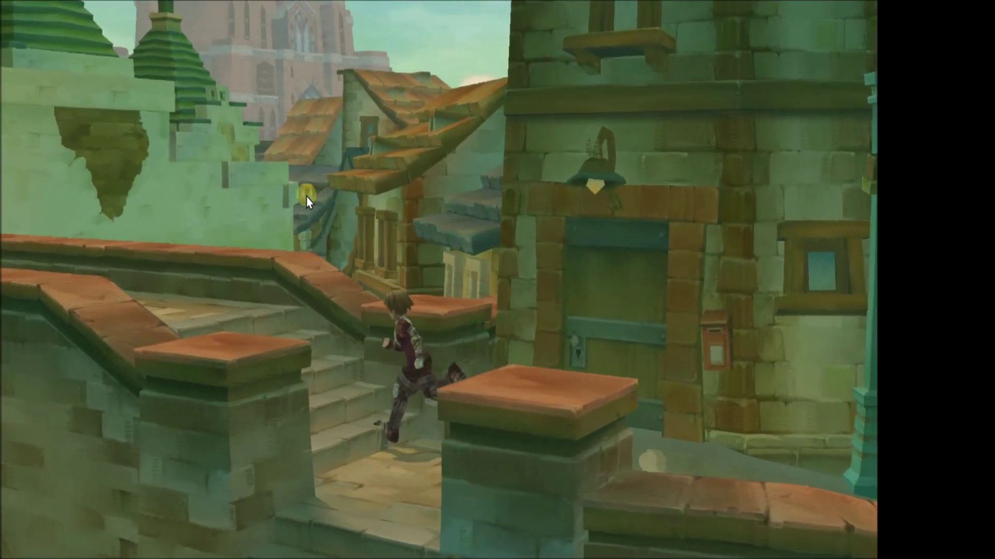
pyautogui.press('Left')
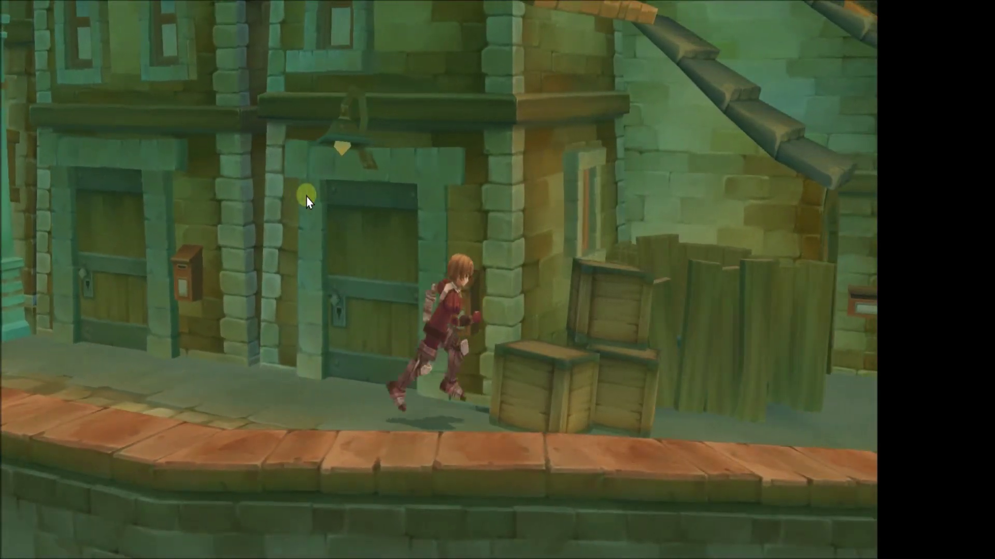
pyautogui.press('Right')
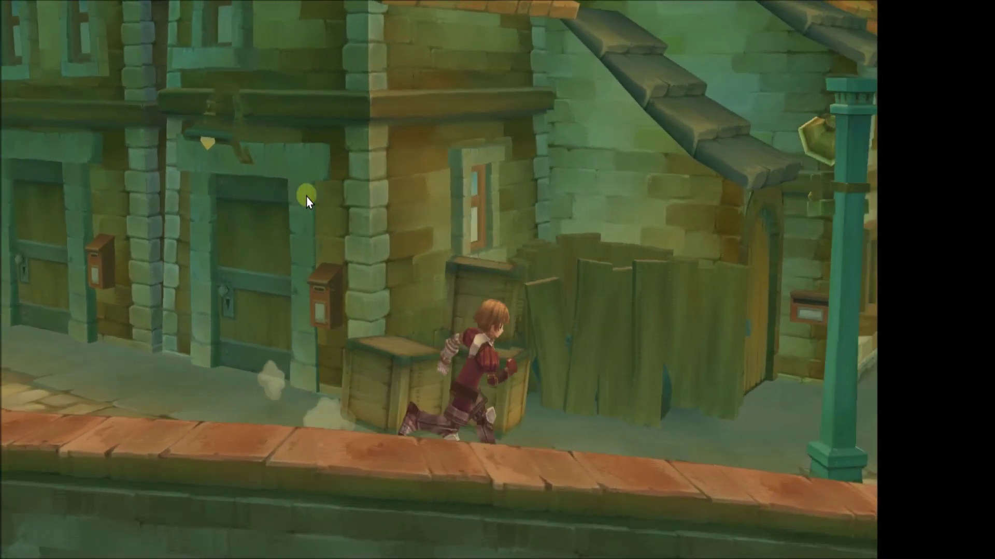
pyautogui.press('Left')
pyautogui.press('Left')
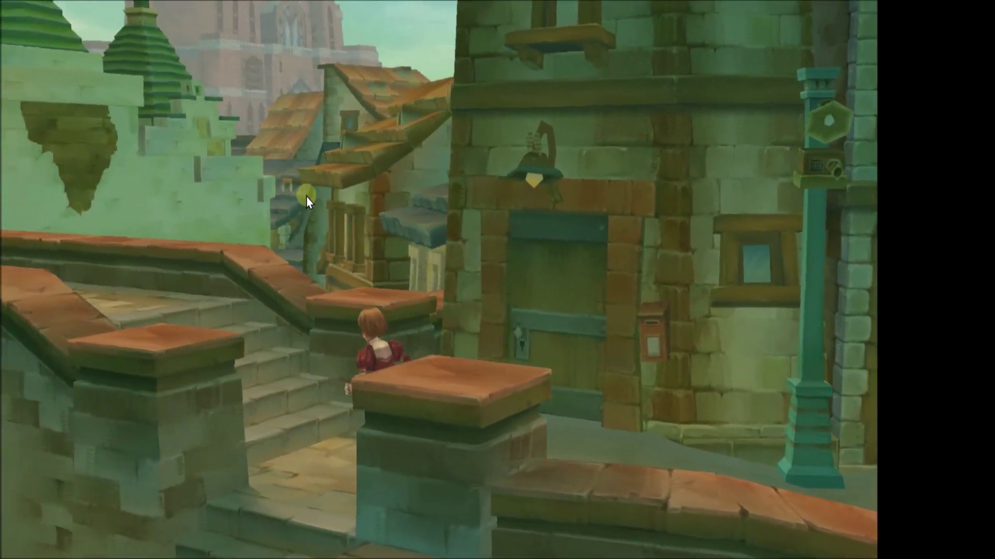
pyautogui.press('Left')
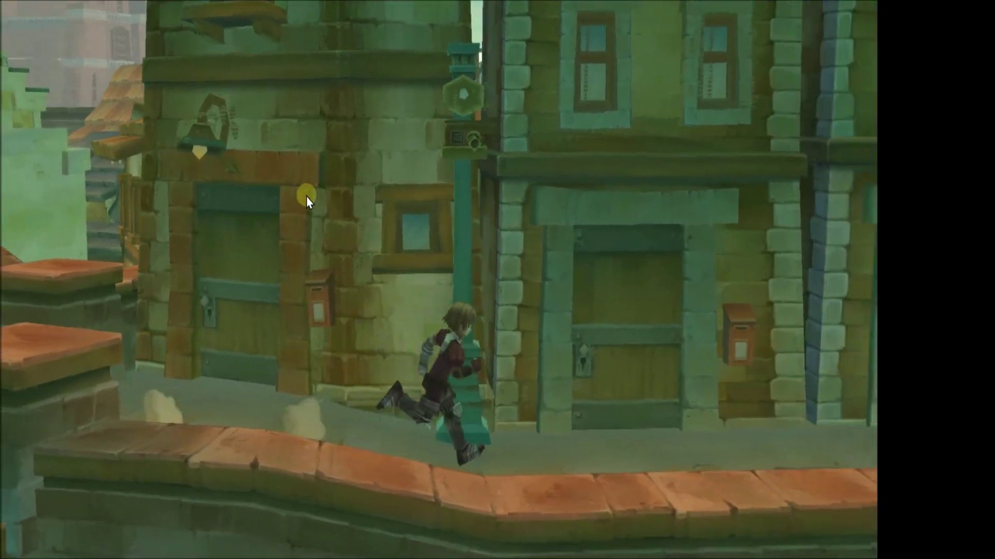
pyautogui.press('Right')
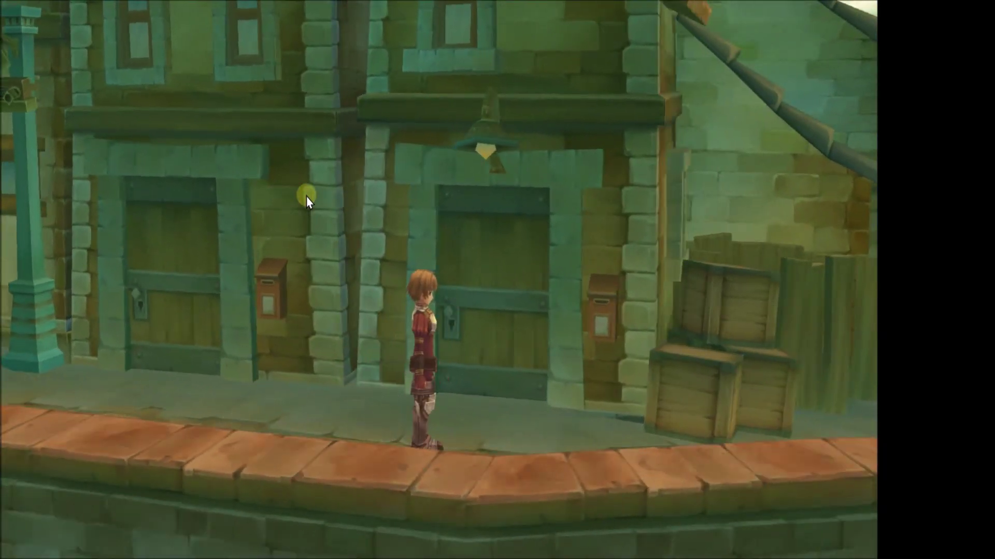
pyautogui.press('Right')
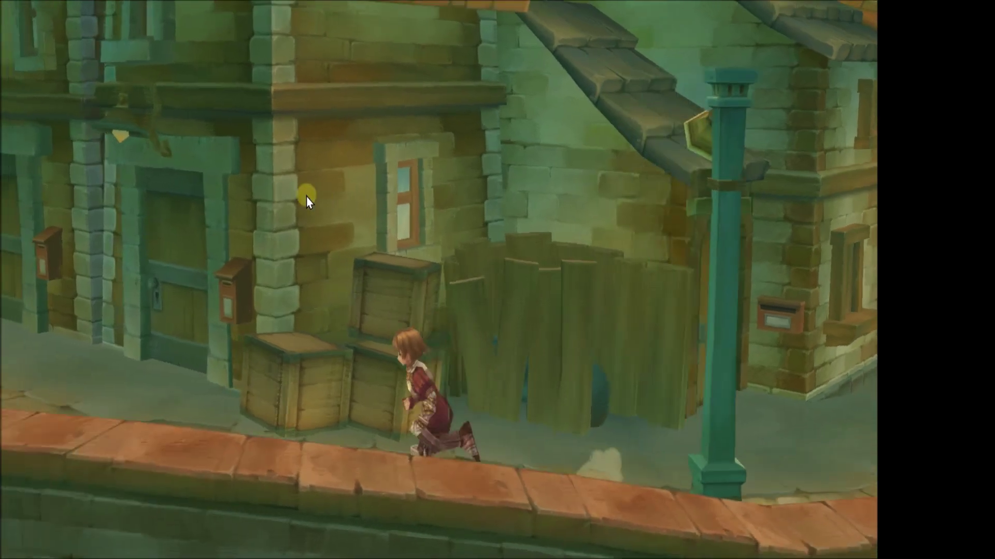
pyautogui.press('Left')
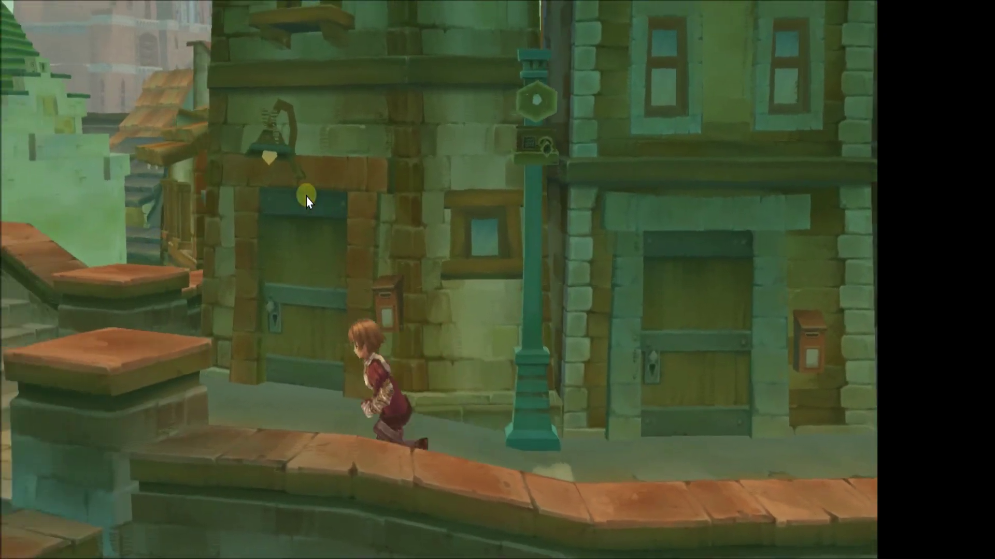
pyautogui.press('Left')
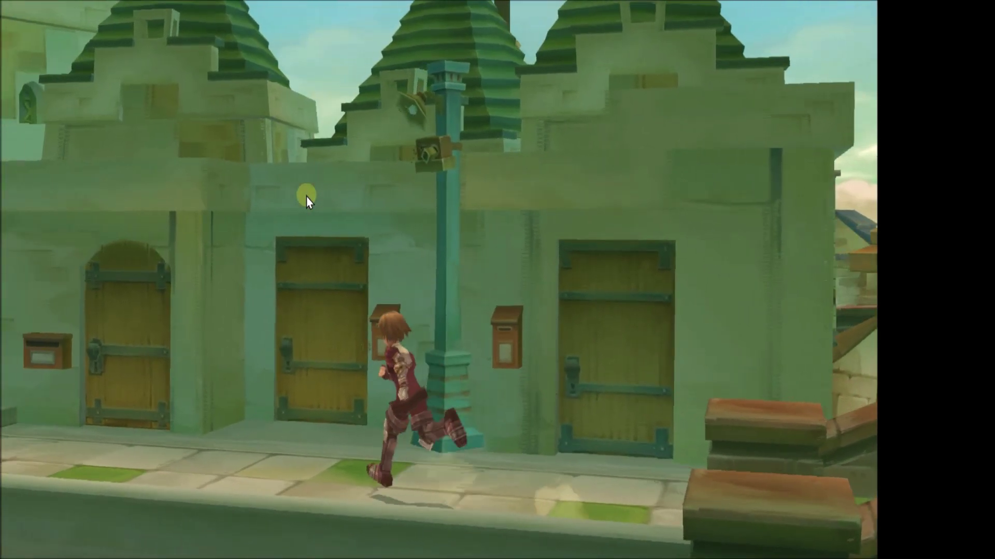
pyautogui.press('Right')
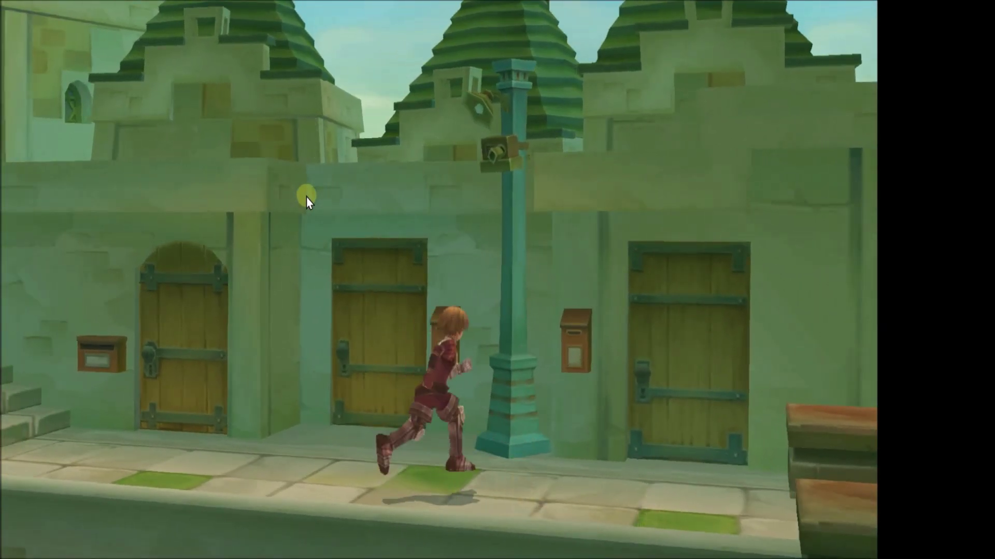
pyautogui.press('Right')
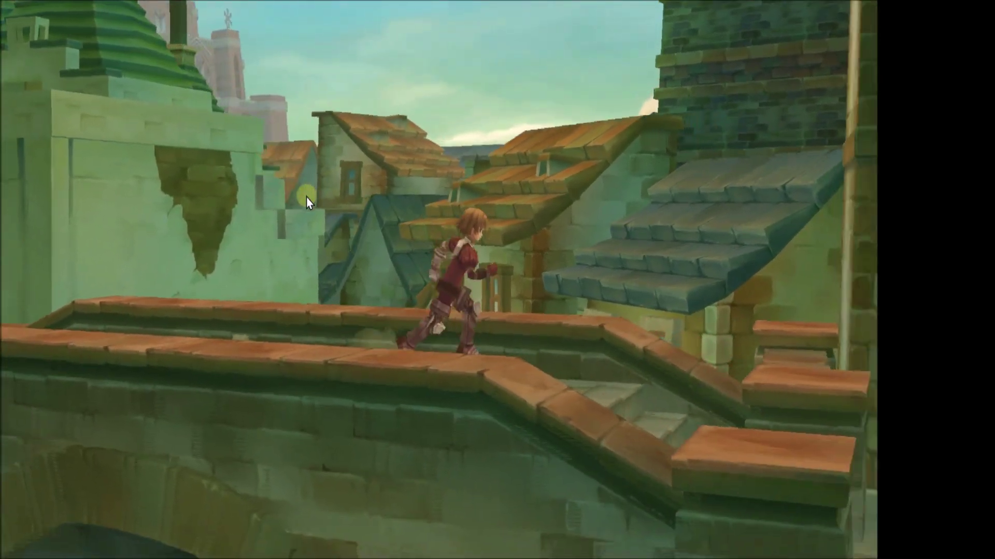
pyautogui.press('Right')
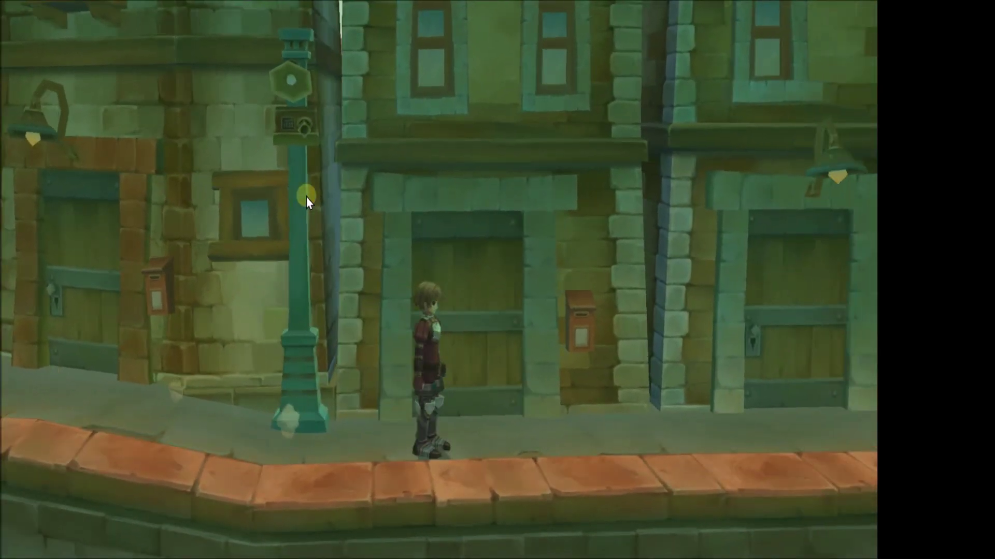
pyautogui.press('Left')
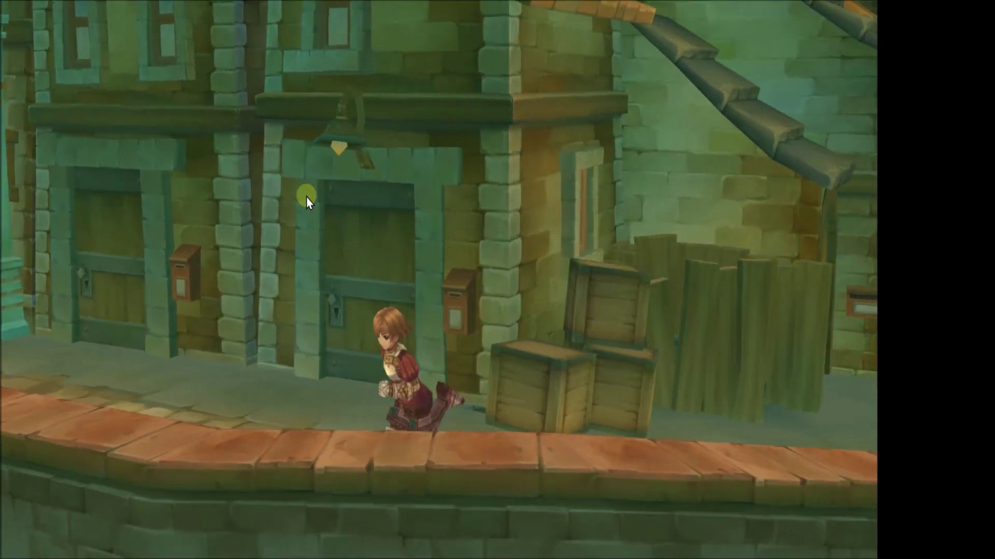
pyautogui.press('Left')
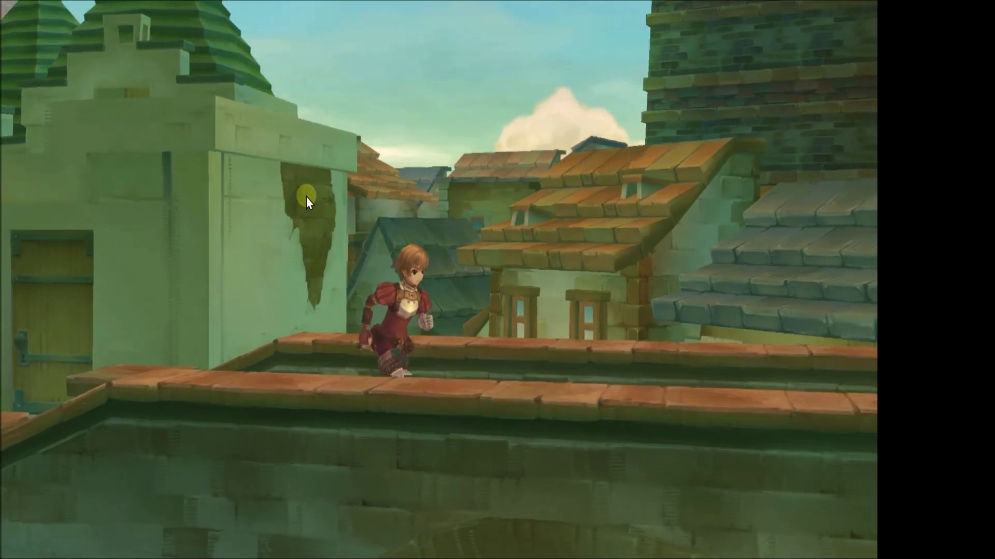
pyautogui.press('Right')
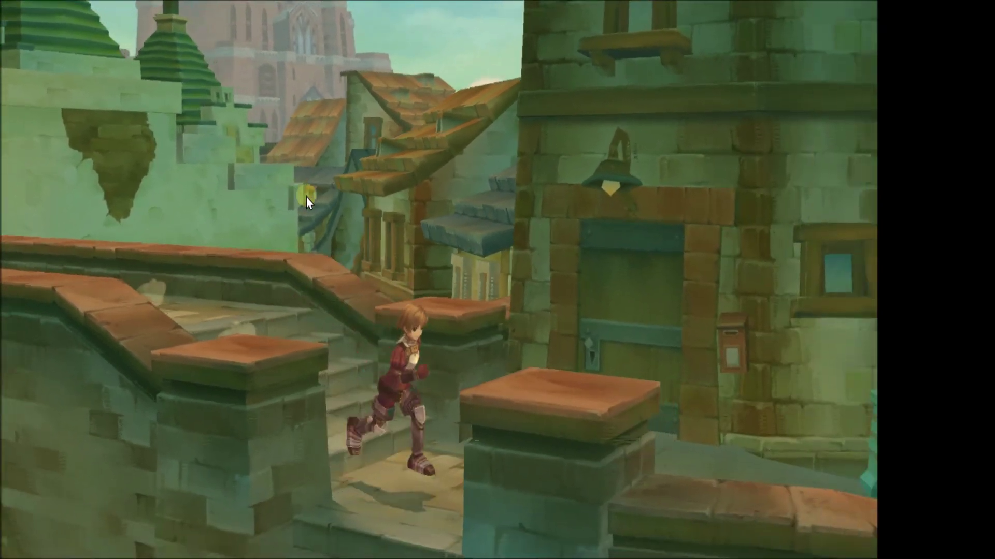
pyautogui.press('Right')
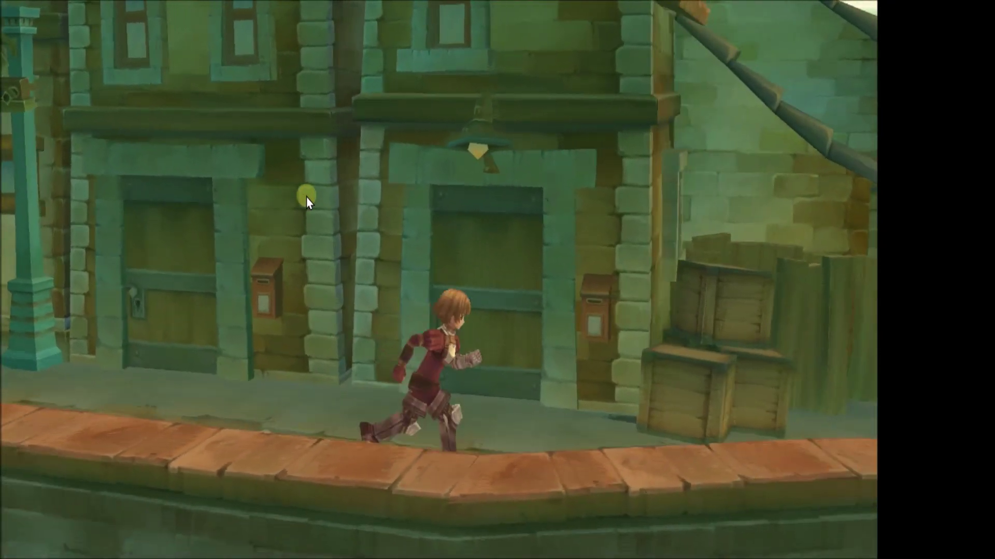
pyautogui.press('Right')
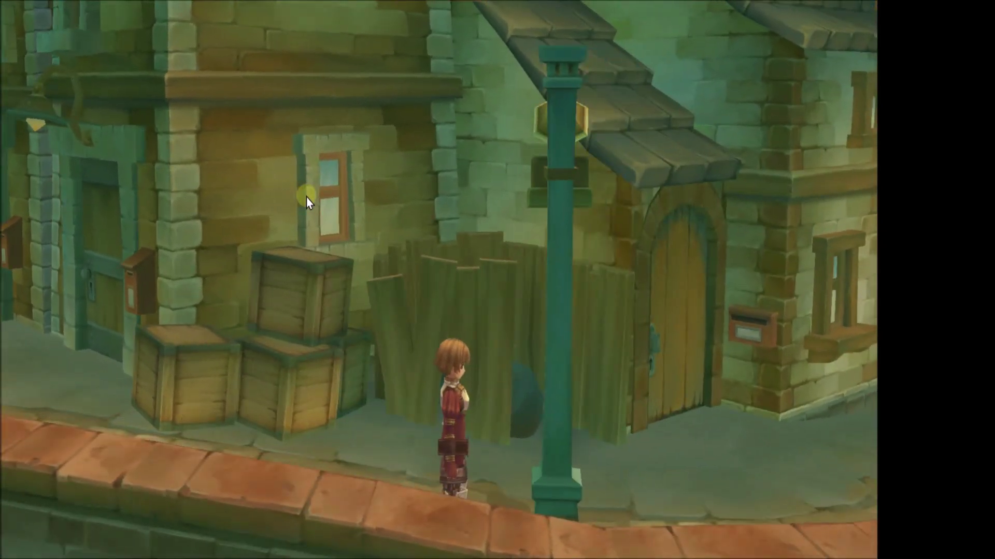
pyautogui.press('Left')
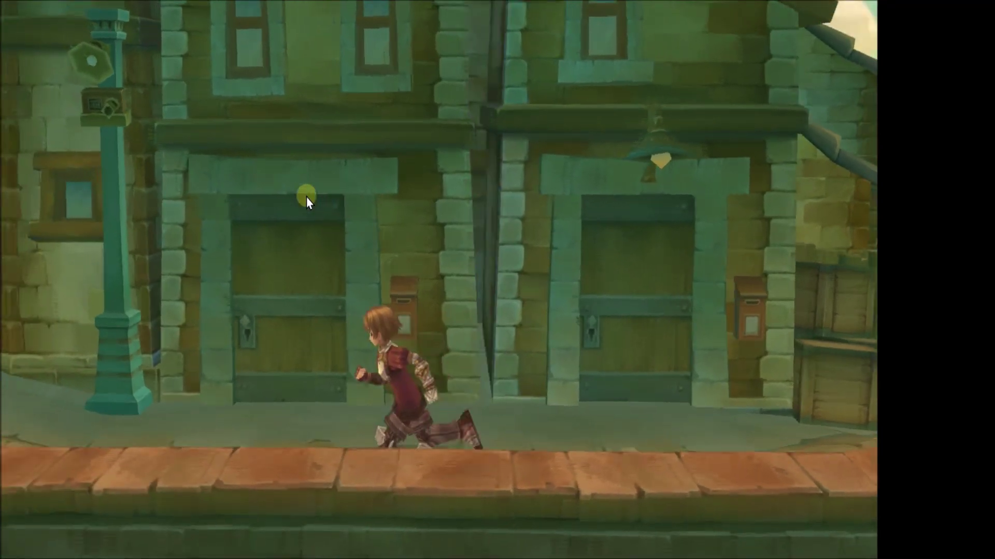
pyautogui.press('Left')
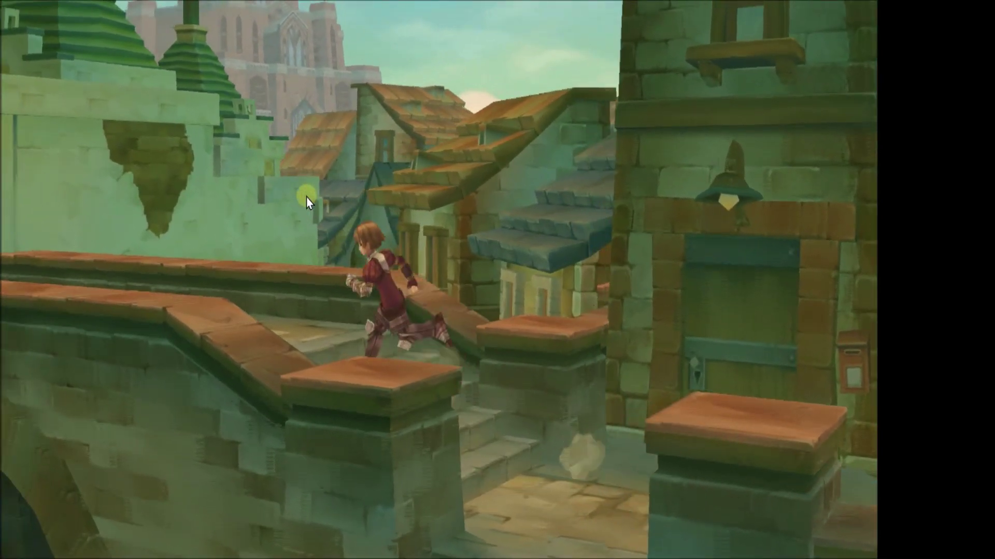
pyautogui.press('Left')
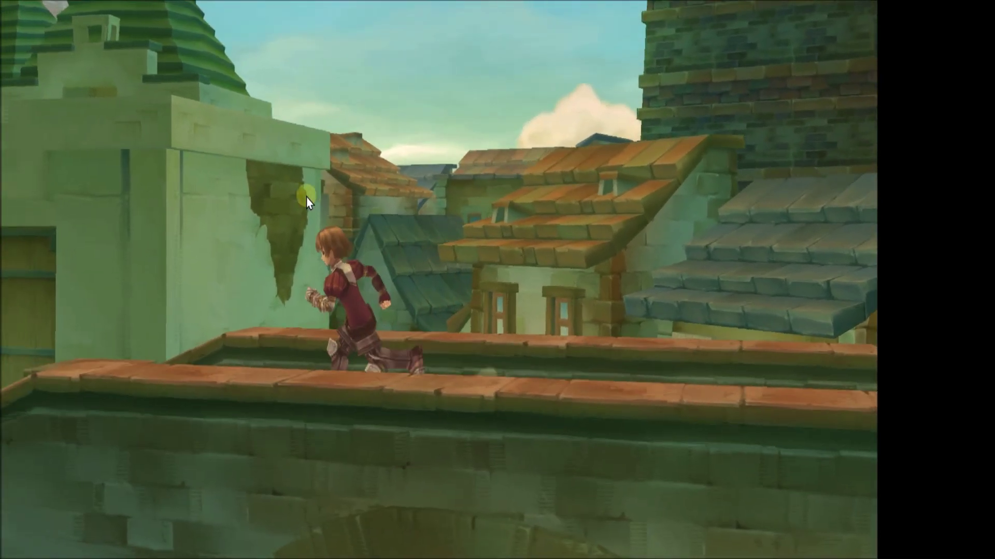
pyautogui.press('Left')
pyautogui.press('Left')
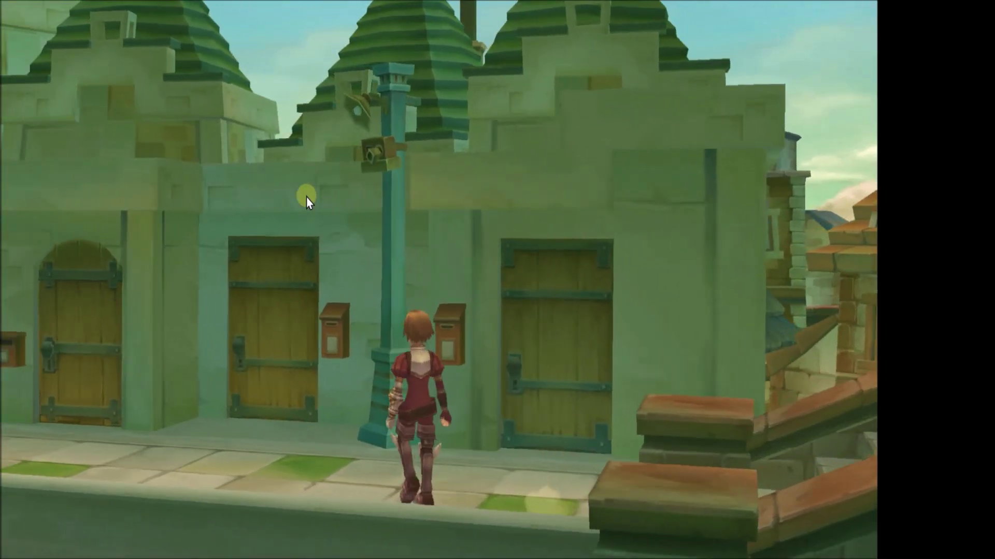
pyautogui.press('Right')
pyautogui.press('Right')
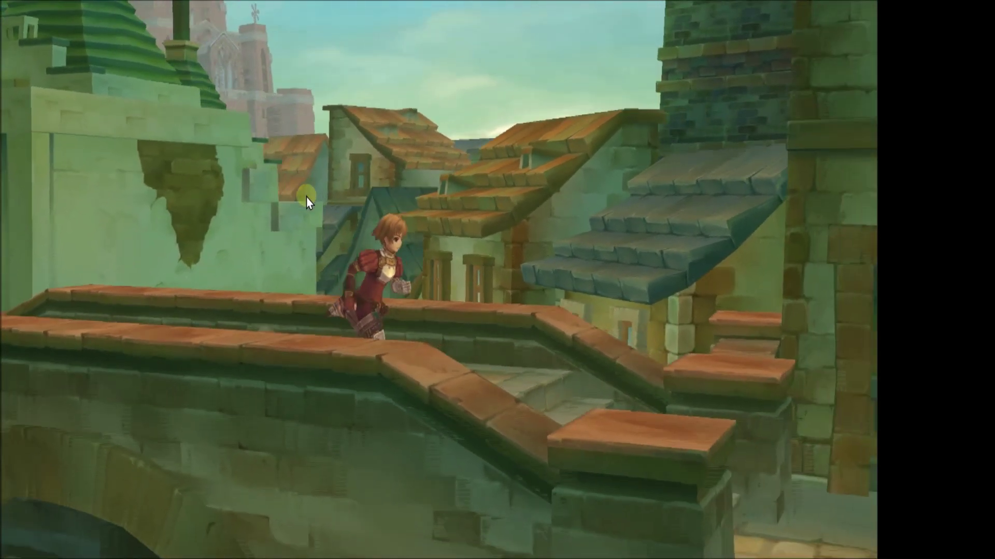
pyautogui.press('Right')
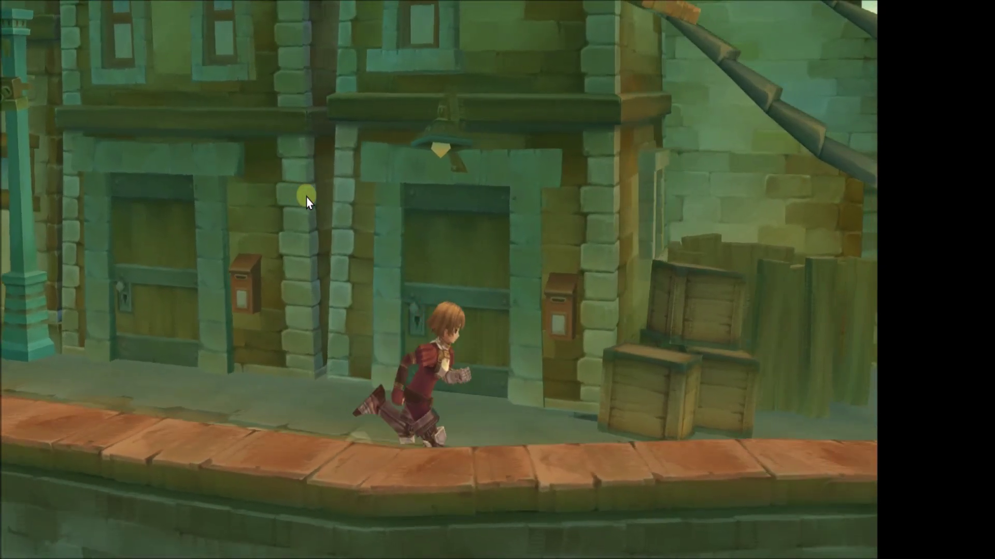
pyautogui.press('Right')
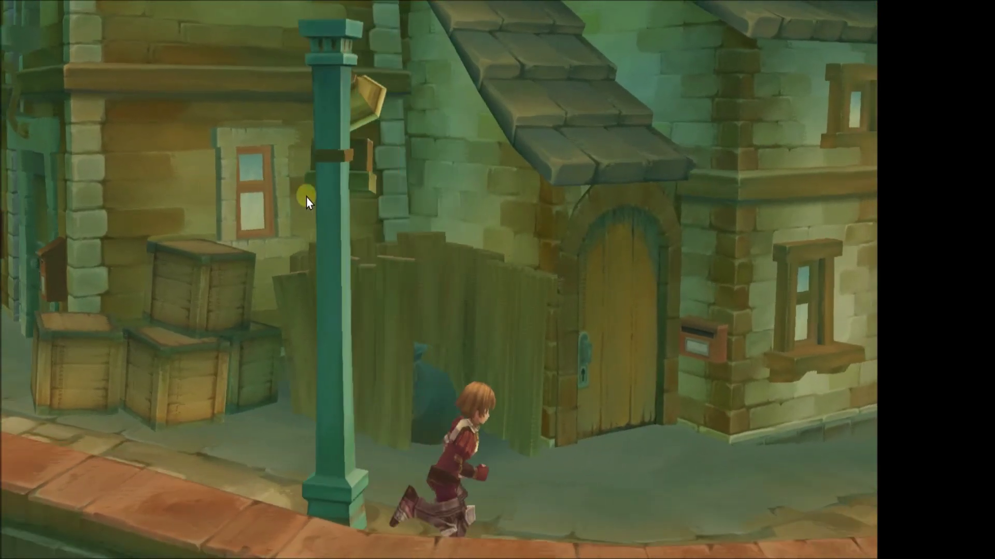
pyautogui.press('Left')
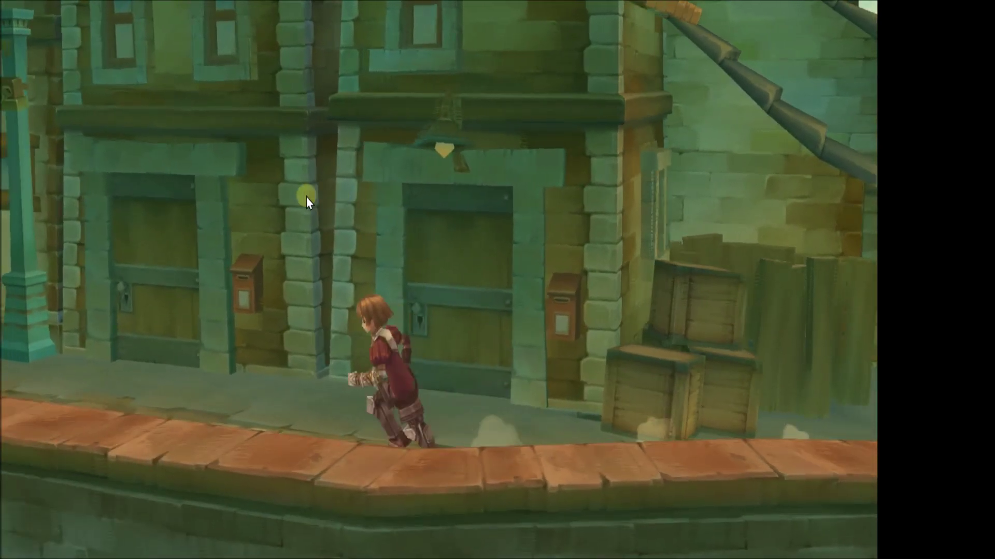